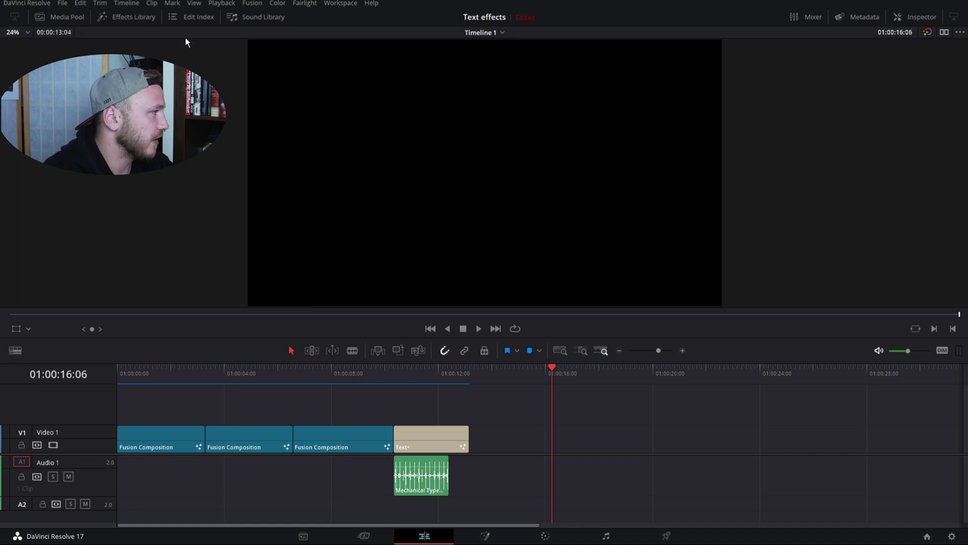
Drag a Fusion Composition from the Effects library onto Video 1
click(131, 17)
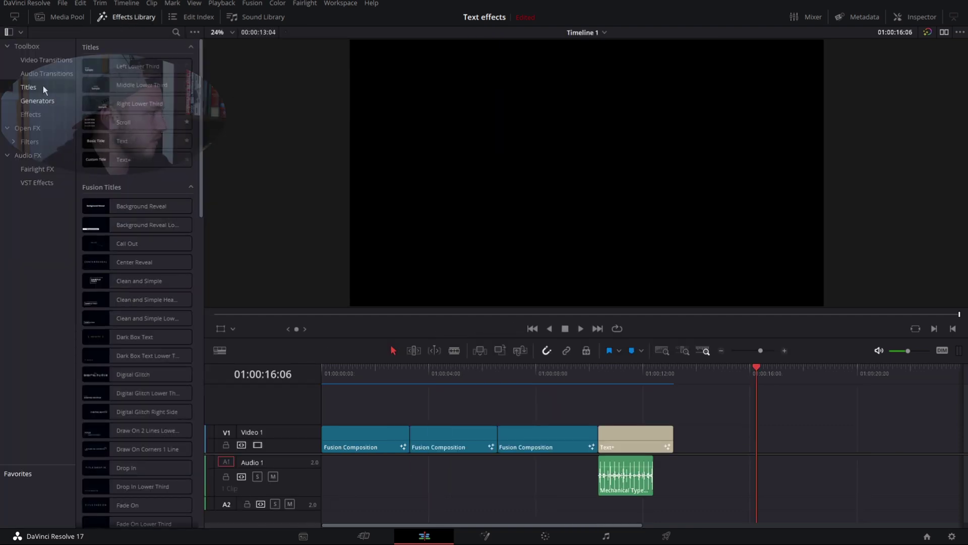
click(31, 114)
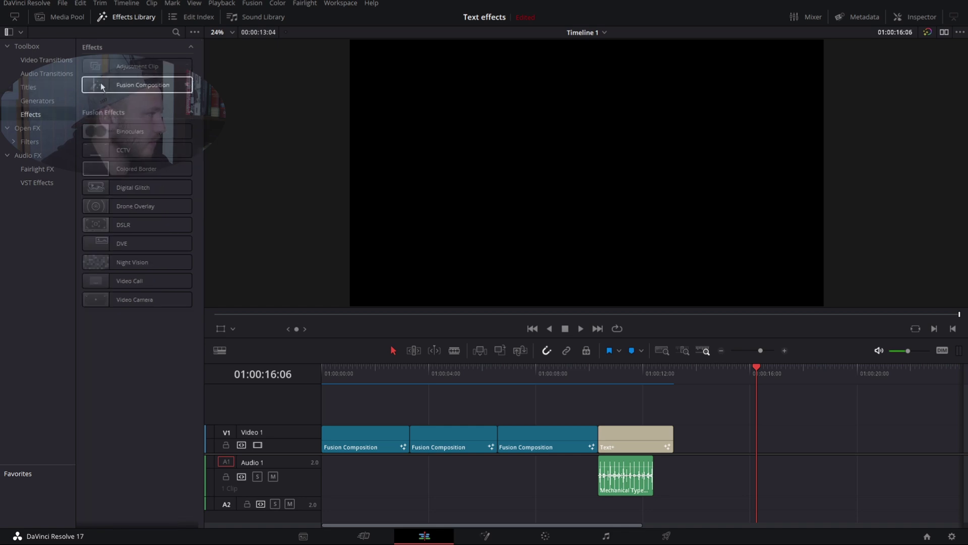
drag(136, 86, 787, 434)
click(788, 434)
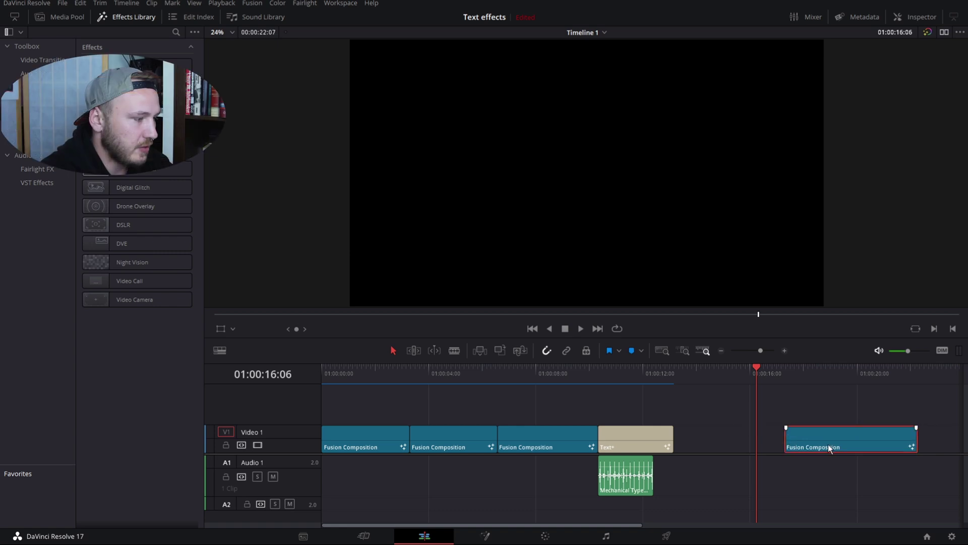
Start the new clip at 01:00:18:05 and open it on the Fusion page
drag(755, 373, 809, 373)
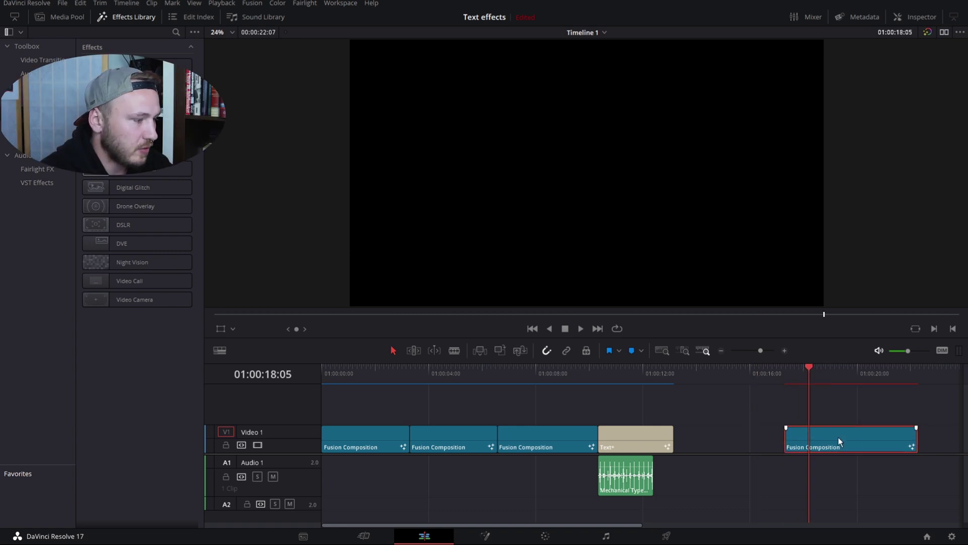
drag(838, 437, 861, 440)
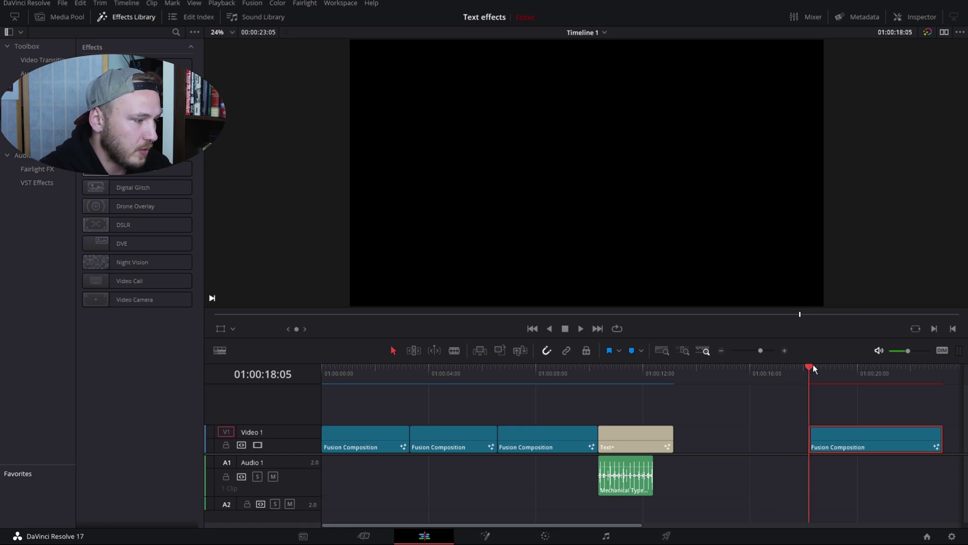
drag(813, 364, 872, 368)
click(485, 535)
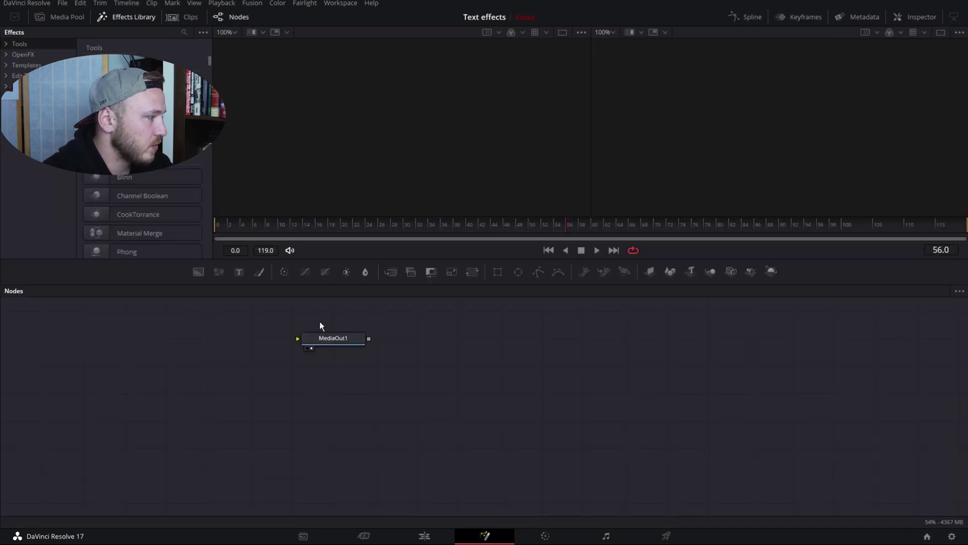
Drag MediaOut1 to the lower right of the node graph, leaving the Arrange options unchanged
drag(333, 338, 845, 411)
right_click(793, 361)
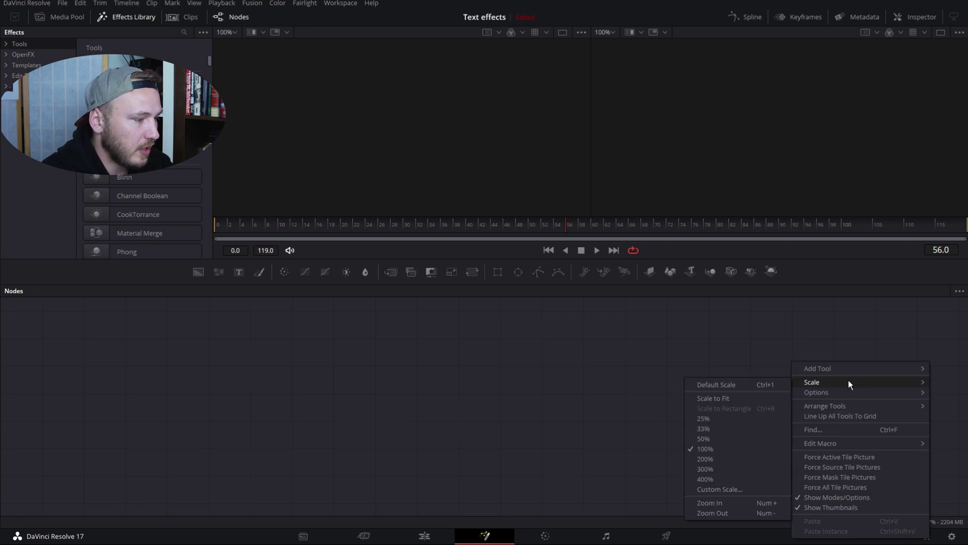
mouse_move(827, 406)
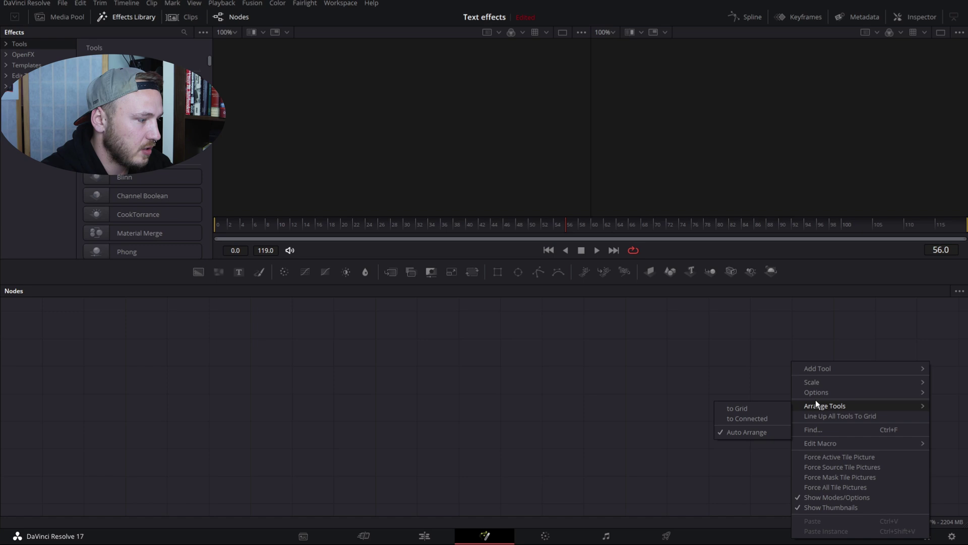
click(646, 406)
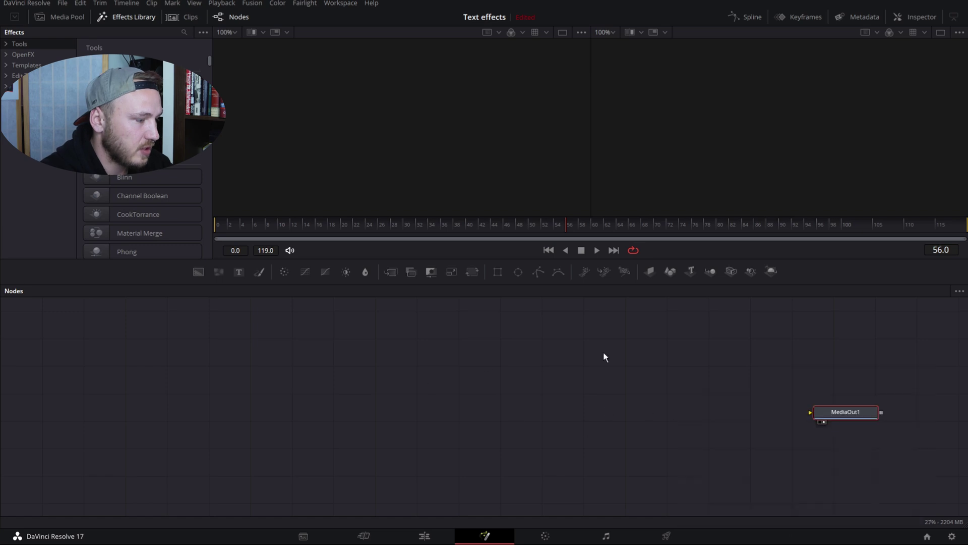
right_click(837, 396)
mouse_move(849, 402)
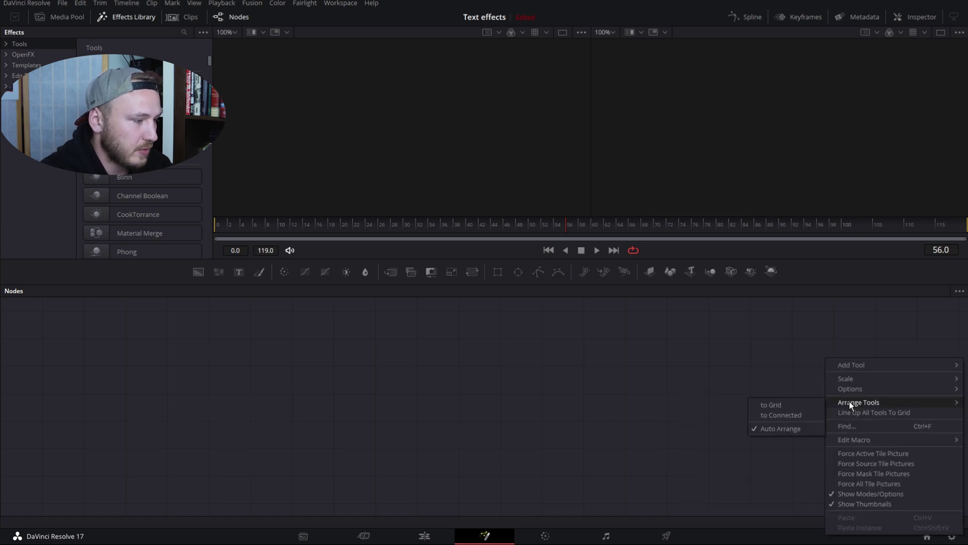
click(783, 403)
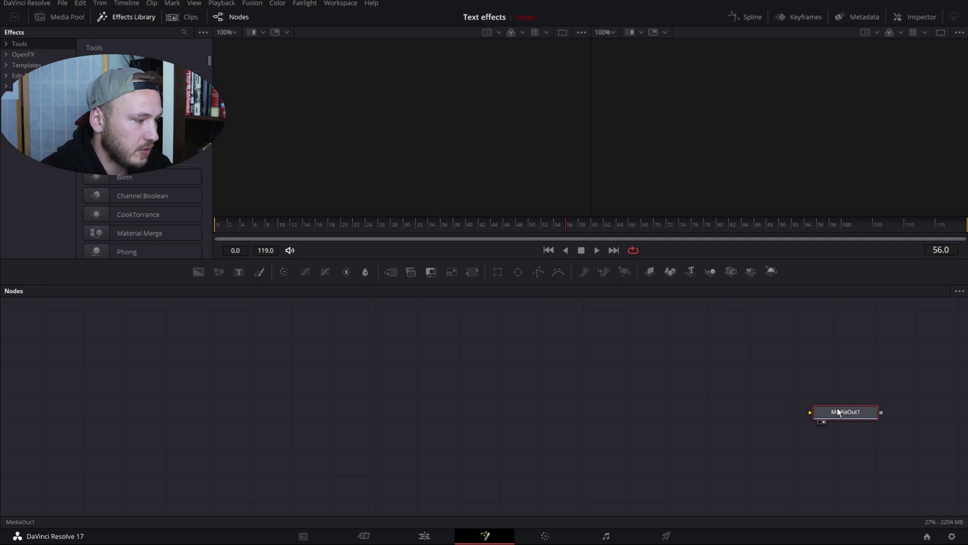
drag(837, 407, 837, 411)
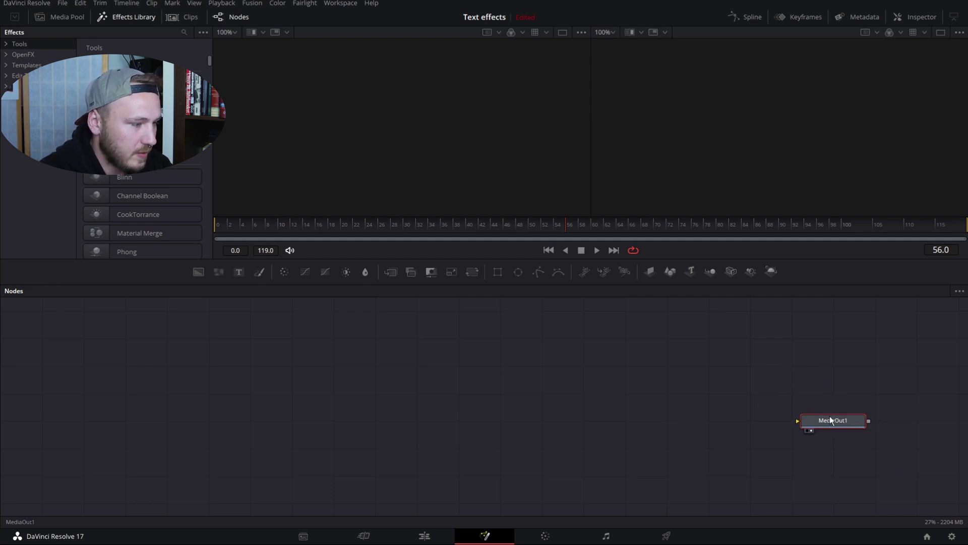
drag(830, 415, 821, 448)
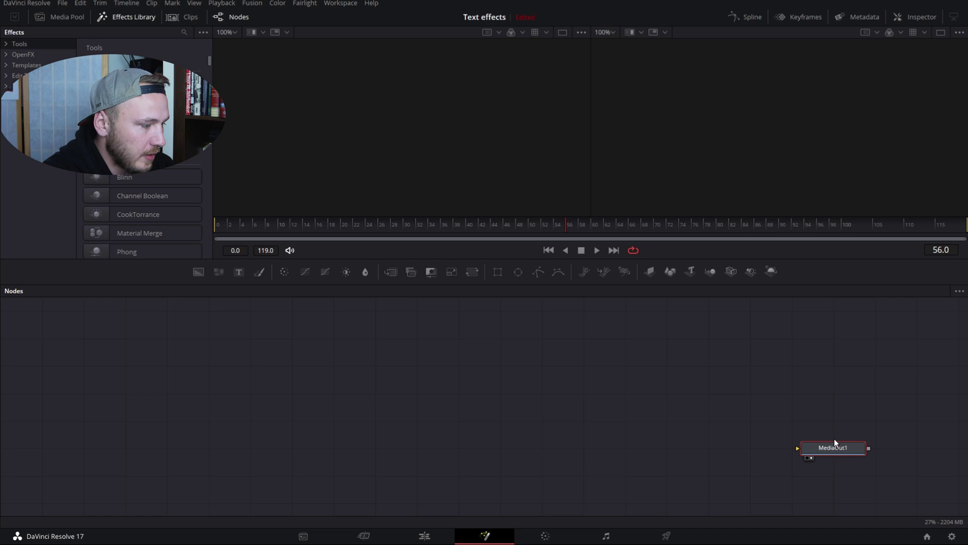
Add a Background node and set its colour to white
drag(823, 445, 864, 447)
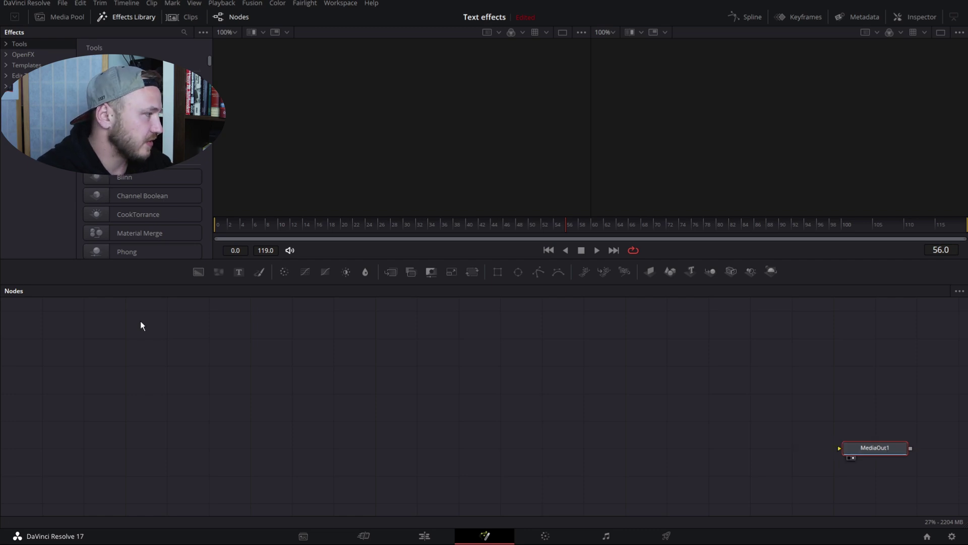
drag(195, 273, 119, 447)
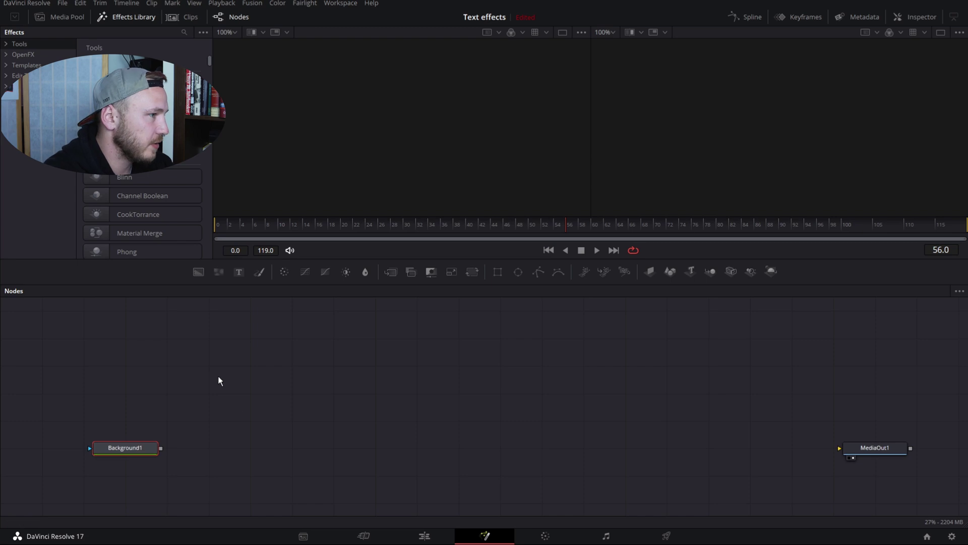
click(898, 16)
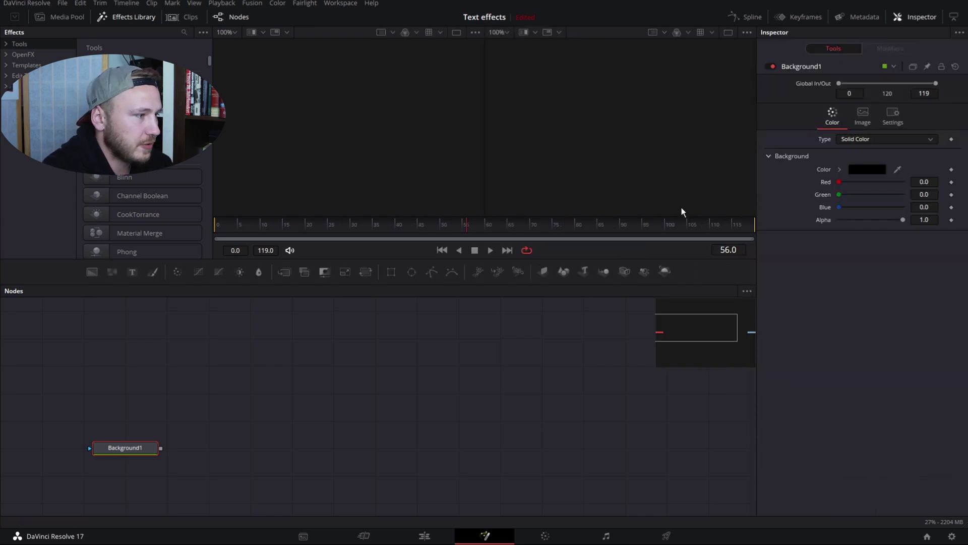
click(854, 172)
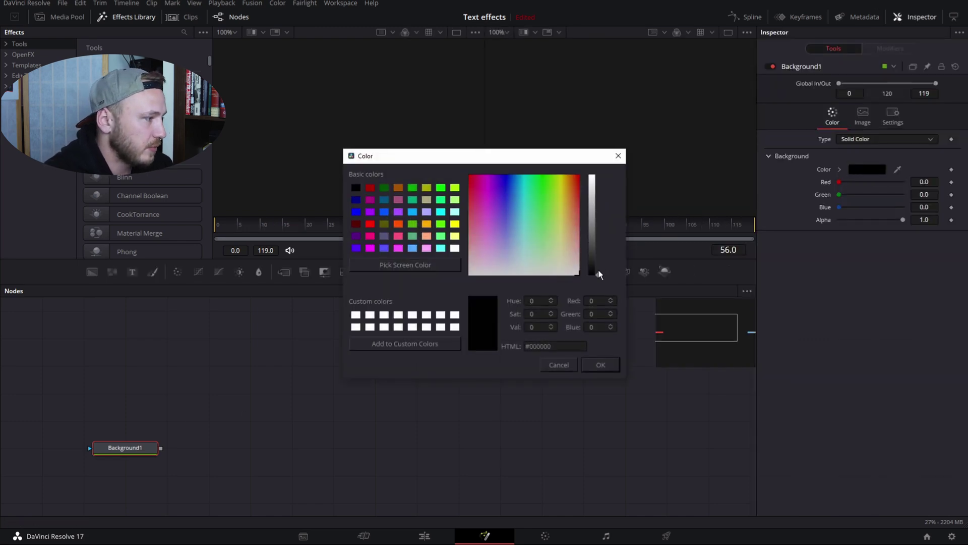
drag(598, 273, 595, 174)
click(601, 364)
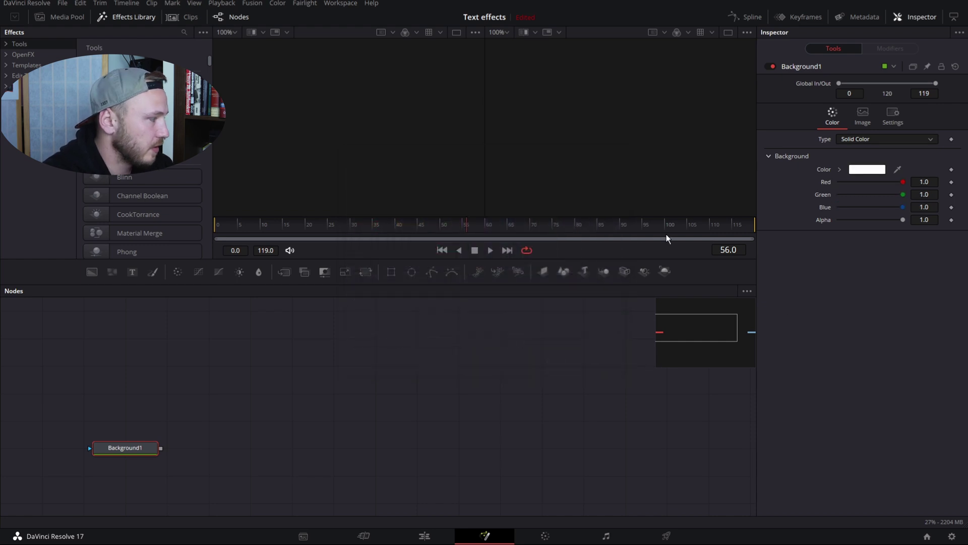
View Background1 in the left viewer and connect its output to MediaOut1
click(704, 446)
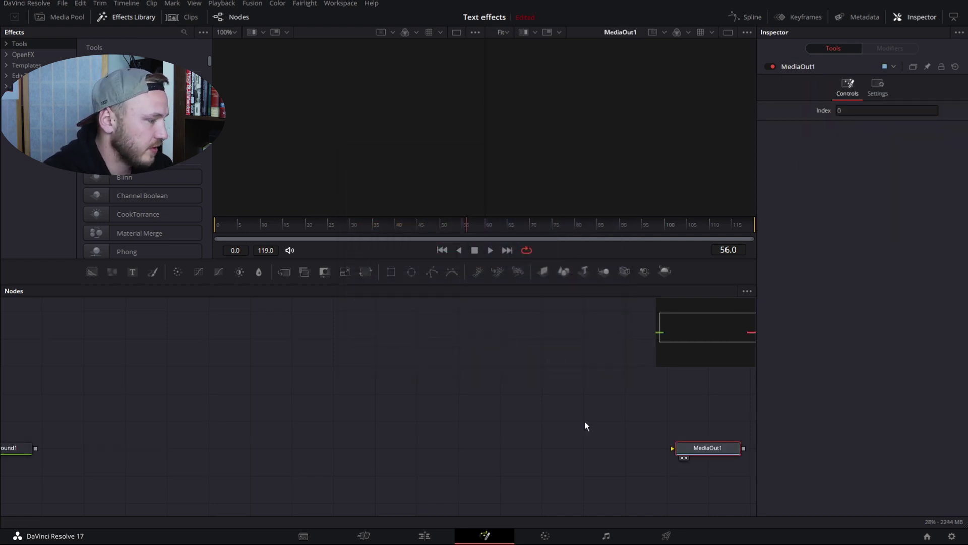
click(146, 481)
key(1)
drag(393, 465, 267, 392)
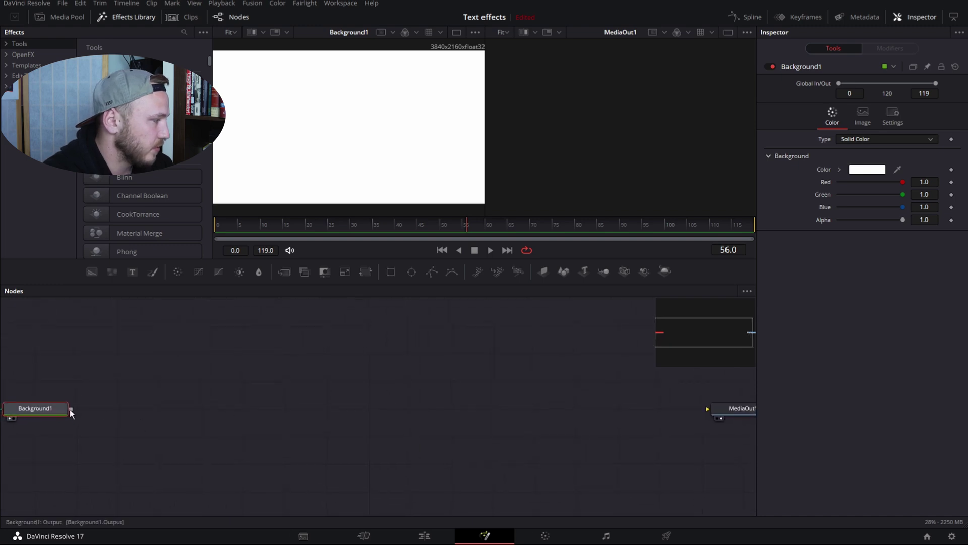
drag(70, 408, 702, 412)
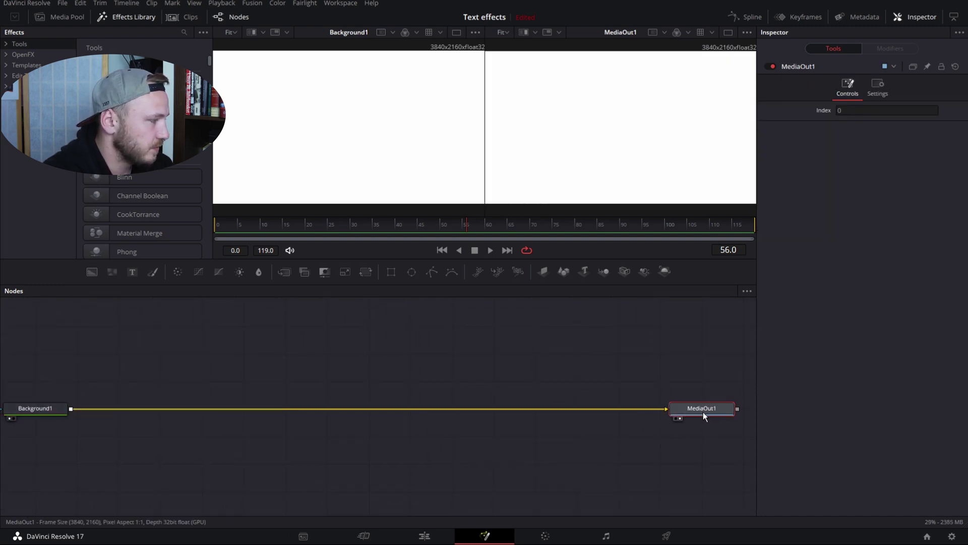
drag(507, 373, 524, 377)
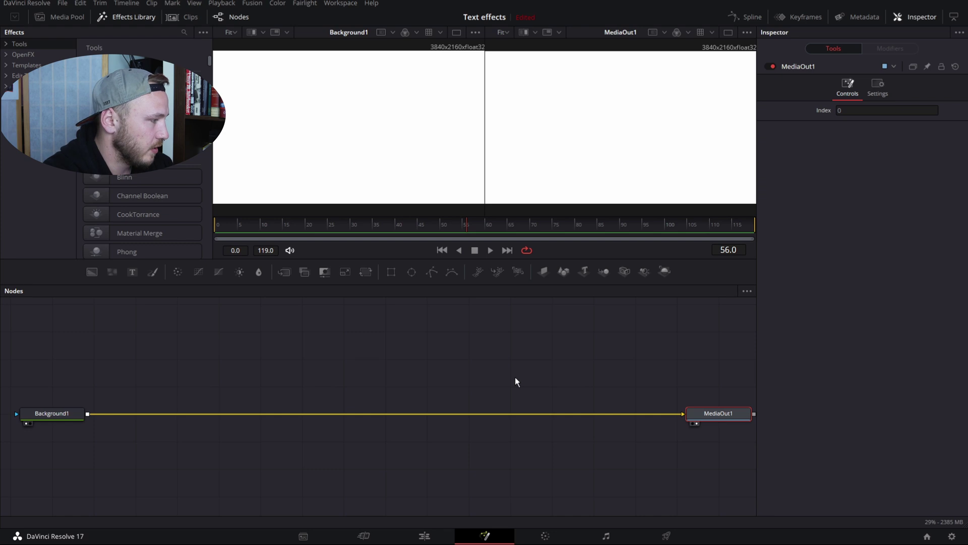
Insert a Merge1 node on the link between Background1 and MediaOut1
click(59, 409)
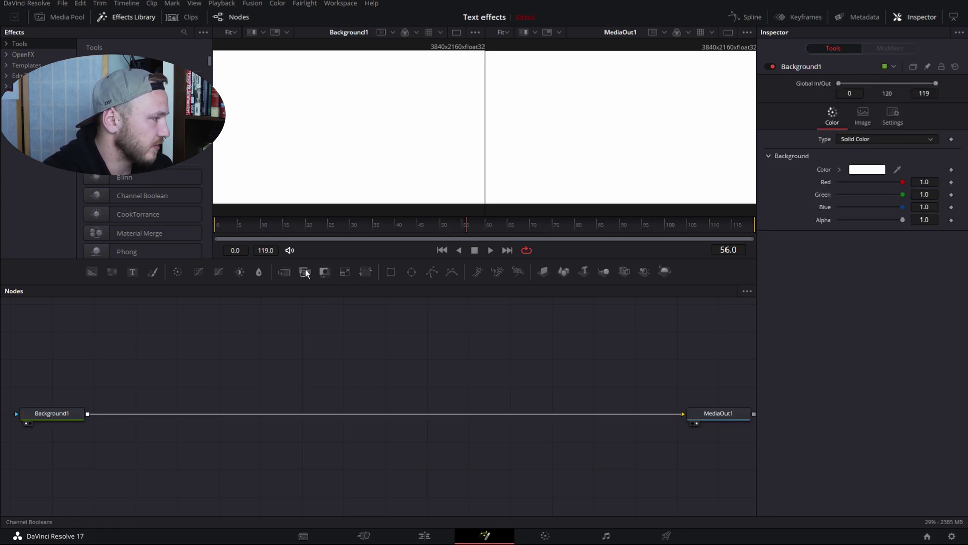
drag(285, 273, 229, 359)
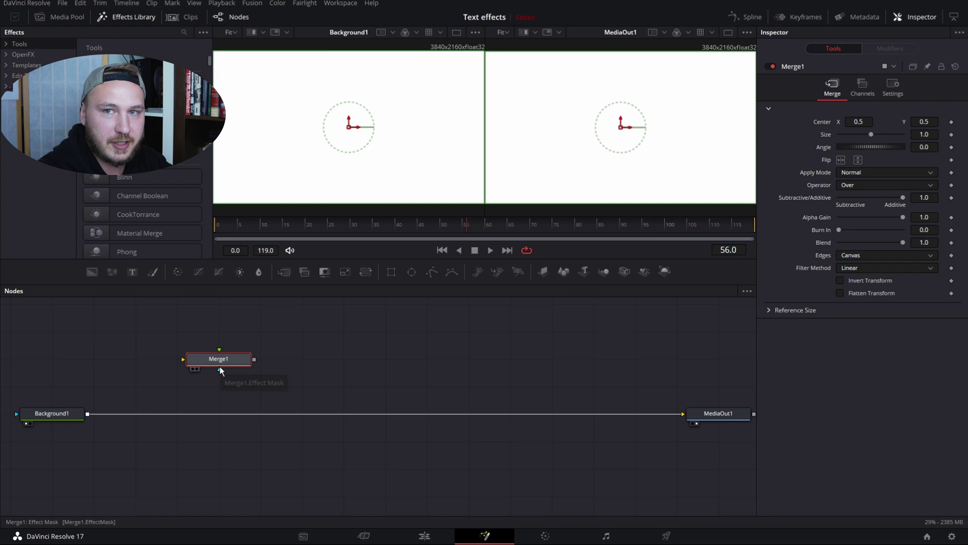
drag(229, 356, 189, 409)
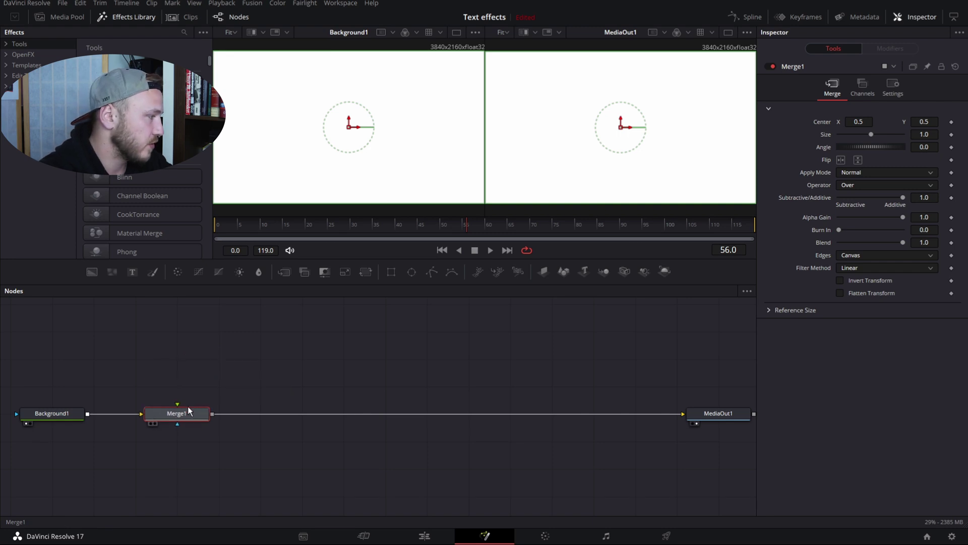
click(189, 416)
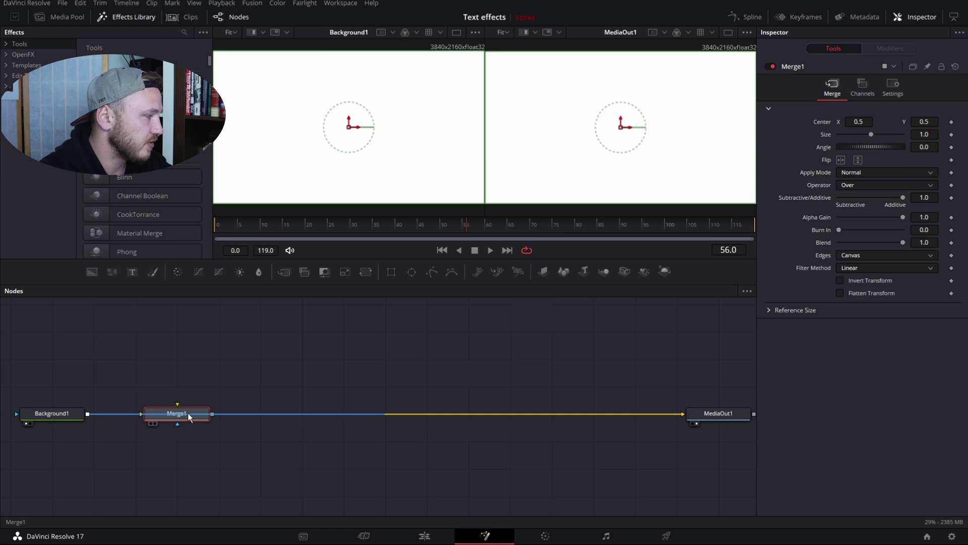
click(236, 376)
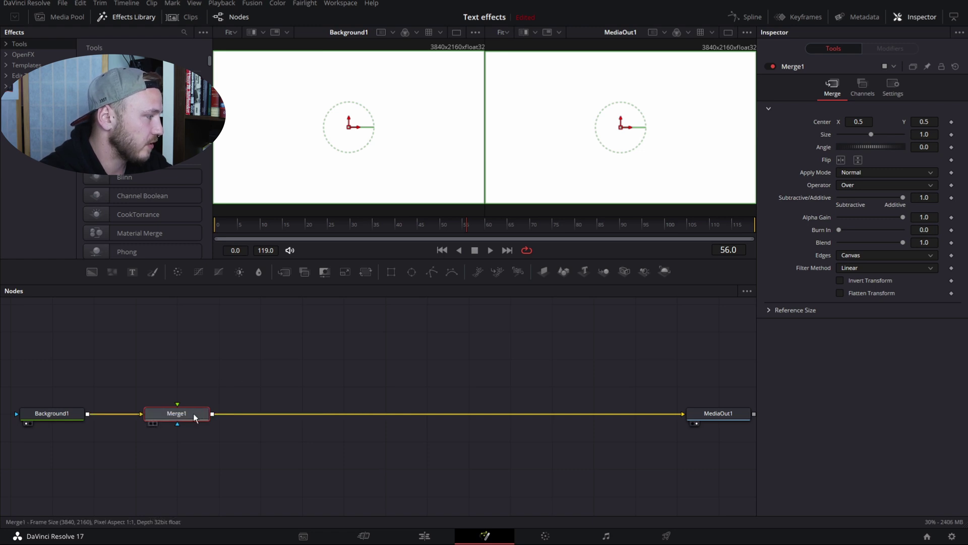
mouse_move(175, 415)
mouse_down()
mouse_move(168, 446)
mouse_move(189, 442)
mouse_move(189, 419)
mouse_up()
click(271, 387)
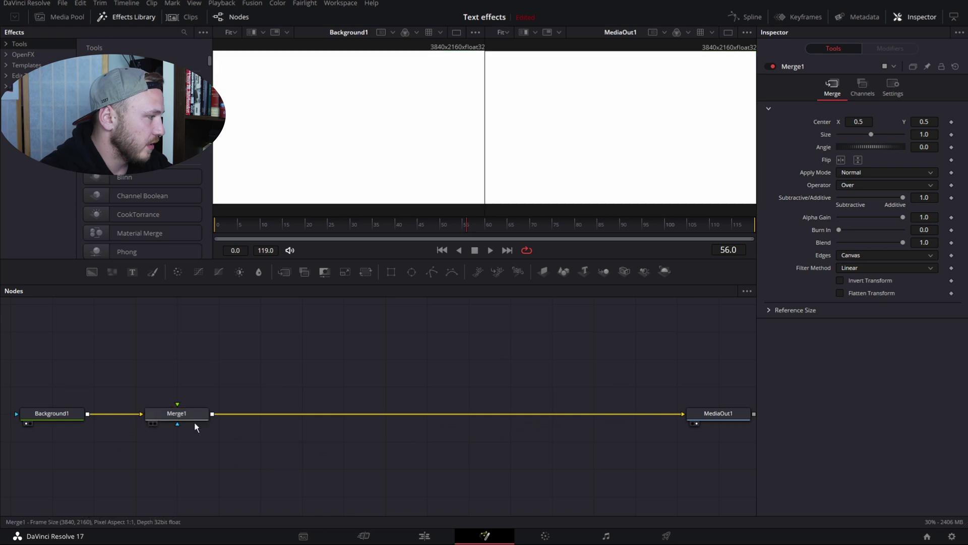
Add a Text1 node and set its font to Montserrat in the Black weight
drag(138, 270, 186, 361)
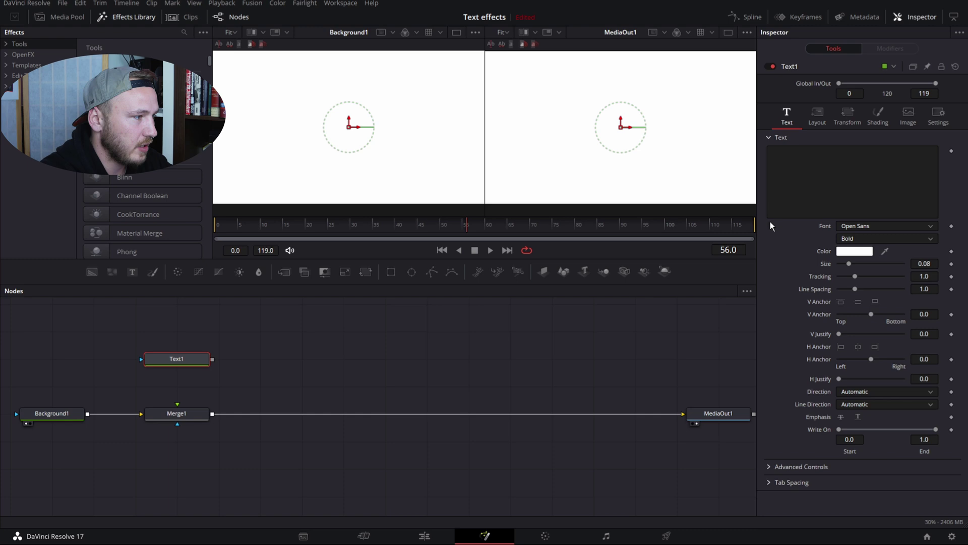
click(845, 159)
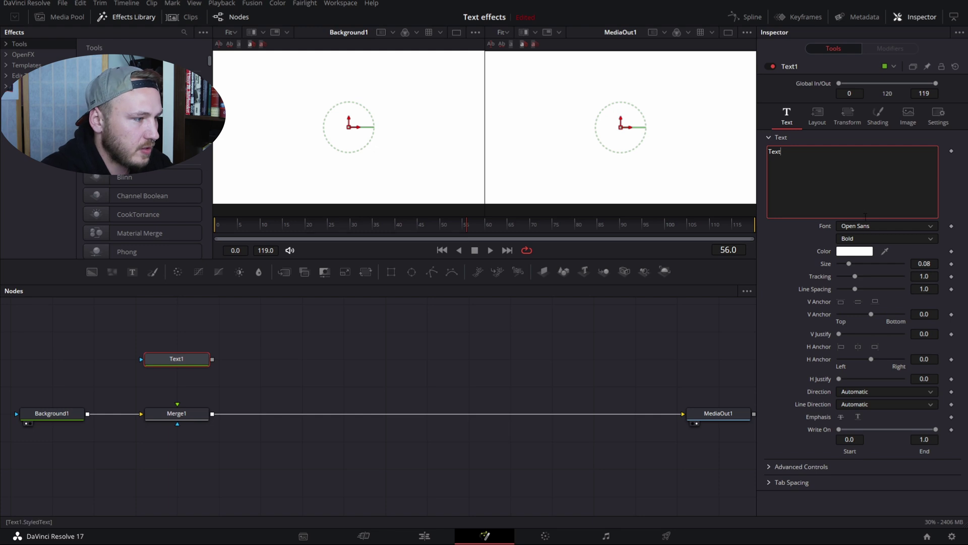
click(885, 225)
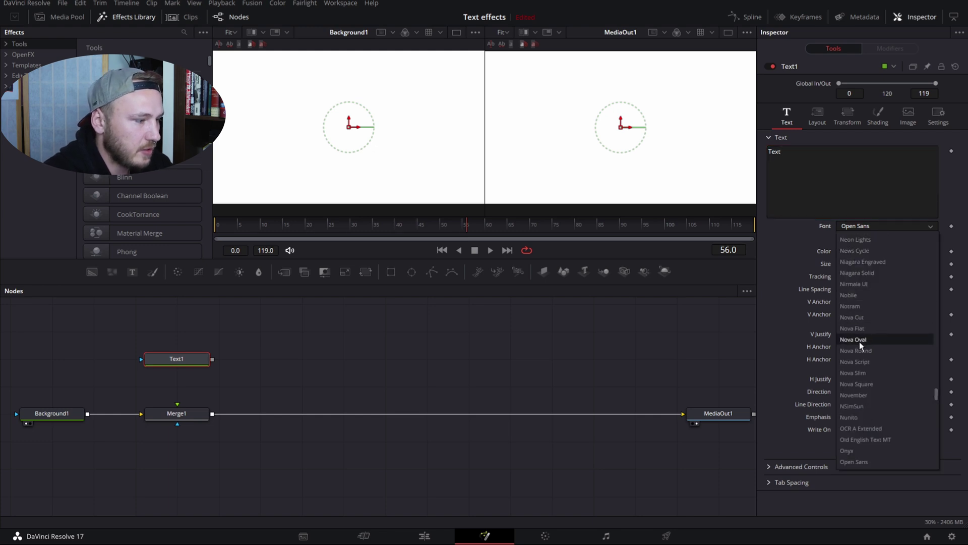
scroll(859, 302, up, 1)
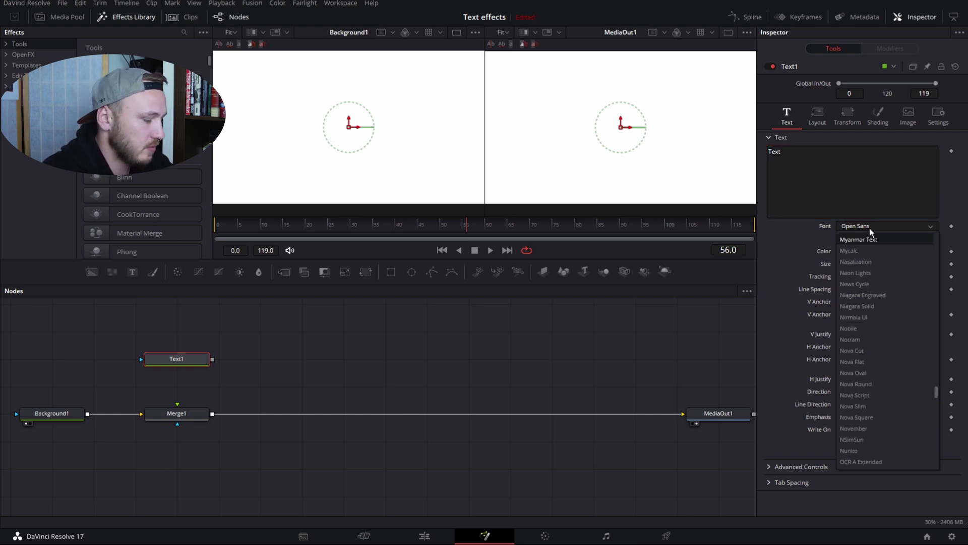
scroll(870, 228, up, 5)
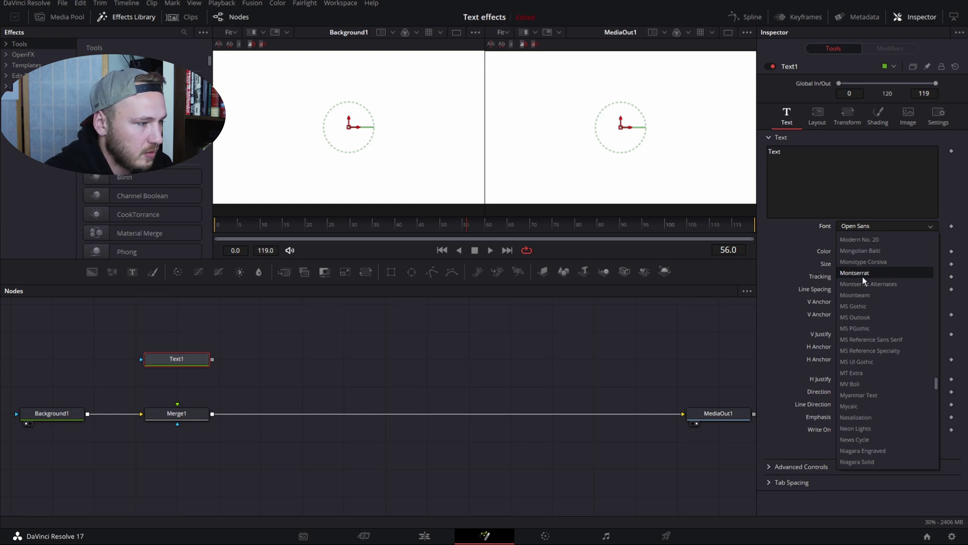
click(861, 273)
click(861, 242)
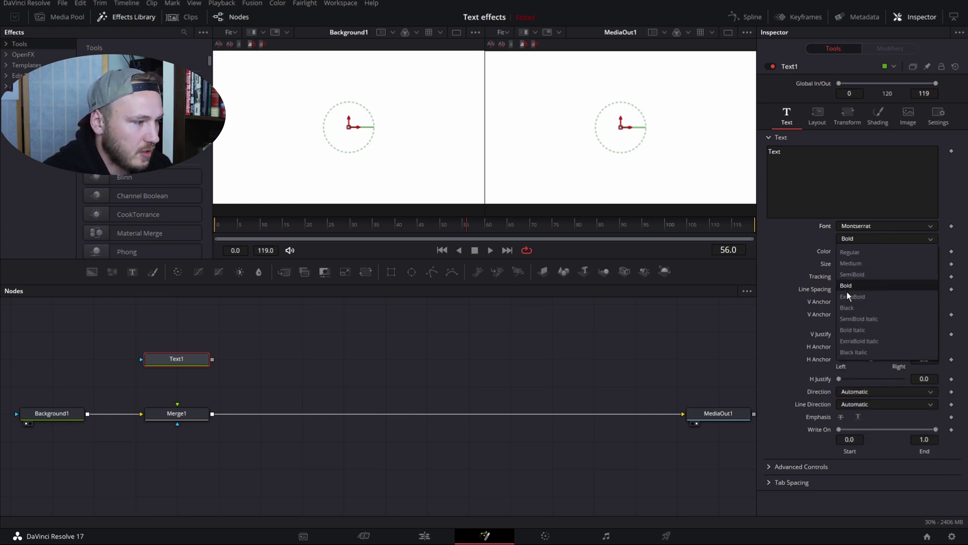
click(847, 293)
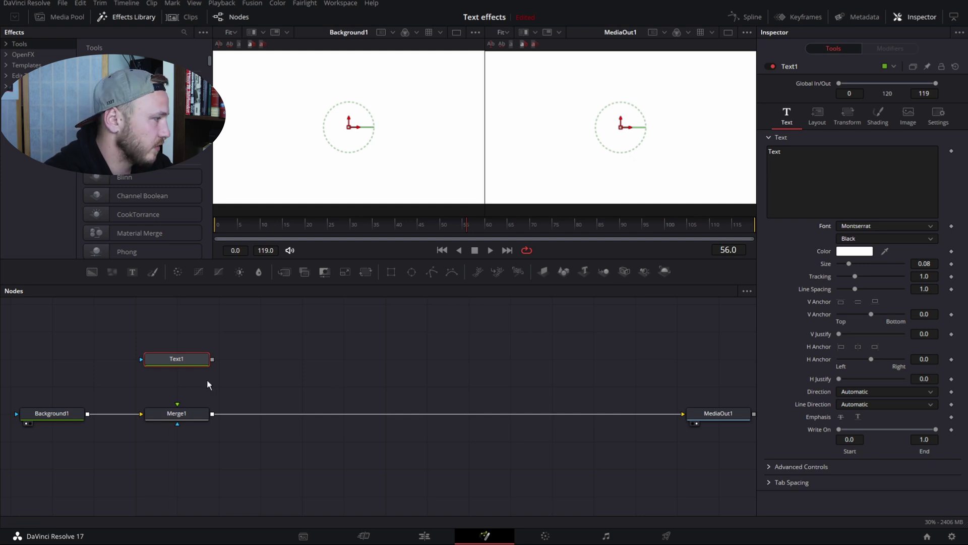
Connect Text1 to Merge1's foreground and make the text colour black
drag(212, 359, 177, 405)
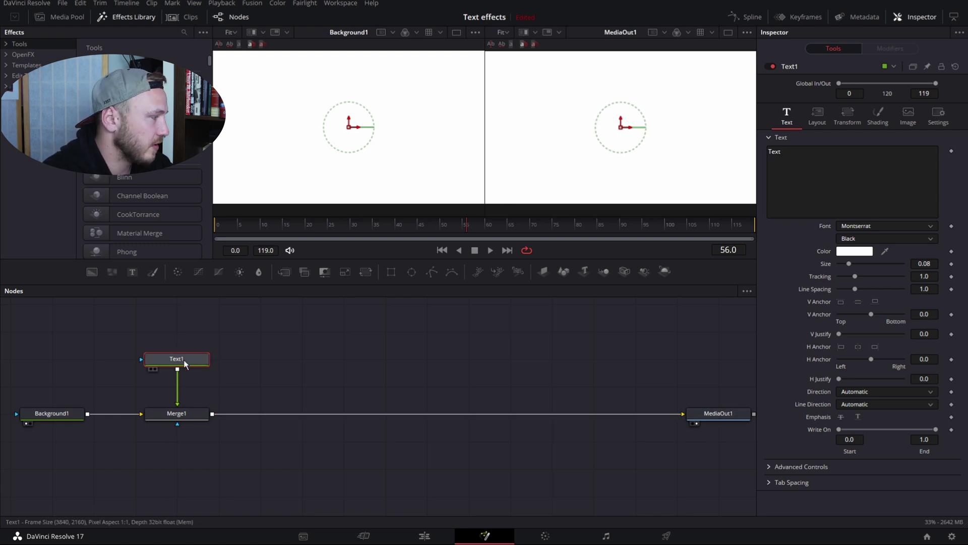
click(863, 251)
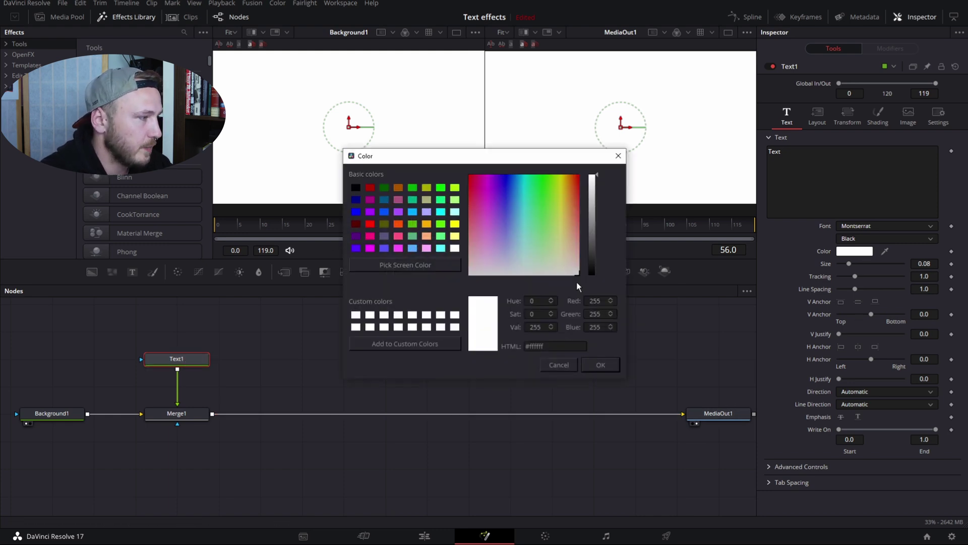
drag(601, 189, 600, 282)
click(601, 365)
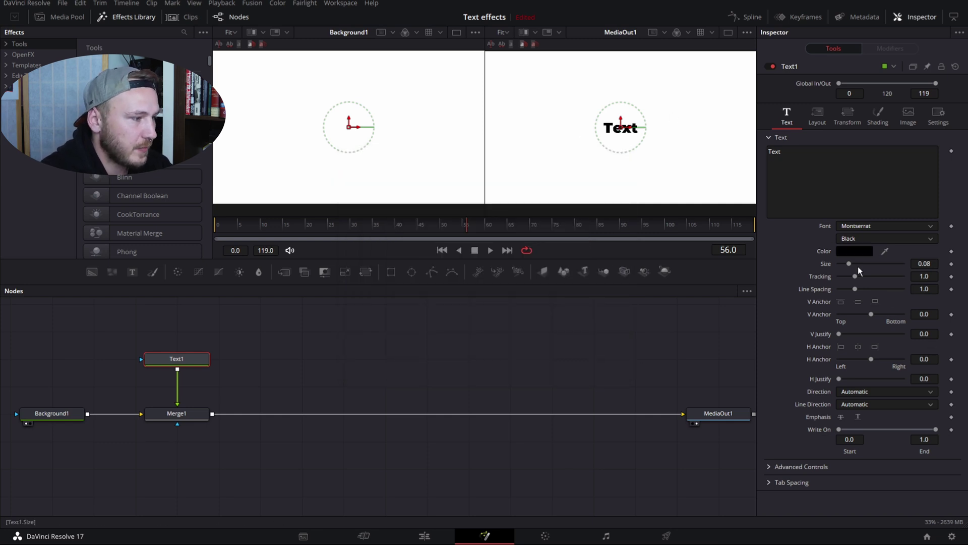
Enlarge the text to size 0.2835 and set V Anchor to 1.0
drag(849, 265, 875, 264)
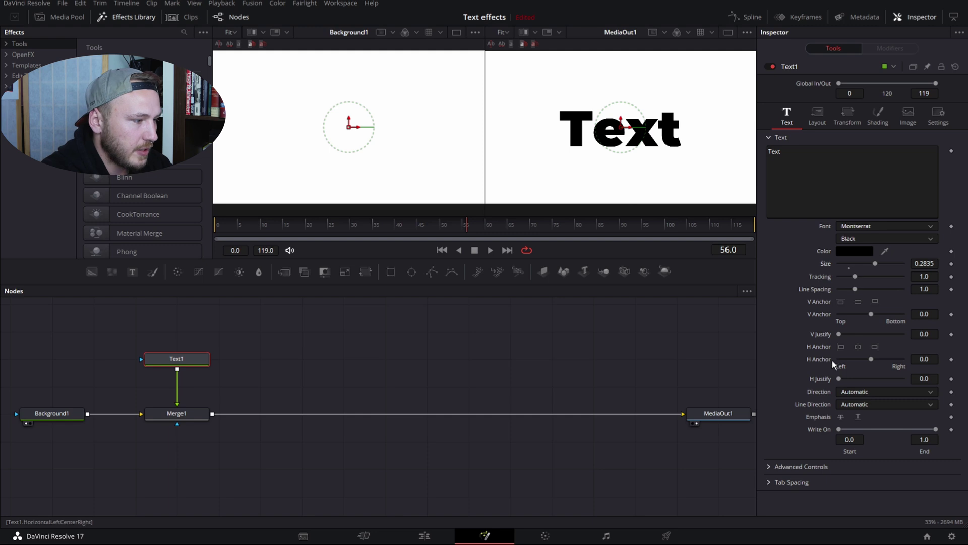
drag(871, 314, 905, 314)
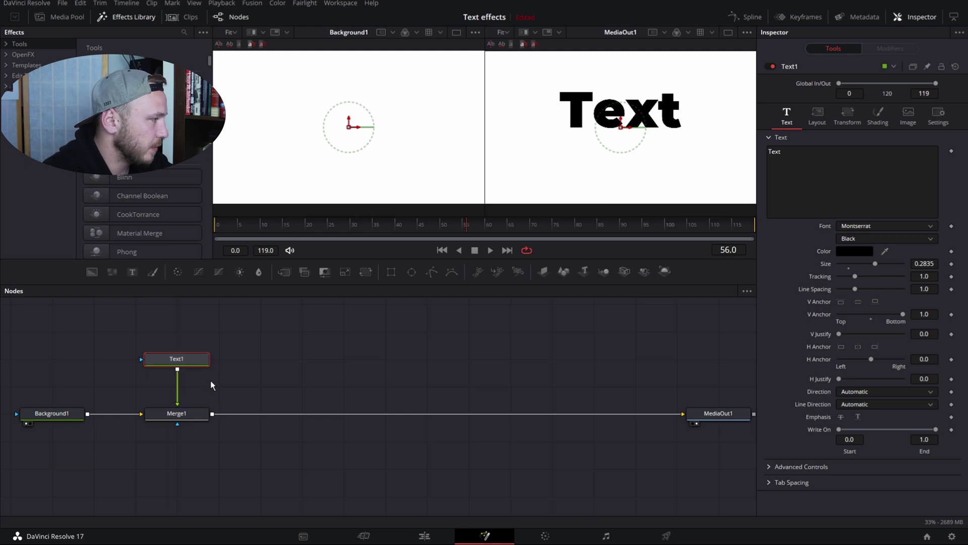
click(321, 355)
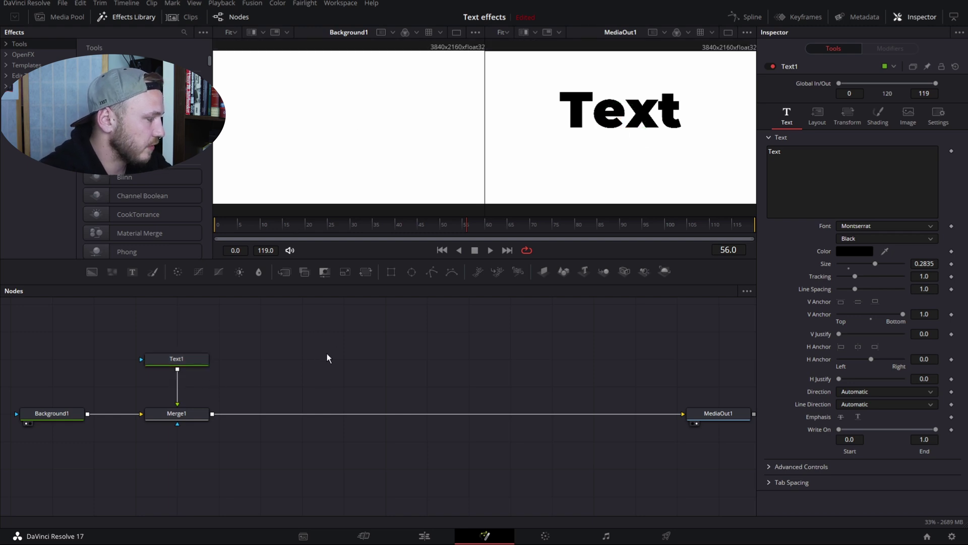
Paste a Text1_1 copy to the right of Text1 and move Text1 higher
key(ctrl+v)
drag(319, 336, 429, 350)
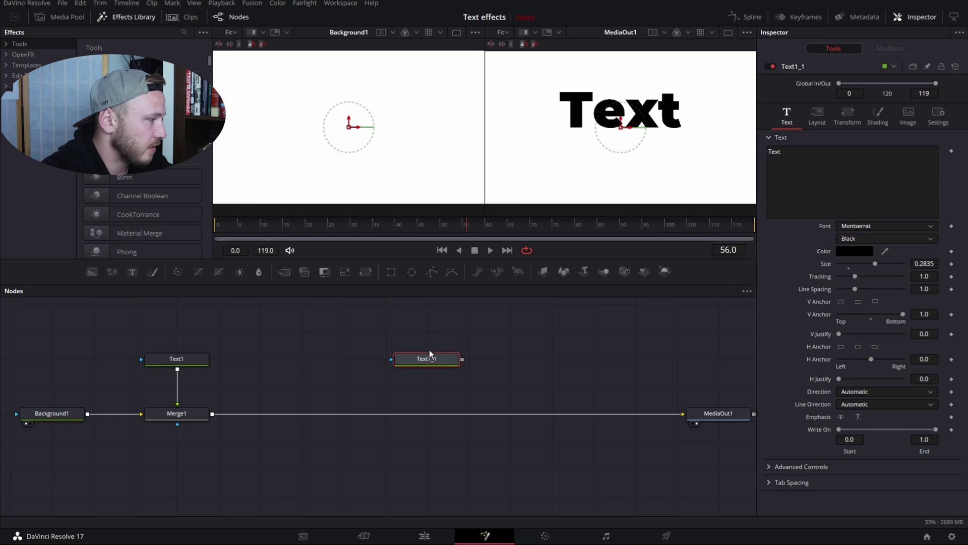
click(202, 364)
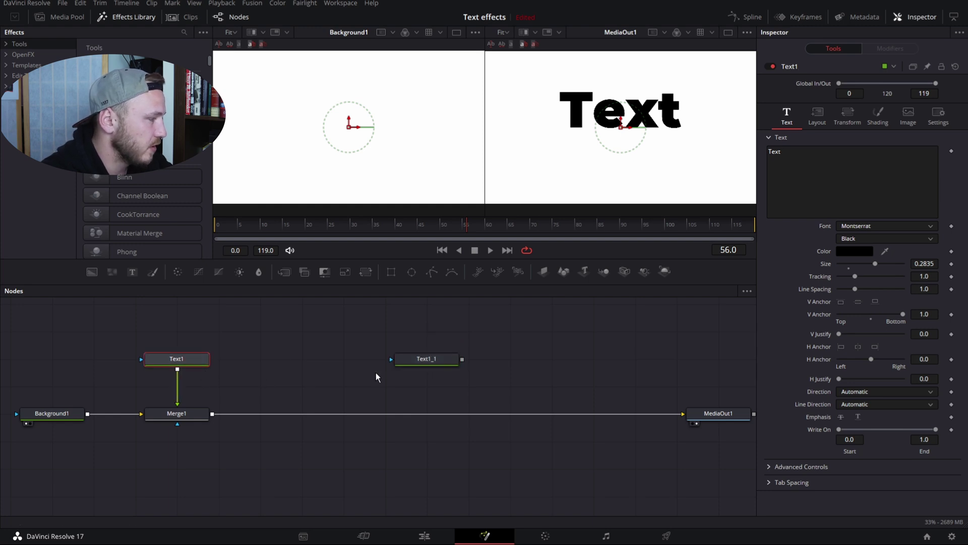
click(325, 344)
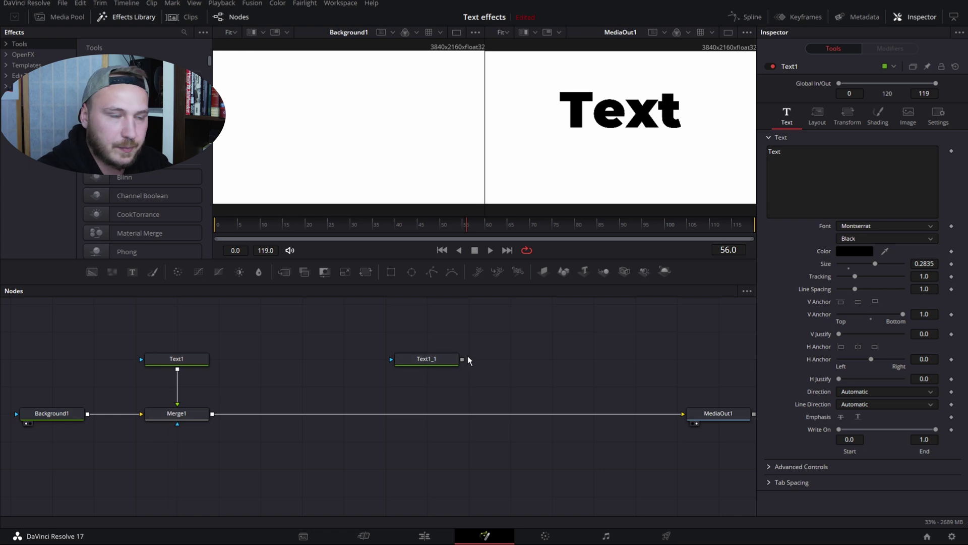
drag(204, 363, 204, 340)
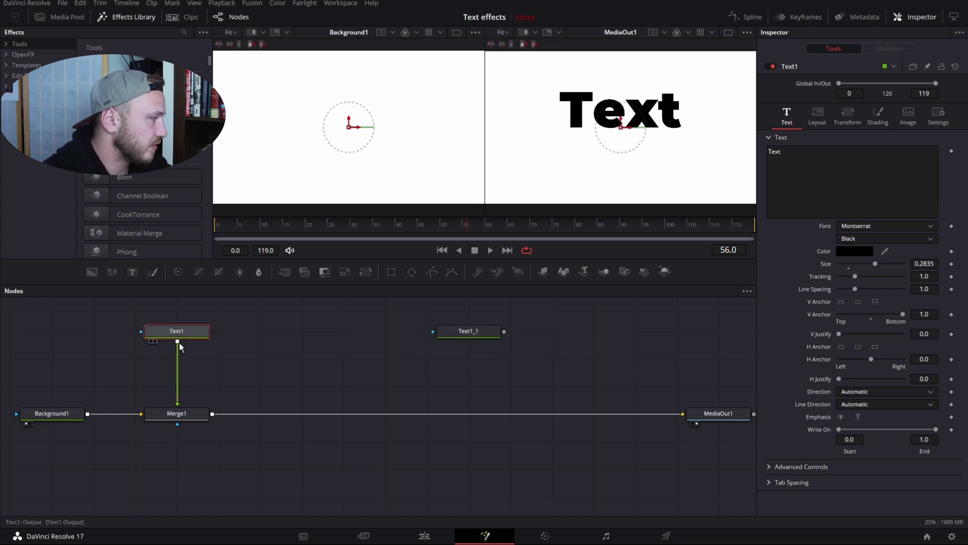
Insert Merge2 between Text1 and Merge1 and feed Text1_1 into its foreground
drag(357, 273, 299, 359)
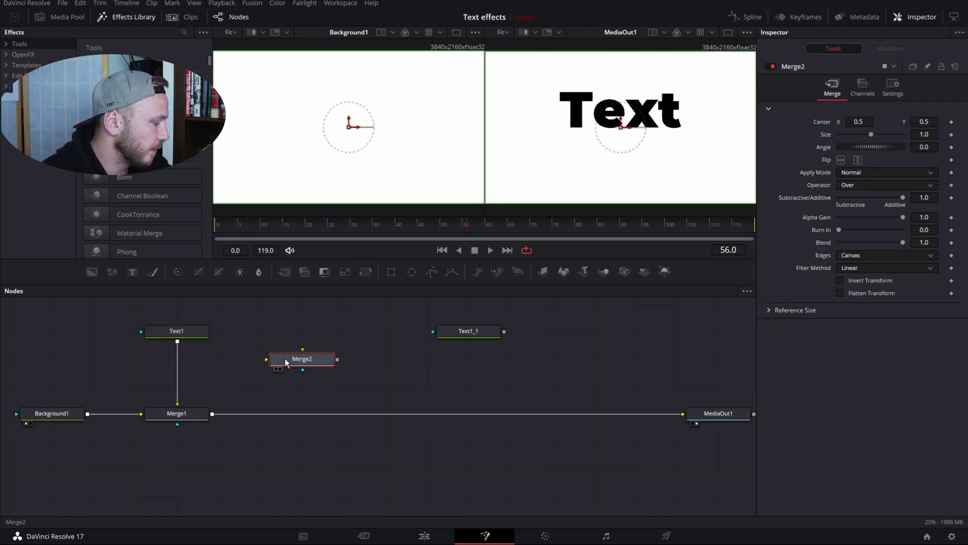
drag(294, 359, 244, 379)
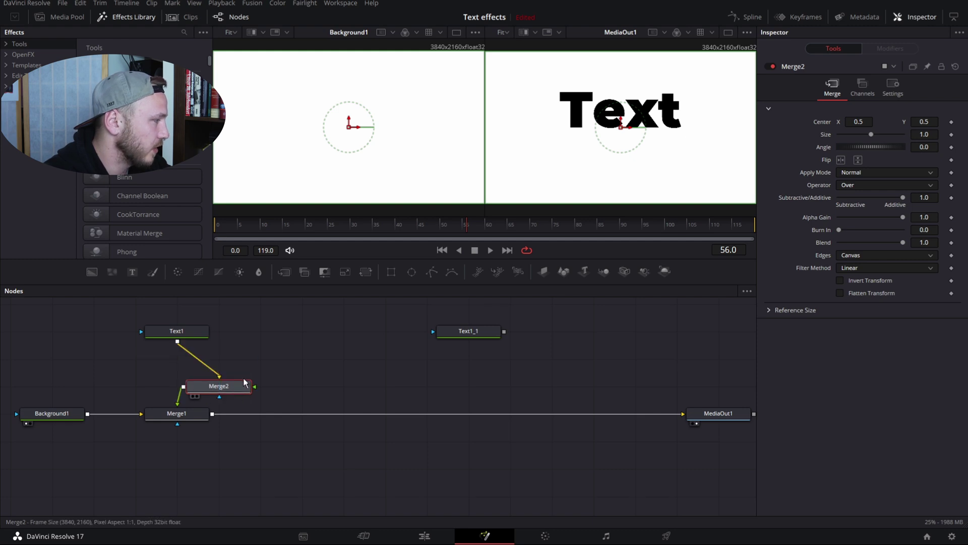
click(181, 331)
click(232, 386)
drag(455, 339, 247, 387)
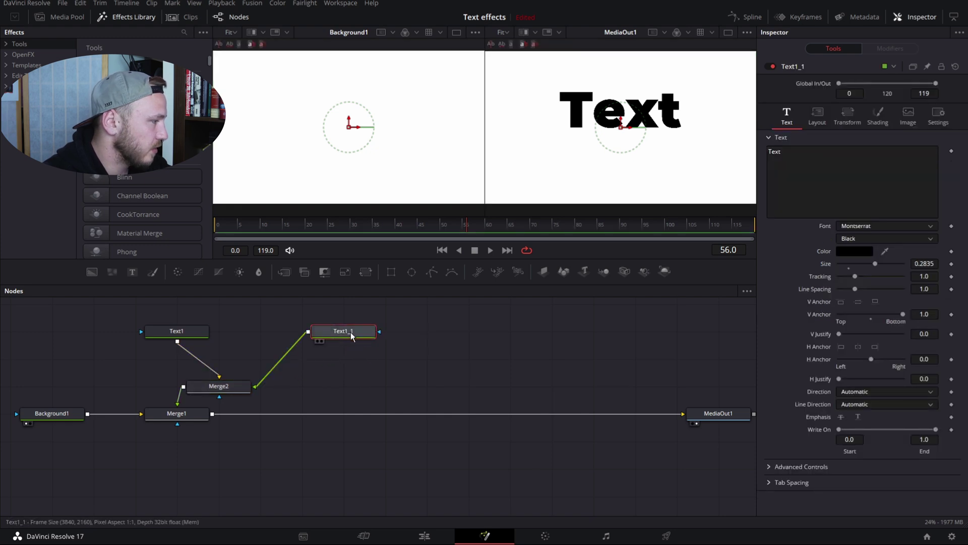
drag(355, 333, 398, 333)
drag(195, 330, 238, 329)
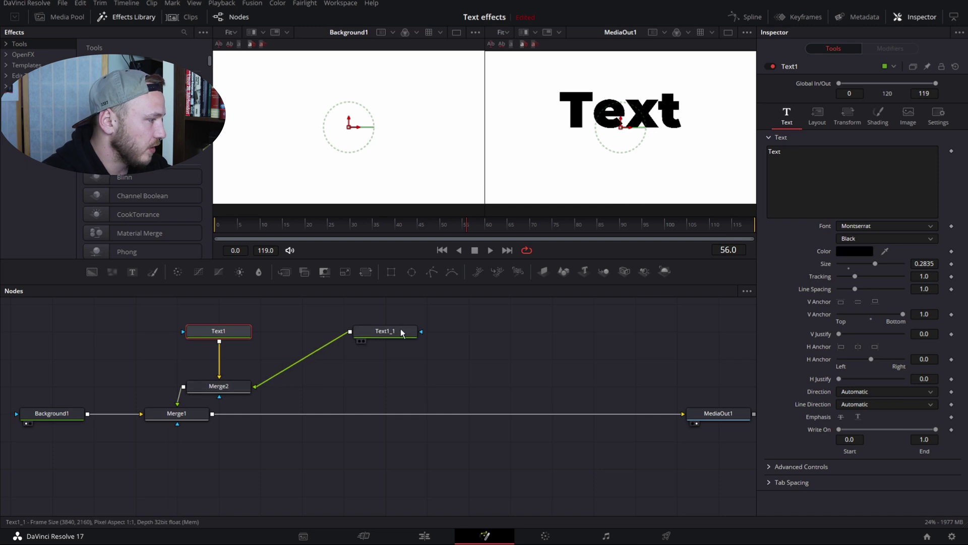
Add Transform1 after Text1_1, flip it vertically and nudge it slightly down
drag(398, 336, 477, 332)
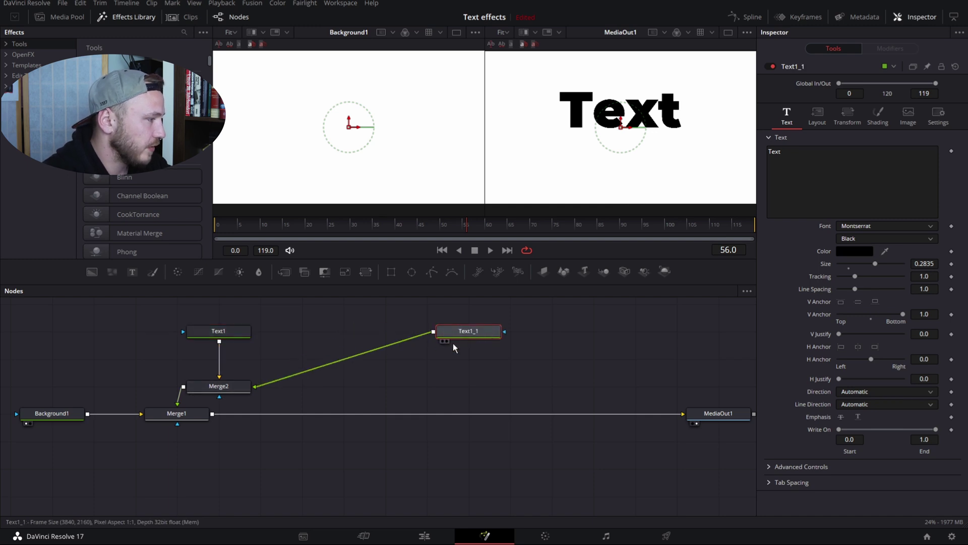
drag(367, 272, 385, 332)
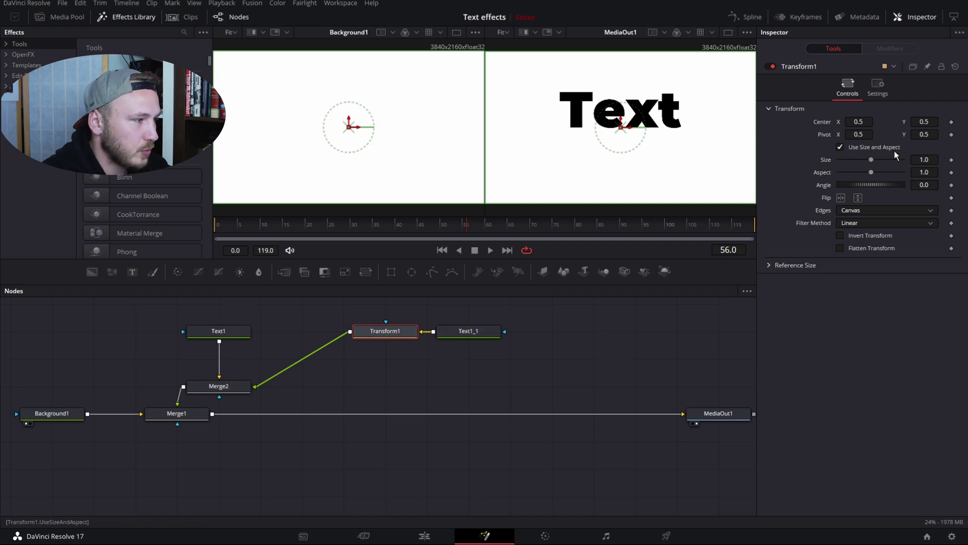
click(857, 198)
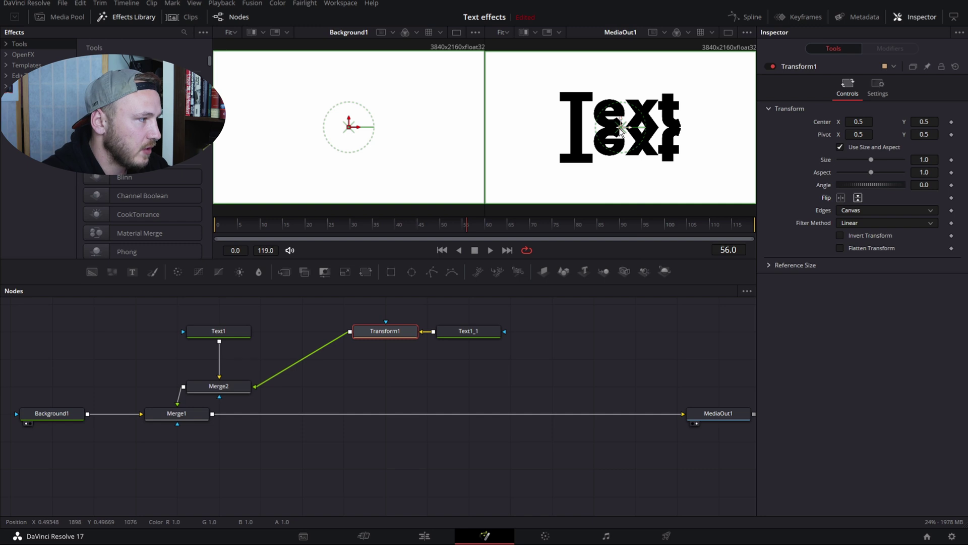
drag(619, 128, 619, 128)
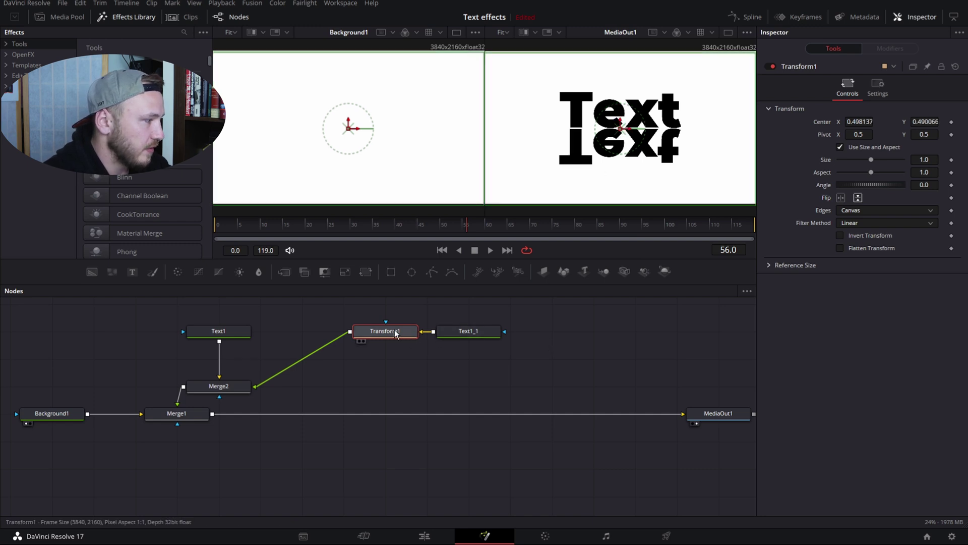
click(603, 334)
Attach a Rectangle1 mask to Text1_1's mask input
drag(389, 273, 590, 333)
mouse_move(504, 331)
mouse_down()
mouse_move(574, 333)
mouse_move(504, 331)
mouse_up()
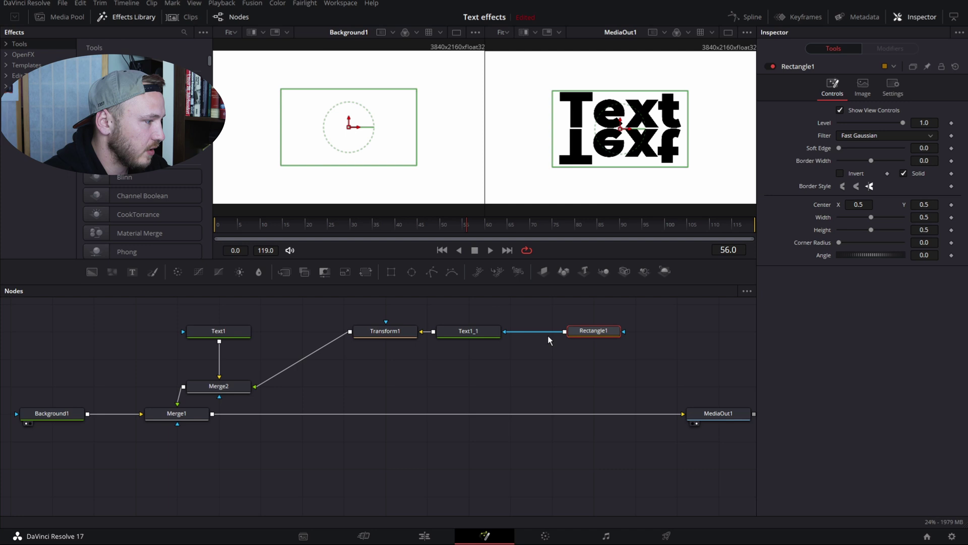
drag(575, 332, 533, 332)
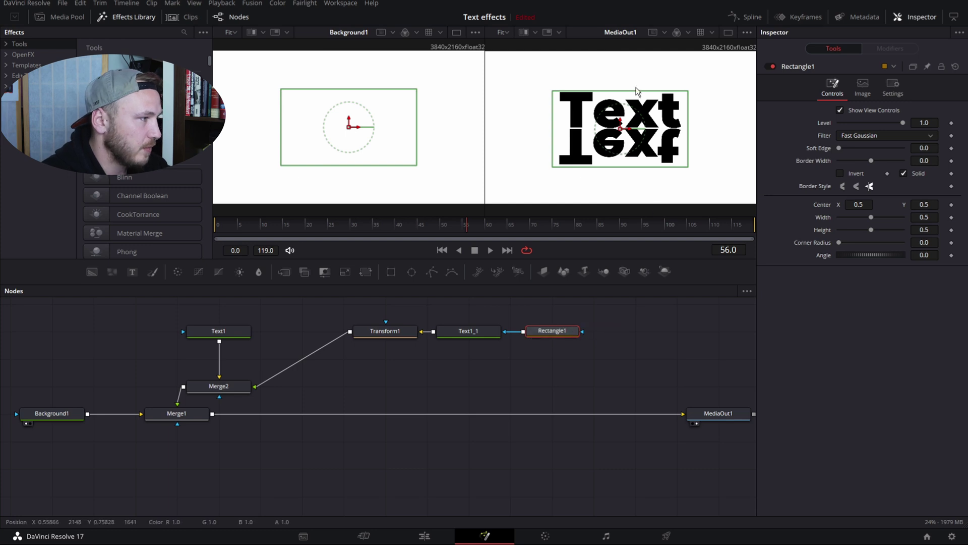
Resize and position the rectangle over the reflection with soft edge about 0.11
drag(637, 91, 624, 150)
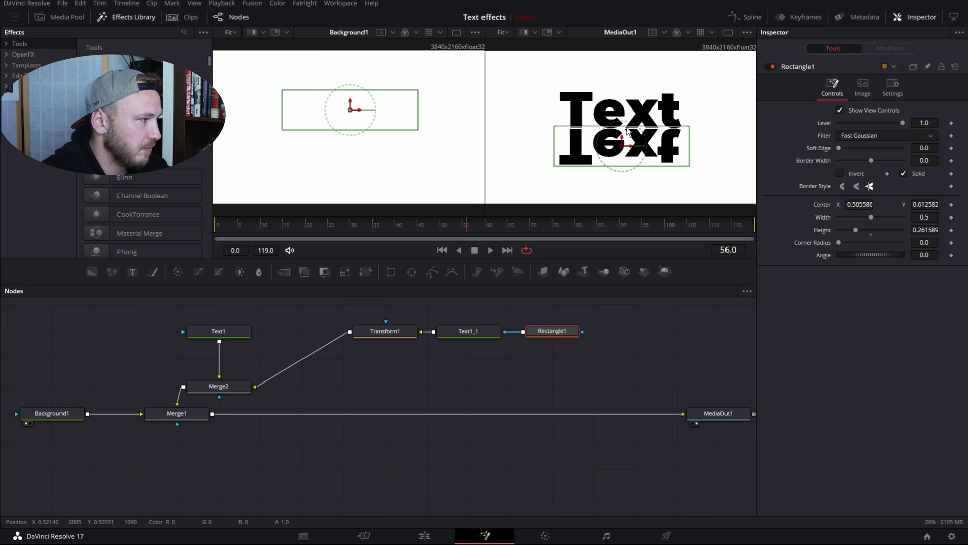
drag(624, 150, 620, 155)
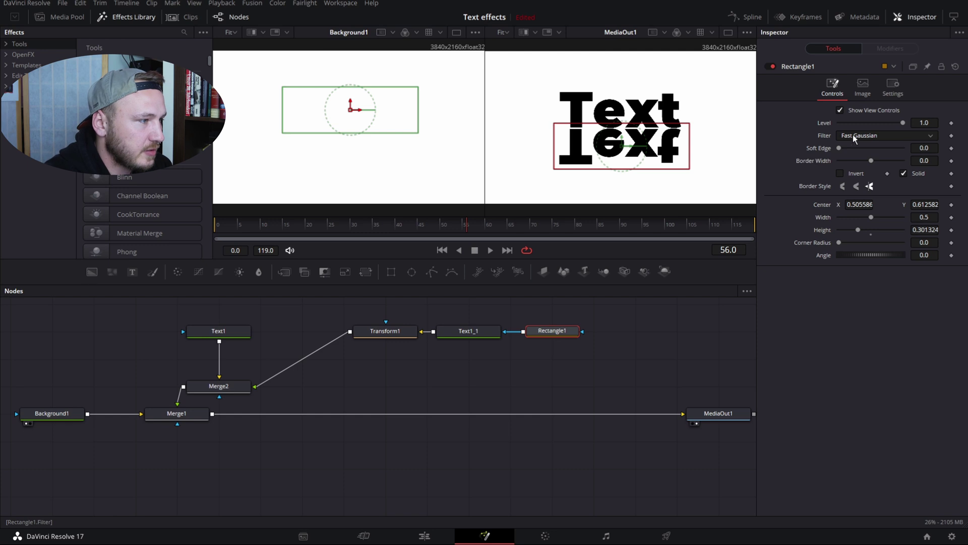
drag(839, 147, 853, 147)
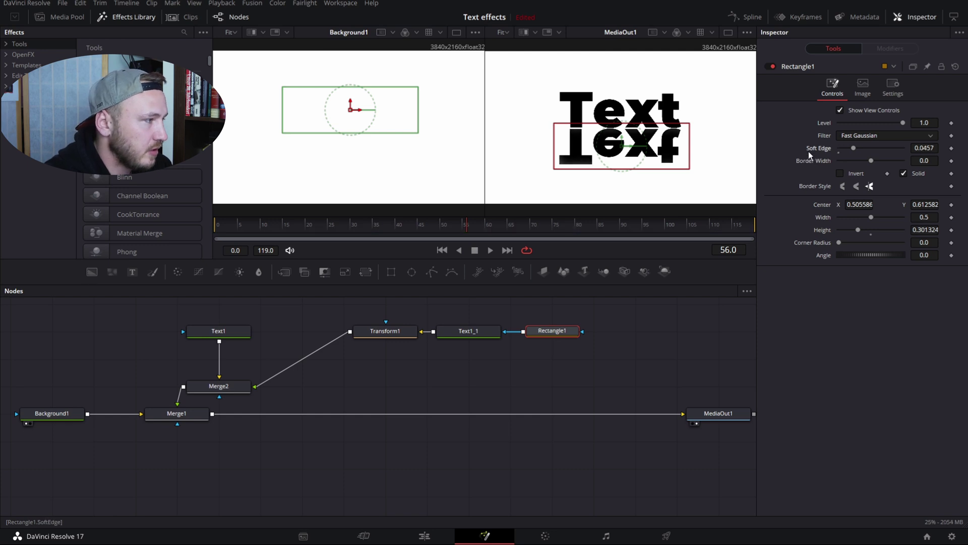
drag(622, 147, 623, 134)
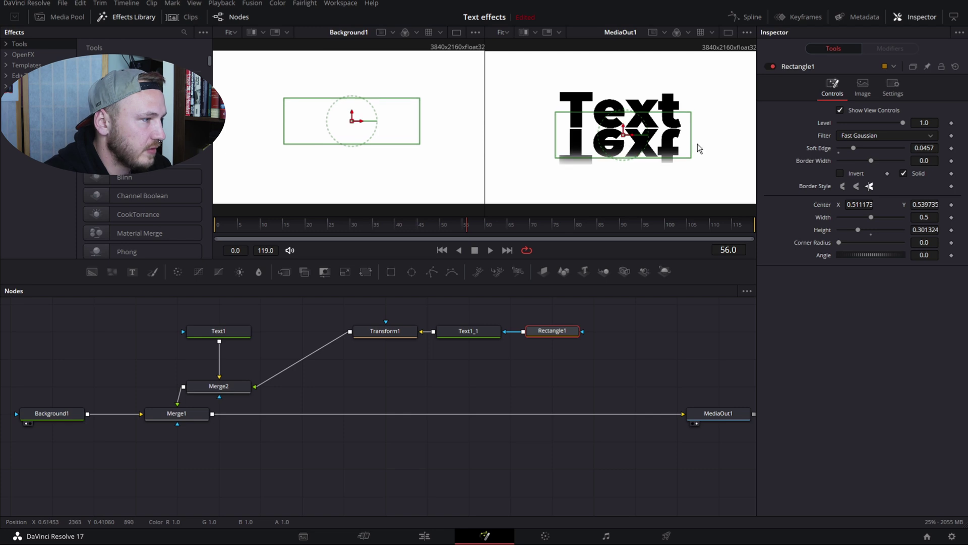
drag(851, 147, 873, 148)
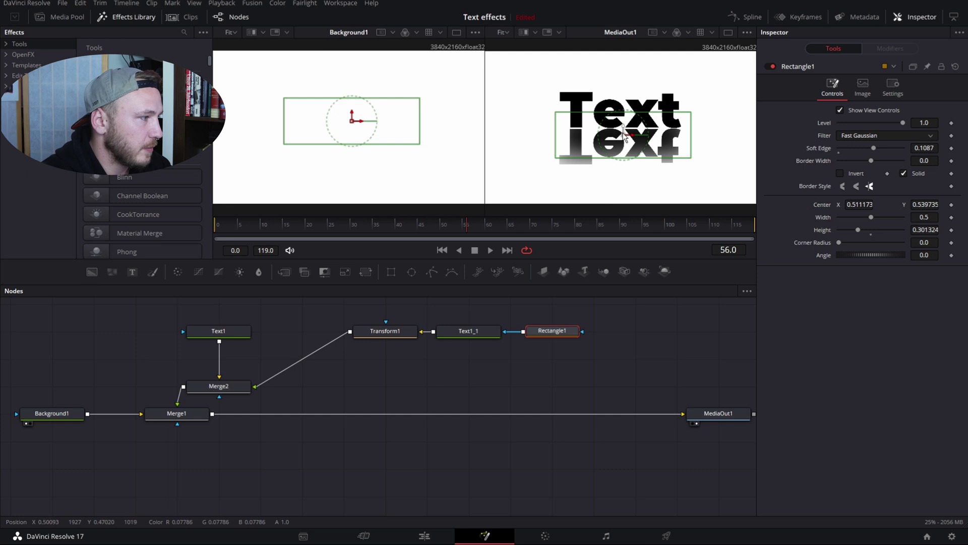
Keyframe the Rectangle mask's Center at frame 60, then lower it at frame 40 to hide the reflection
click(491, 226)
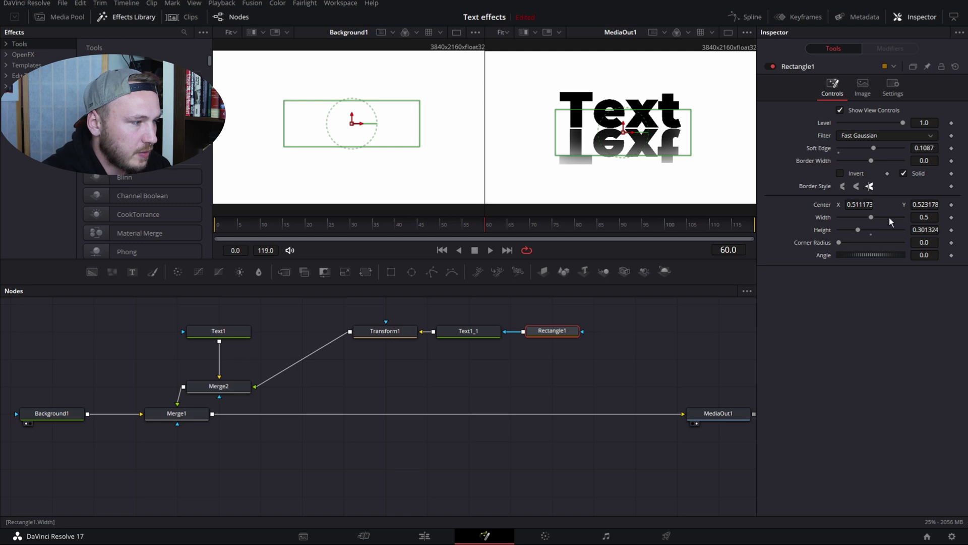
click(952, 205)
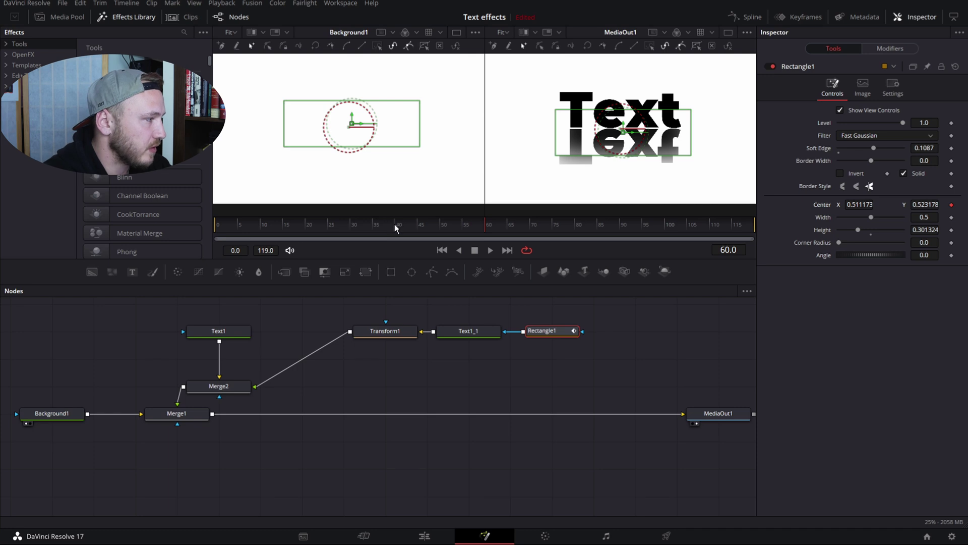
click(397, 225)
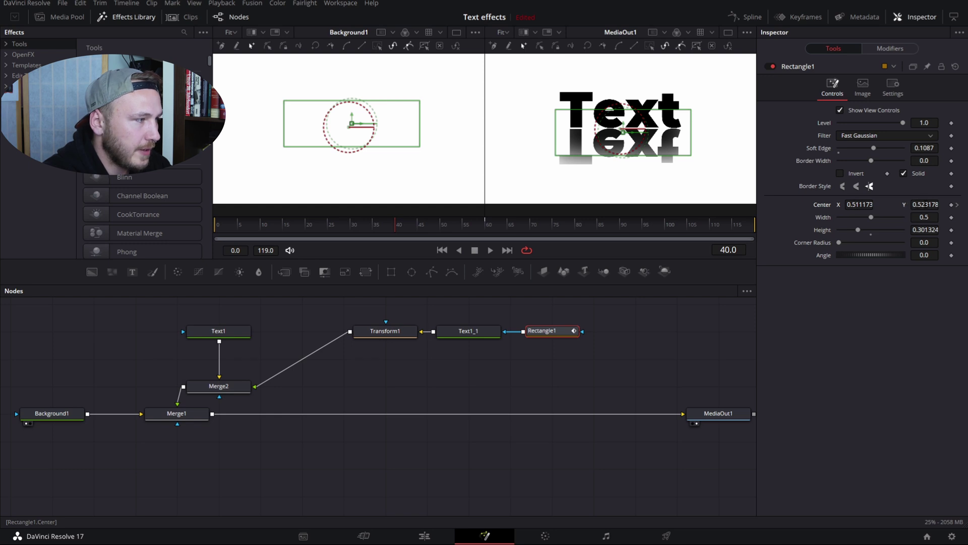
drag(925, 204, 884, 204)
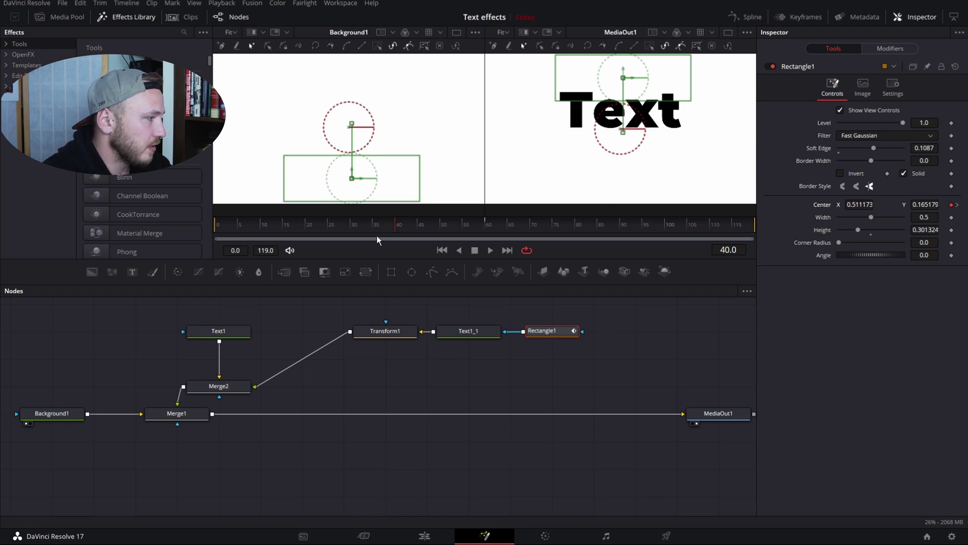
Play the mask reveal animation from the start, then stop it
click(225, 229)
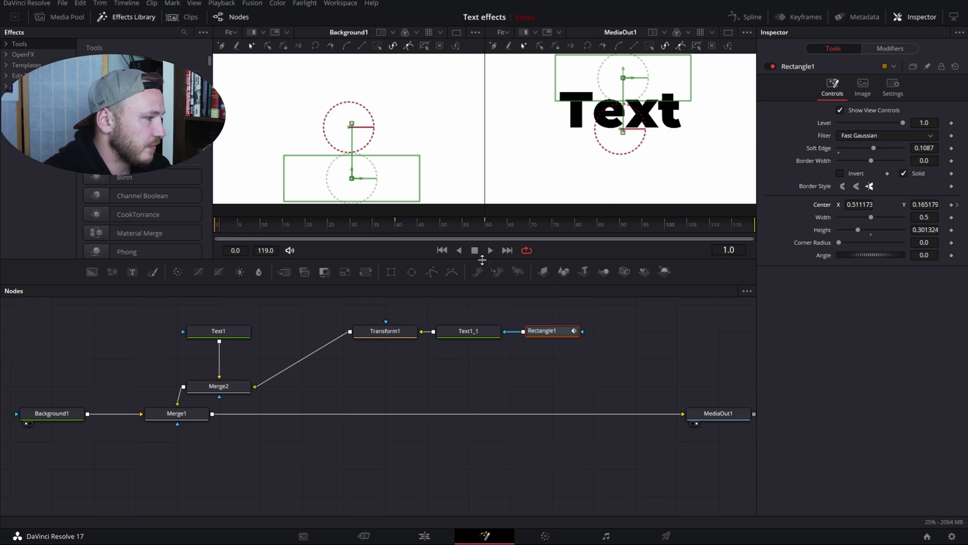
click(491, 250)
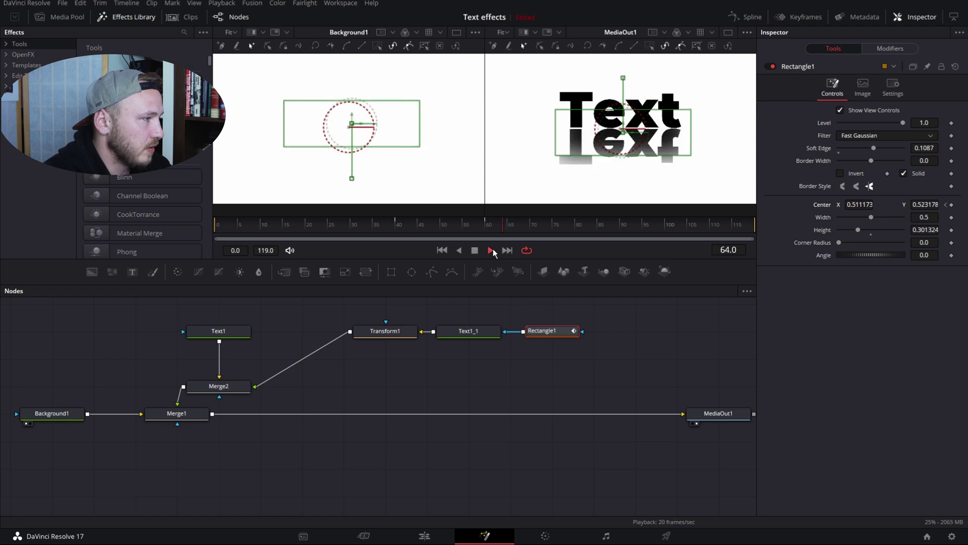
click(474, 250)
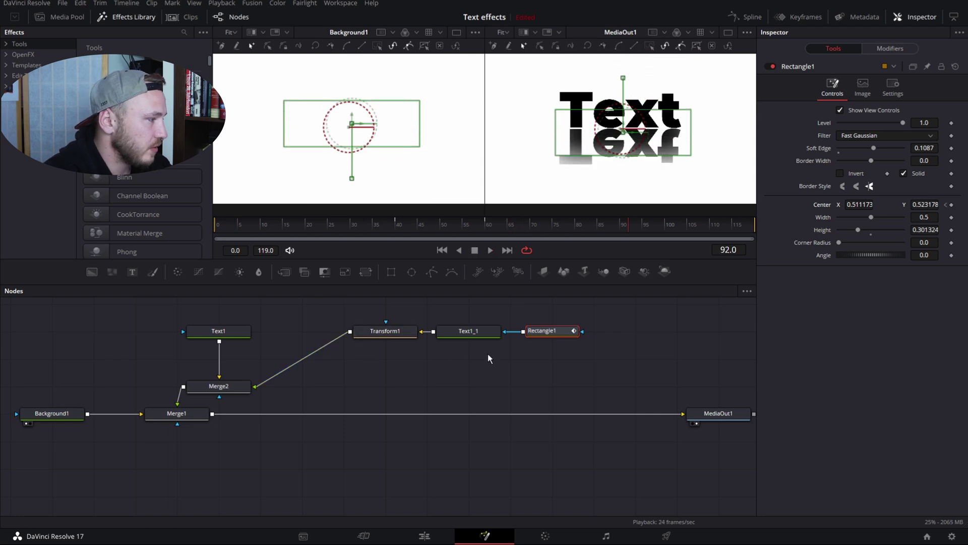
Add a Gaussian Blur node after Transform1
click(382, 331)
click(477, 377)
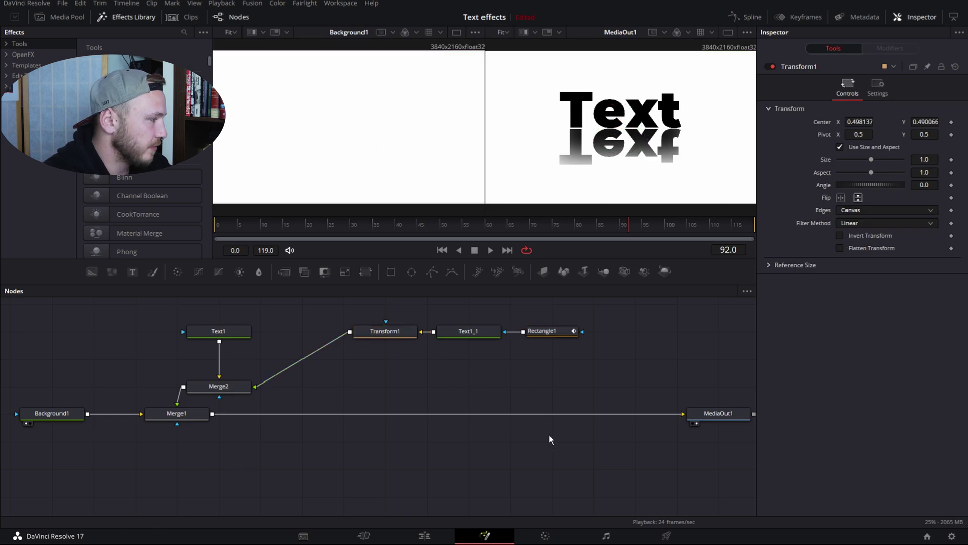
click(394, 330)
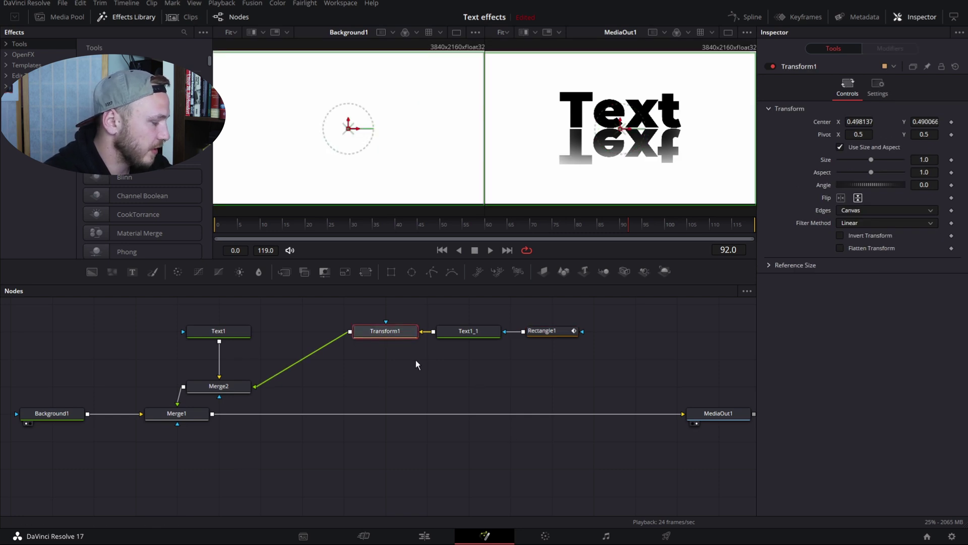
key(shift+space)
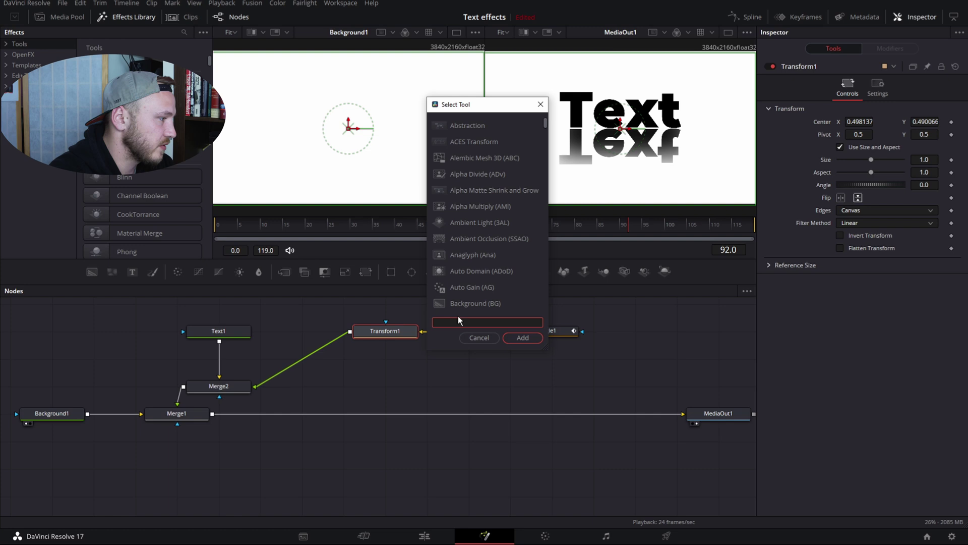
text(gau)
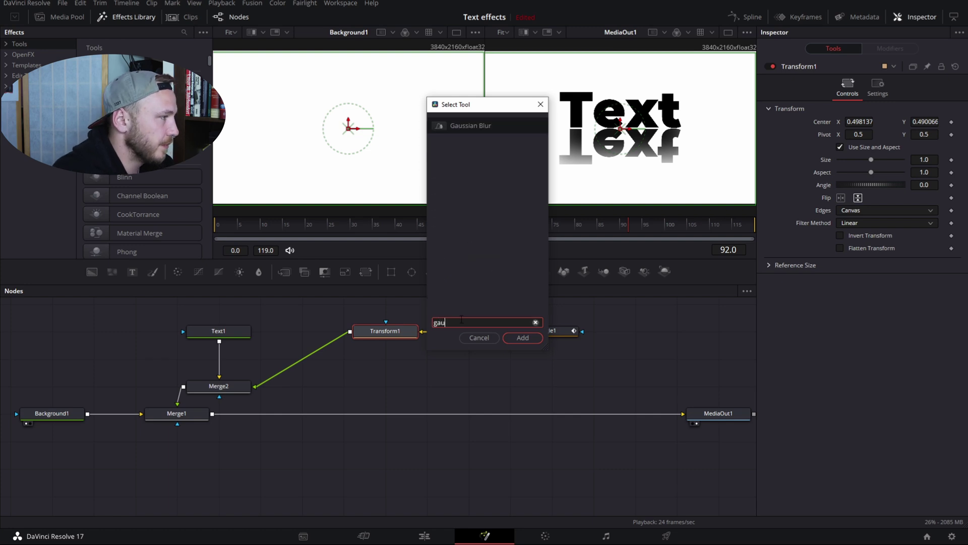
key(Down)
click(521, 338)
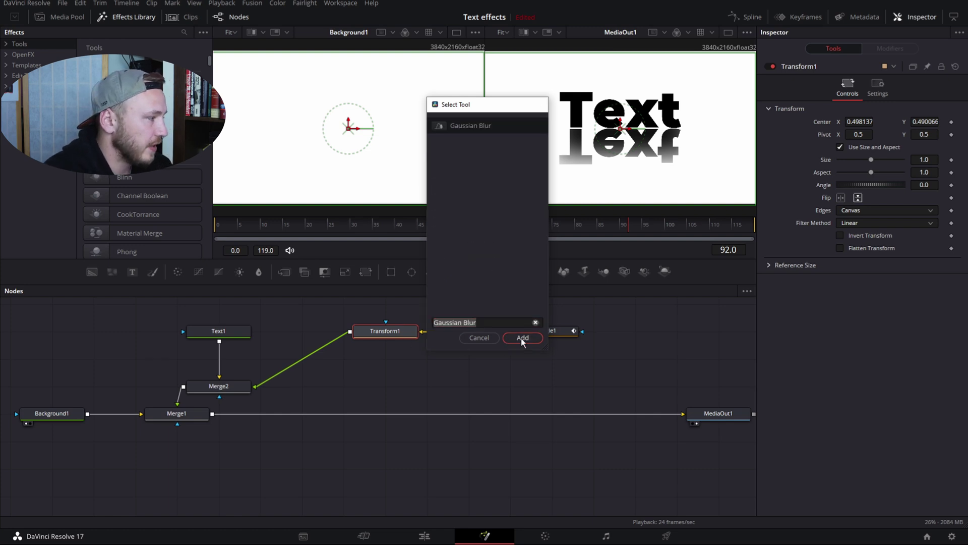
Shift the reflection nodes right and set GaussianBlur1's strength to about 0.47
drag(322, 320, 562, 359)
drag(314, 331, 355, 331)
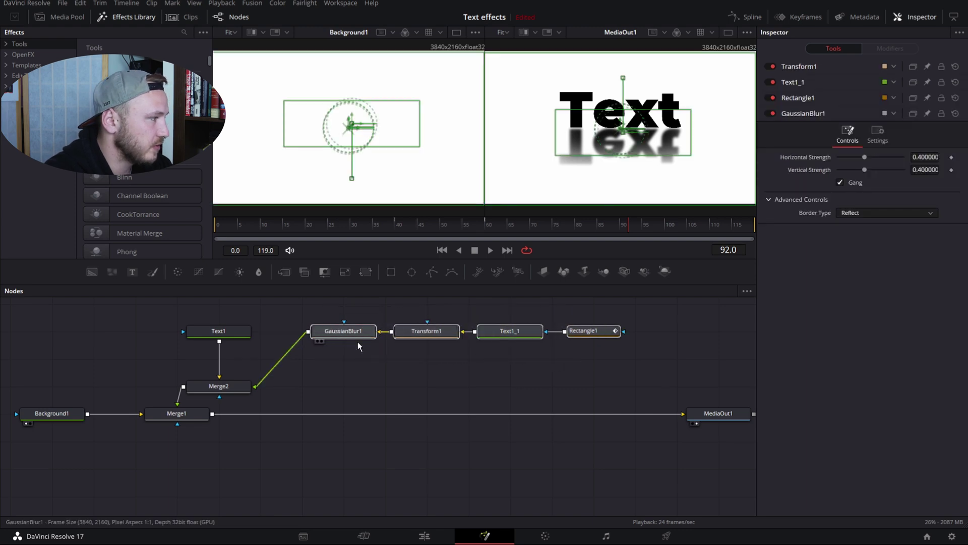
click(358, 338)
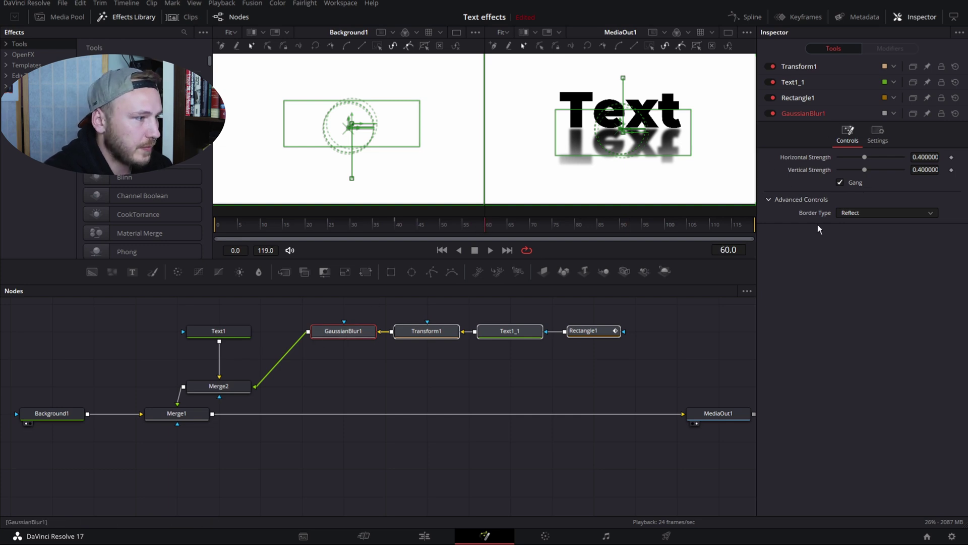
drag(866, 156, 869, 157)
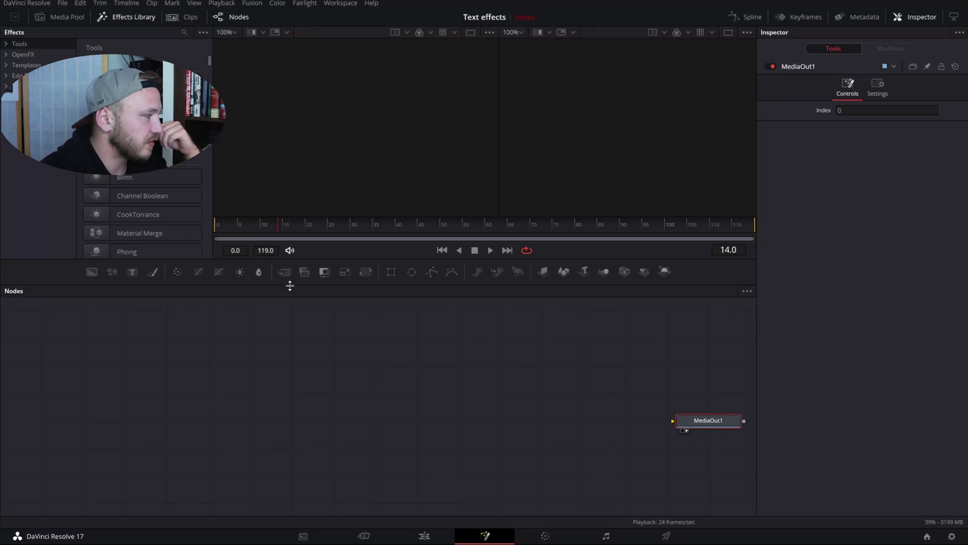
Feed a Background1 node into MediaOut1 and colour it magenta (Red 0.917647, Green 0, Blue 1.0)
drag(92, 272, 720, 429)
click(682, 421)
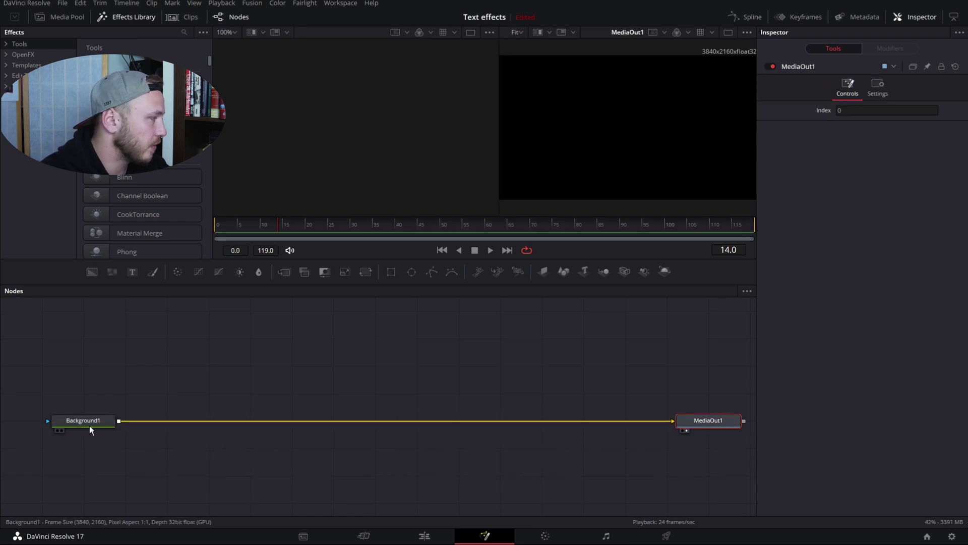
click(91, 425)
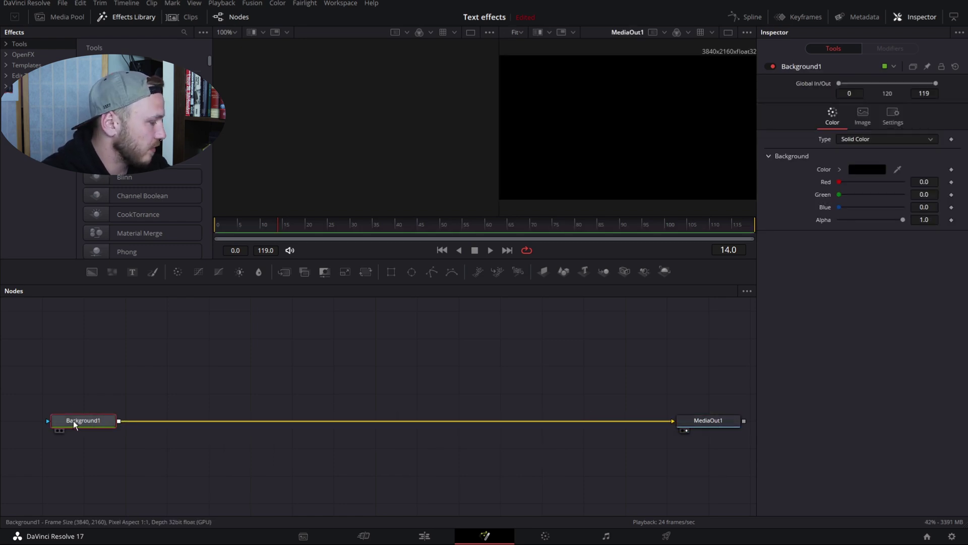
key(1)
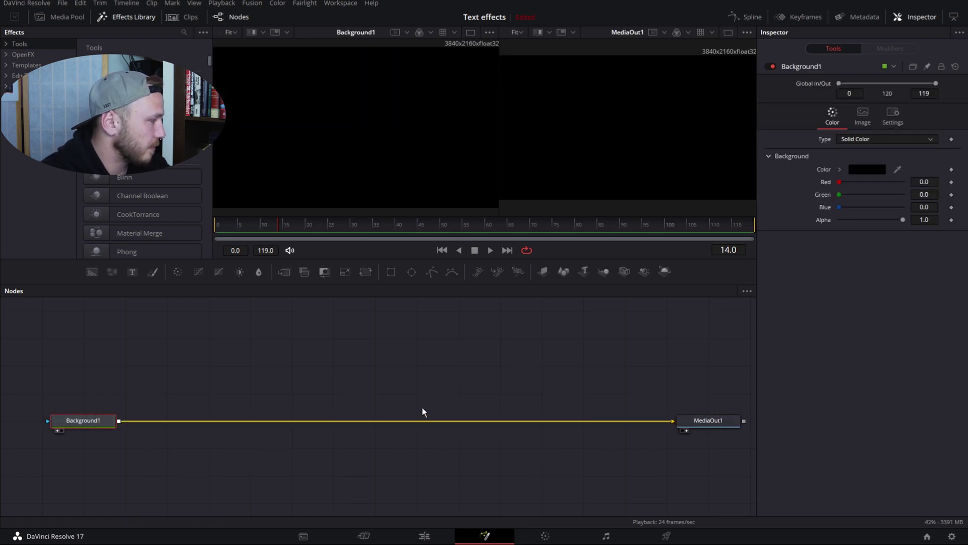
click(852, 169)
click(592, 364)
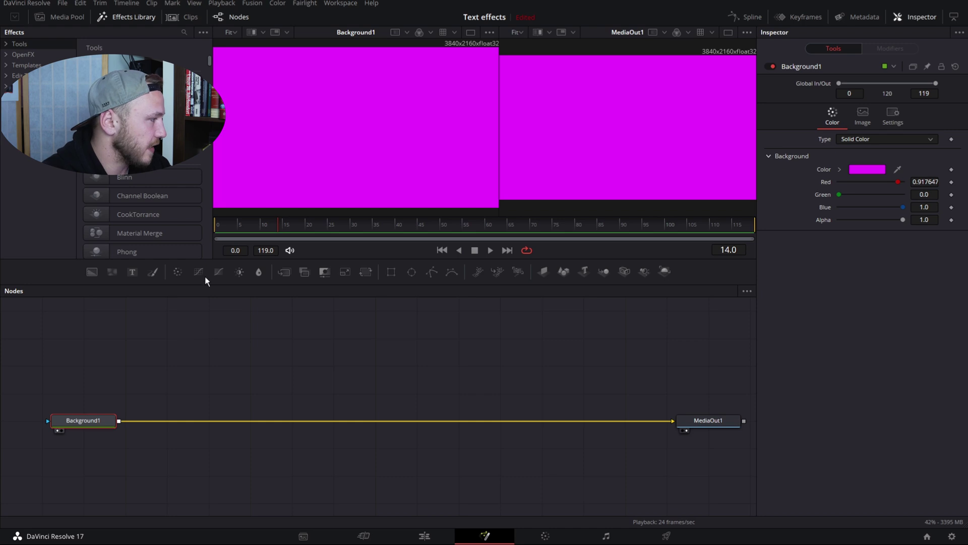
Add a Text1 node reading NEON in the Neon Lights Regular font
drag(295, 353, 253, 341)
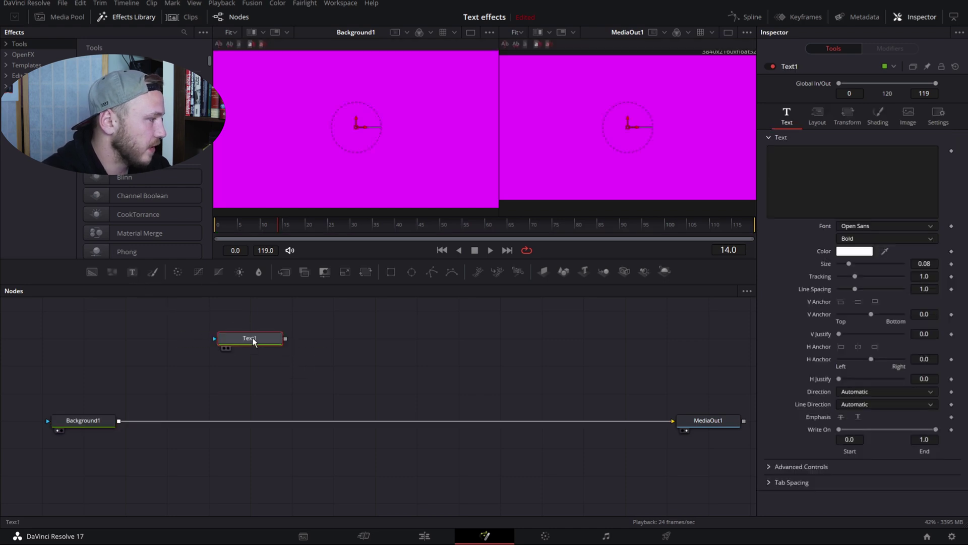
click(840, 182)
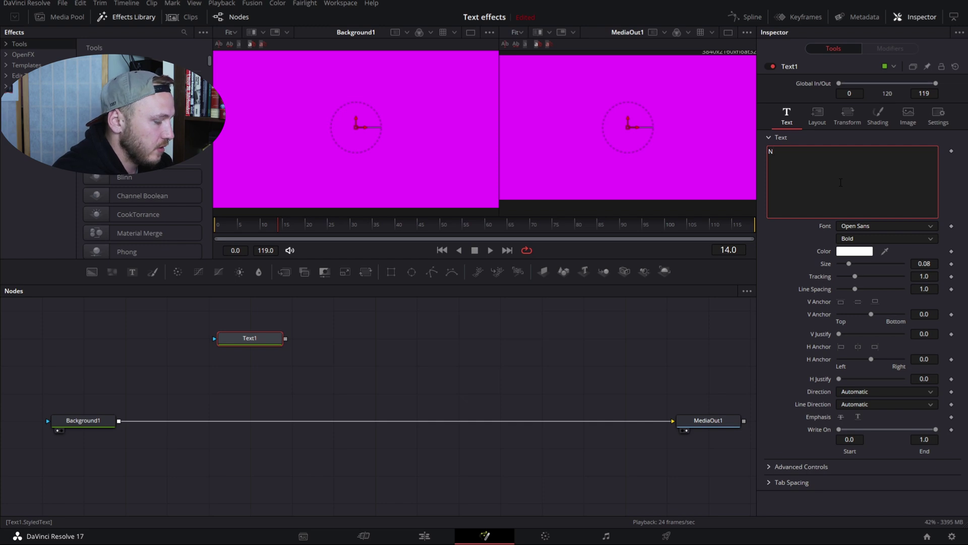
click(875, 226)
click(864, 239)
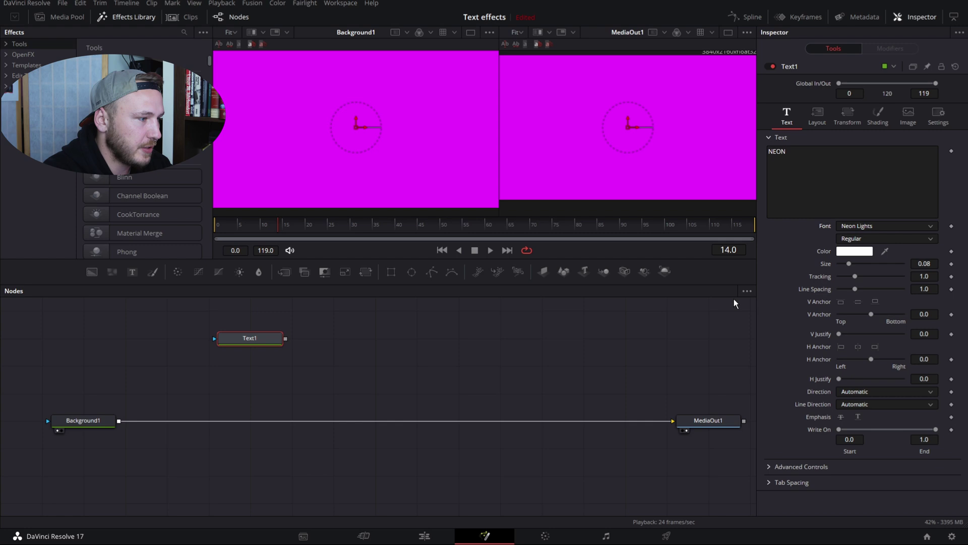
drag(257, 341, 298, 341)
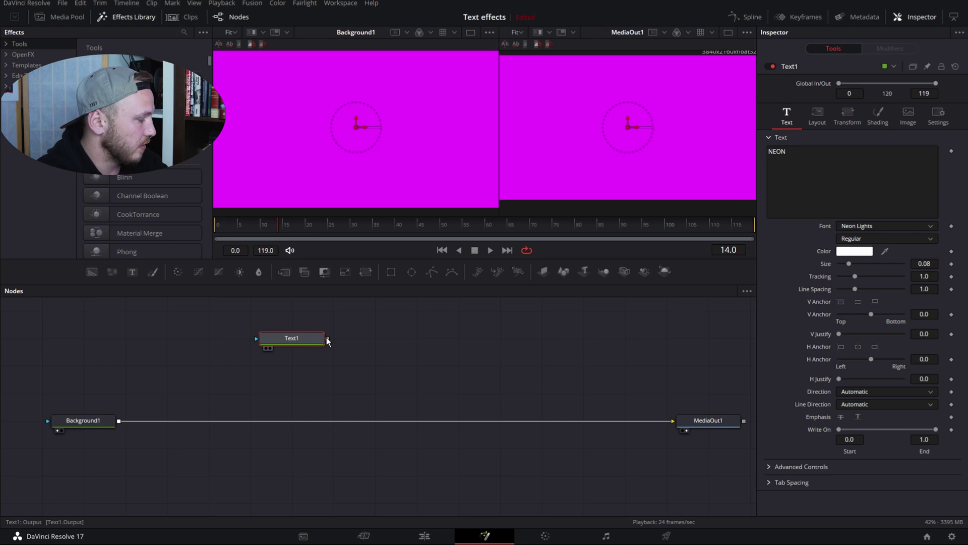
Paste two copies of the NEON text node, delete the extra Merge1, and arrange them
click(429, 345)
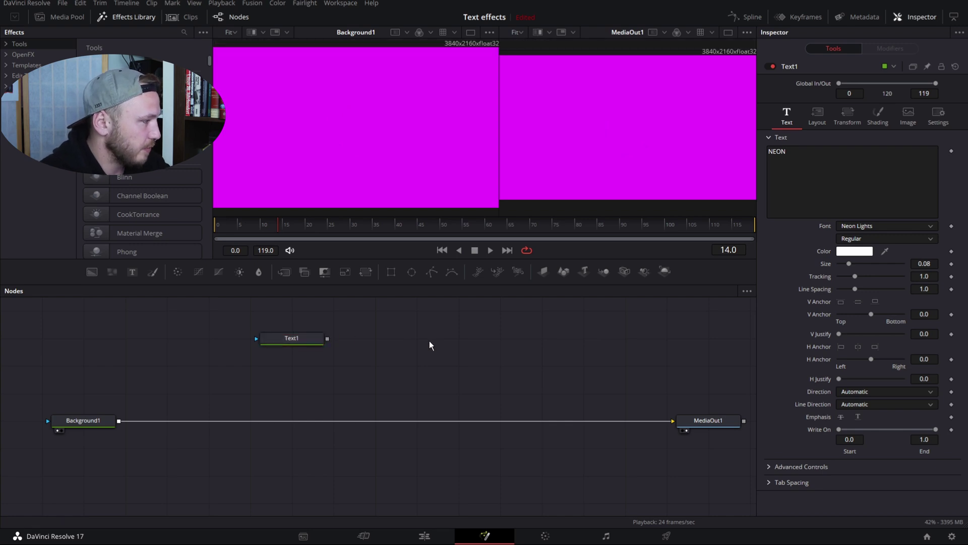
key(ctrl+v)
key(ctrl+v)
drag(451, 365, 452, 339)
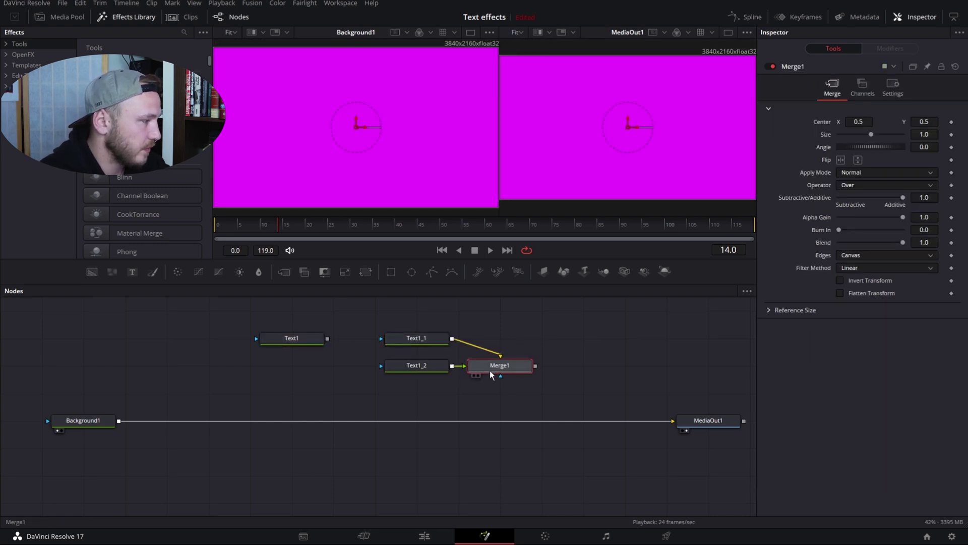
key(Delete)
drag(426, 368, 552, 340)
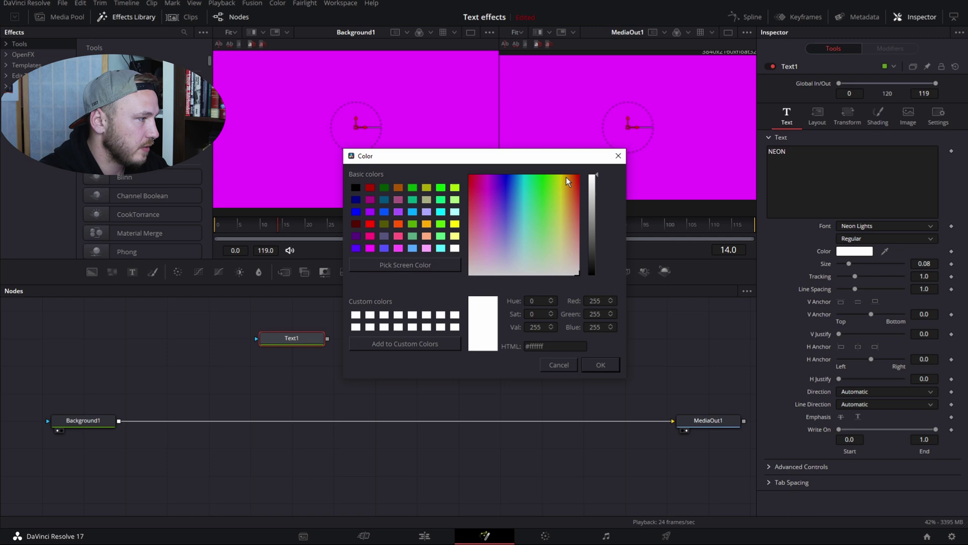
Colour Text1's NEON text bright yellow
click(560, 177)
mouse_move(561, 177)
mouse_down()
mouse_move(548, 175)
mouse_move(562, 174)
mouse_up()
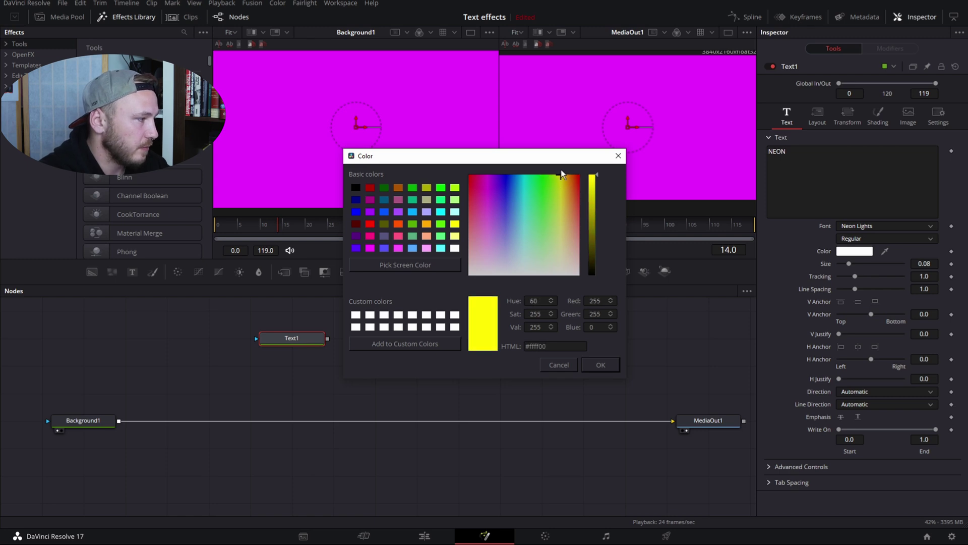
click(601, 365)
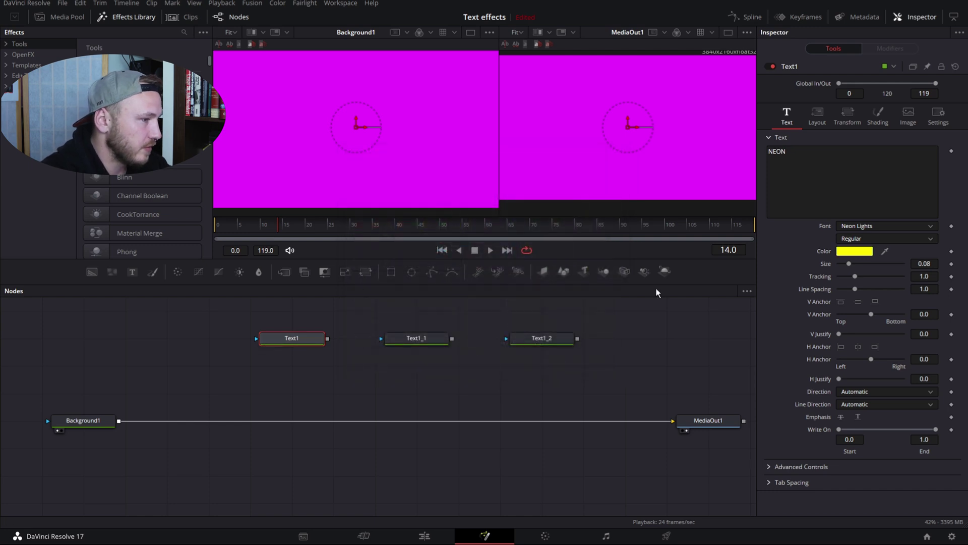
click(275, 346)
click(600, 365)
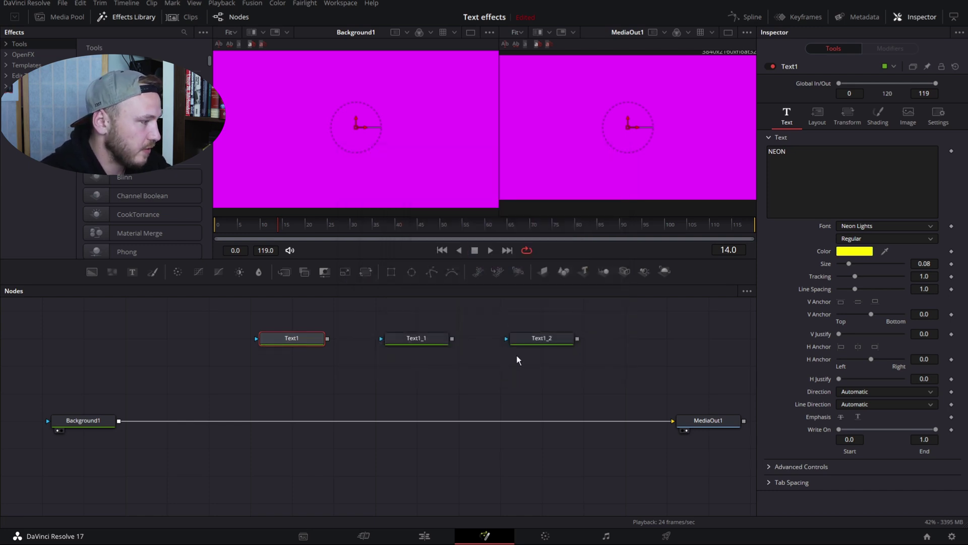
Set Text1_1's colour to pure yellow, hex #ffff00
click(424, 340)
click(854, 251)
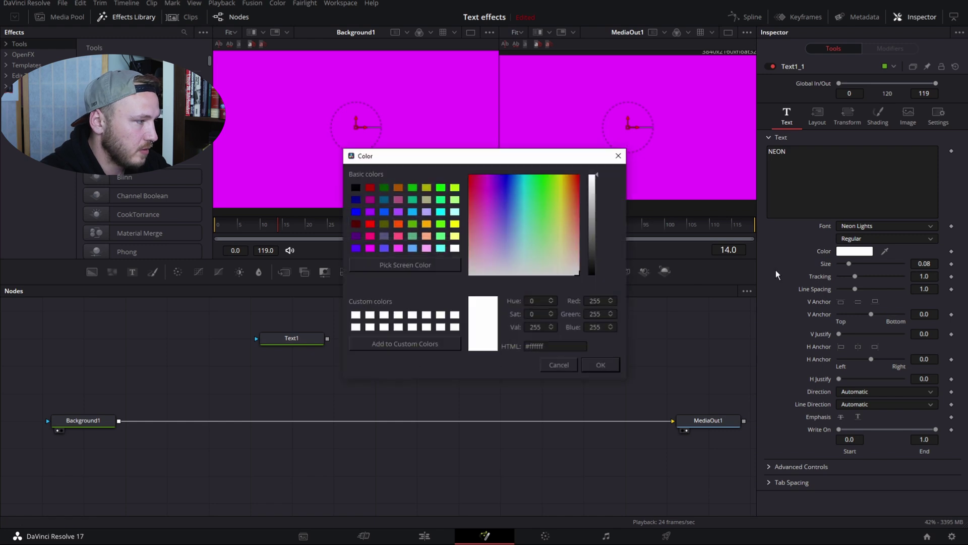
drag(526, 345, 546, 345)
text(#ffff00)
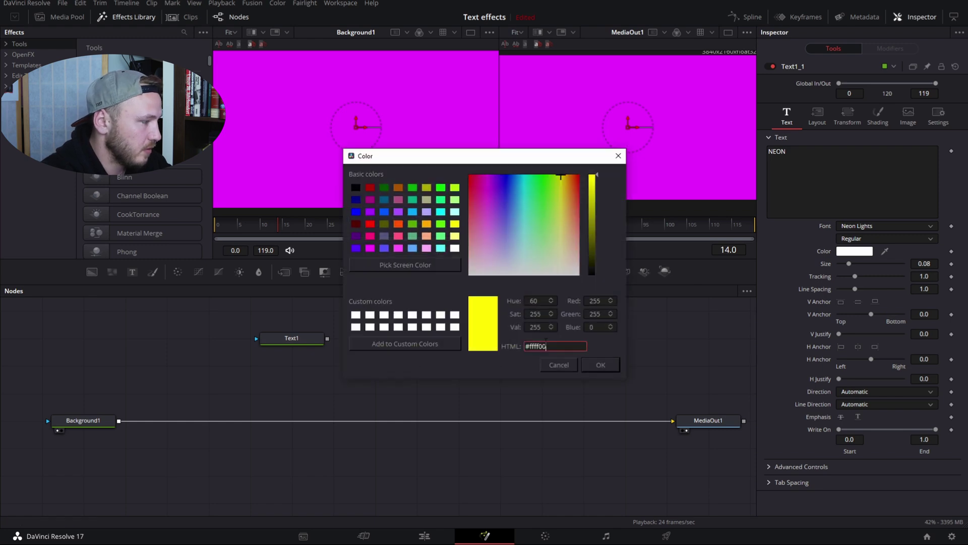
click(606, 368)
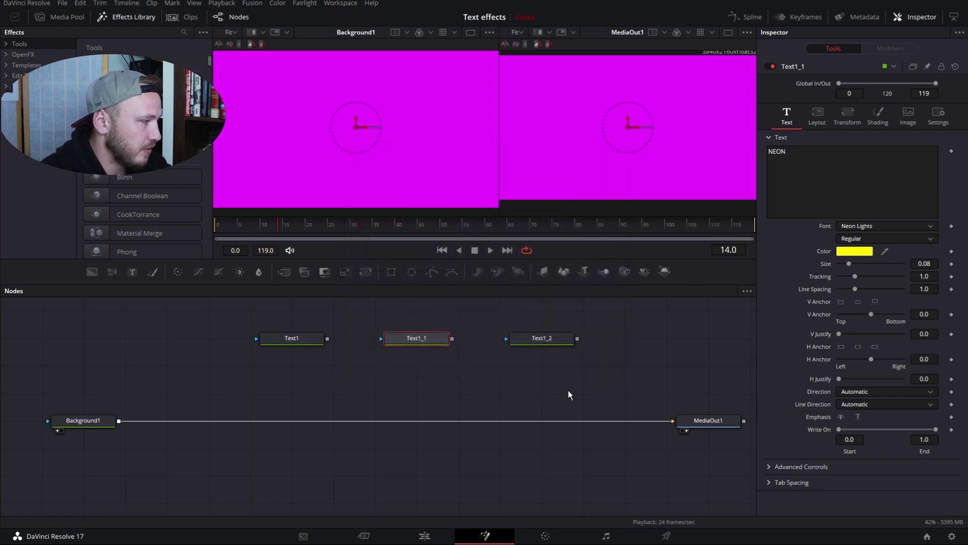
Colour Text1_2 dark olive (#555d00) and move it under Text1_1
click(535, 339)
click(842, 249)
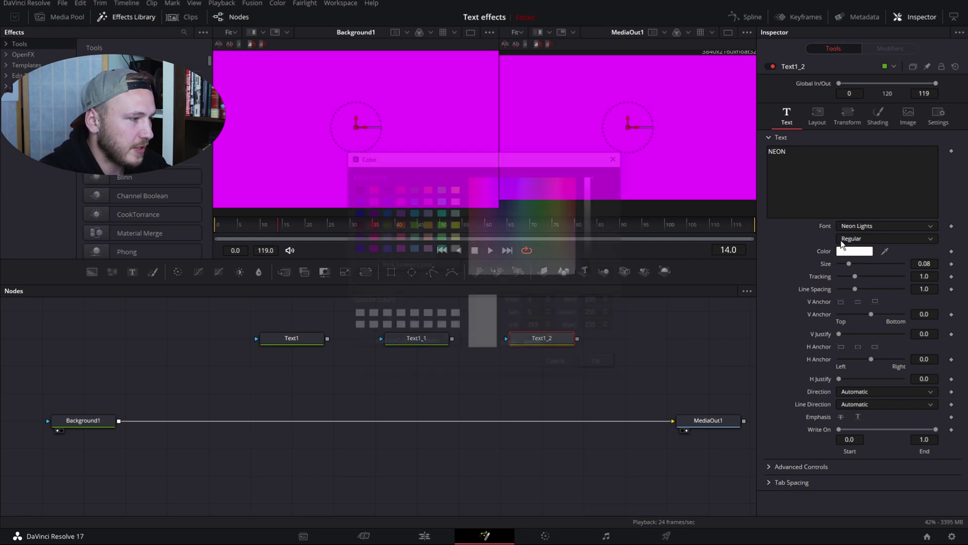
click(561, 178)
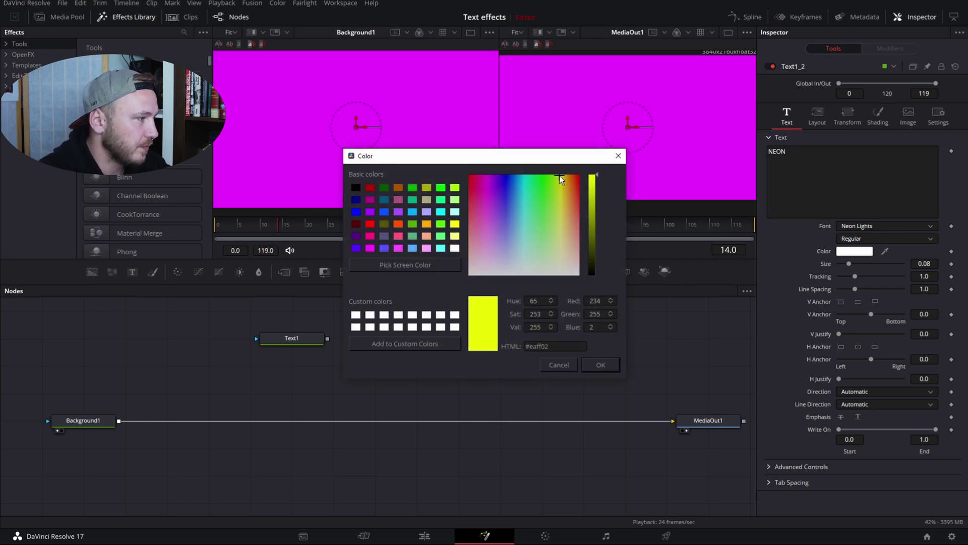
drag(597, 180, 594, 243)
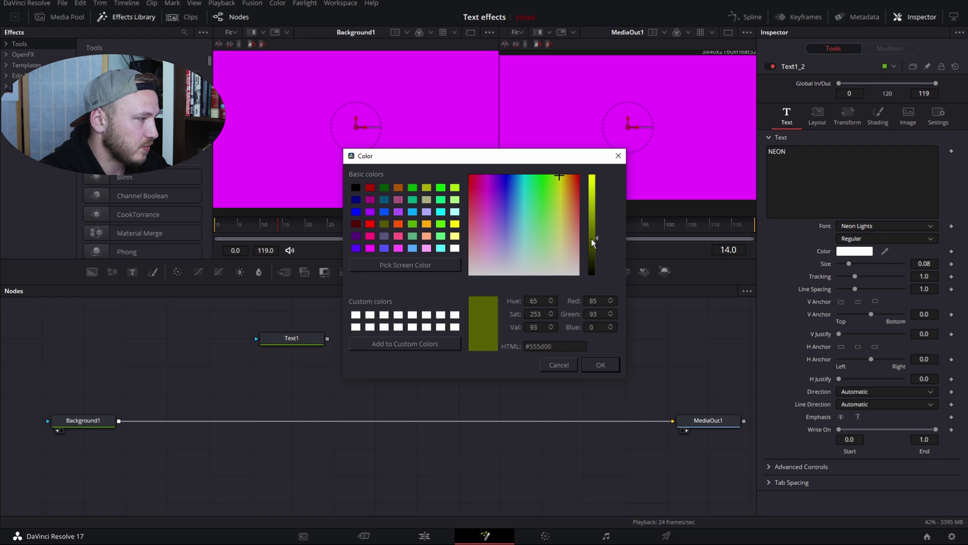
click(603, 367)
drag(544, 338, 173, 382)
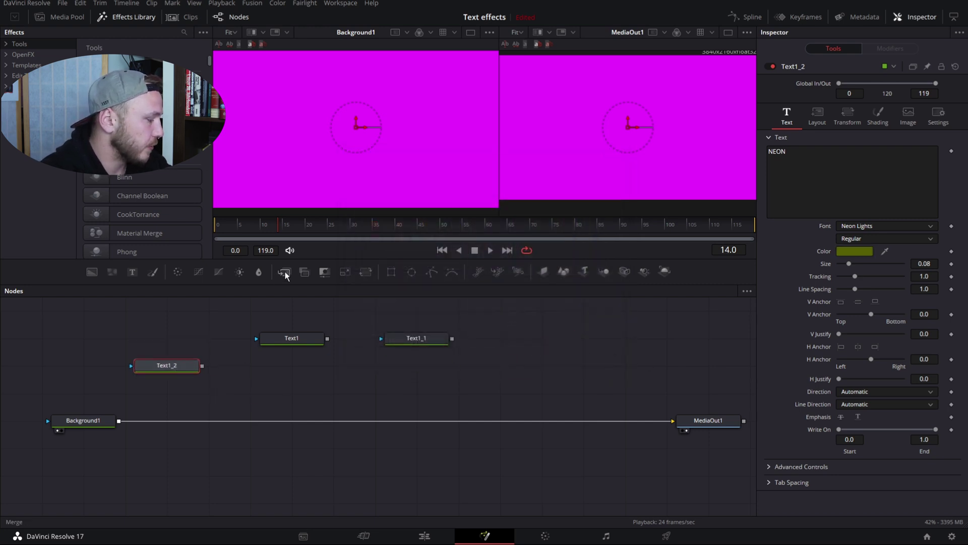
Insert Merge1 between Background1 and MediaOut1, layer Text1_2 over it, and set its size to 0.1
drag(286, 273, 171, 421)
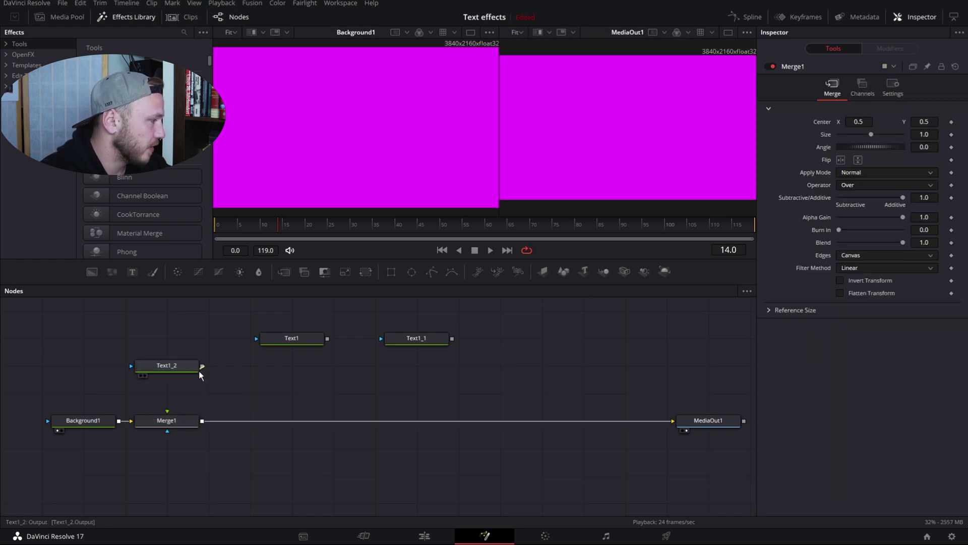
drag(202, 365, 172, 418)
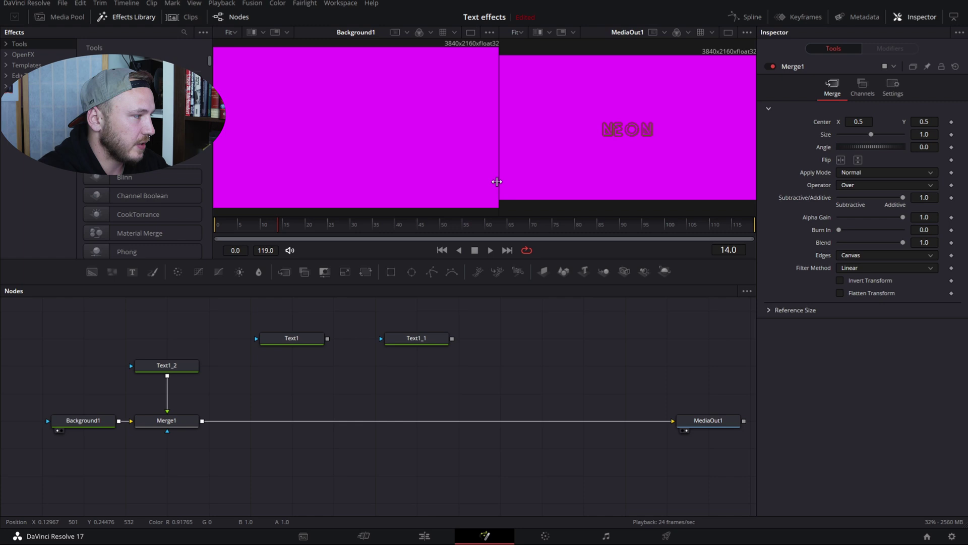
click(160, 362)
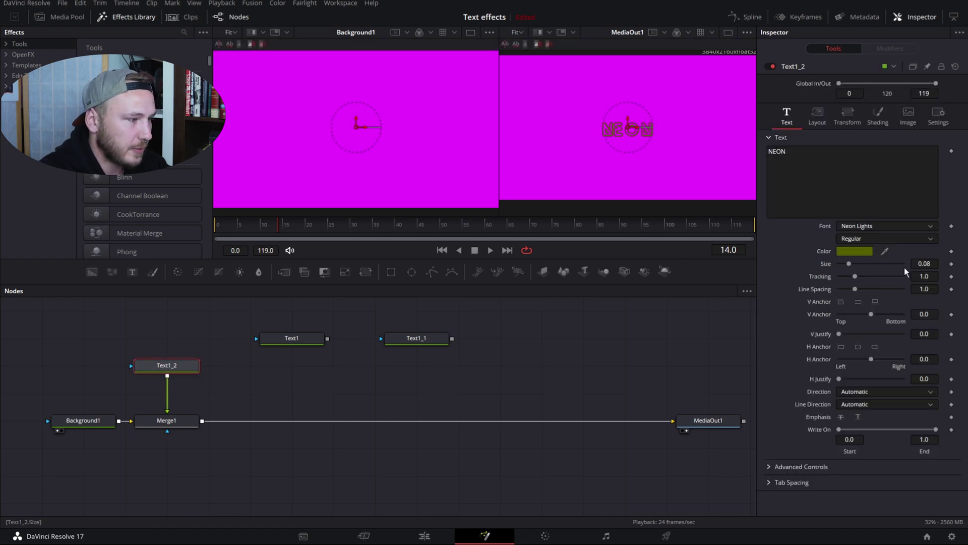
drag(848, 262, 852, 263)
click(924, 264)
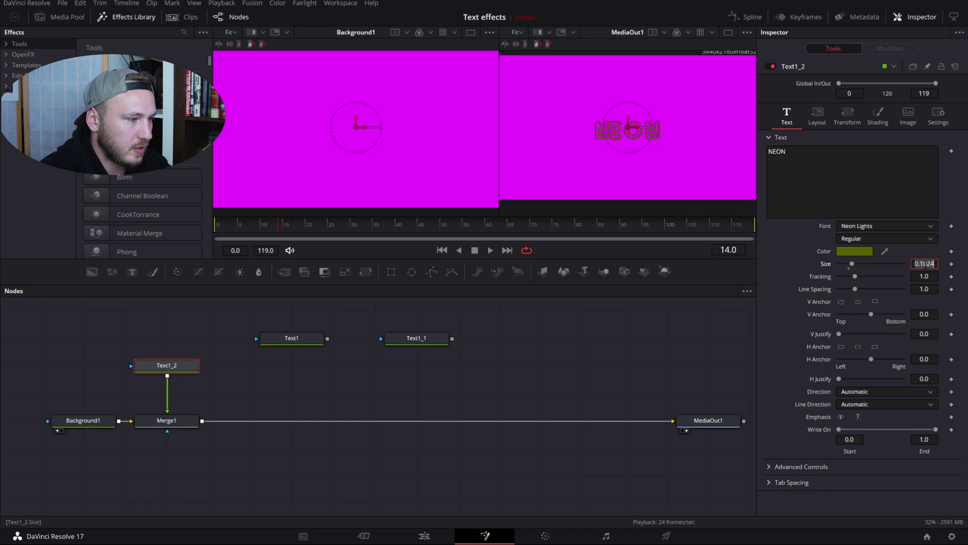
text(0.1)
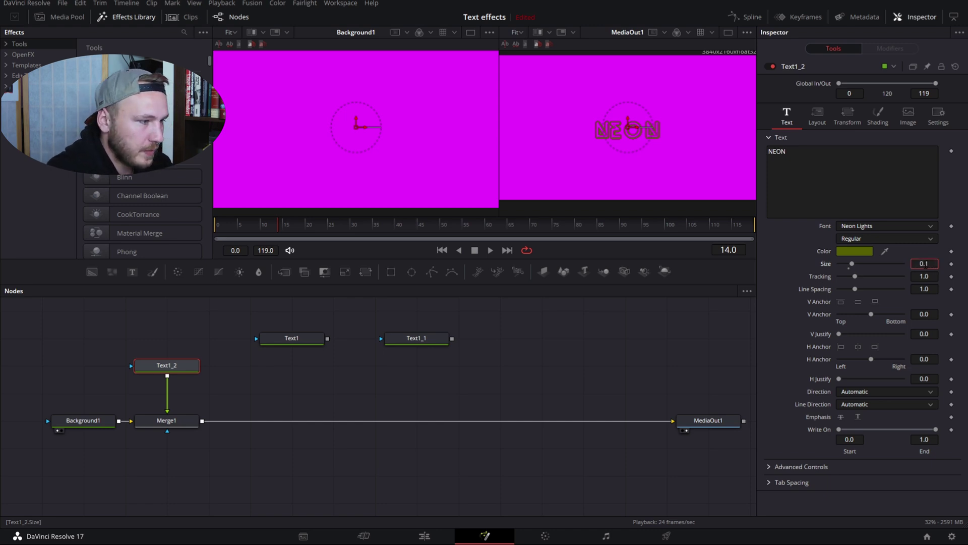
key(Return)
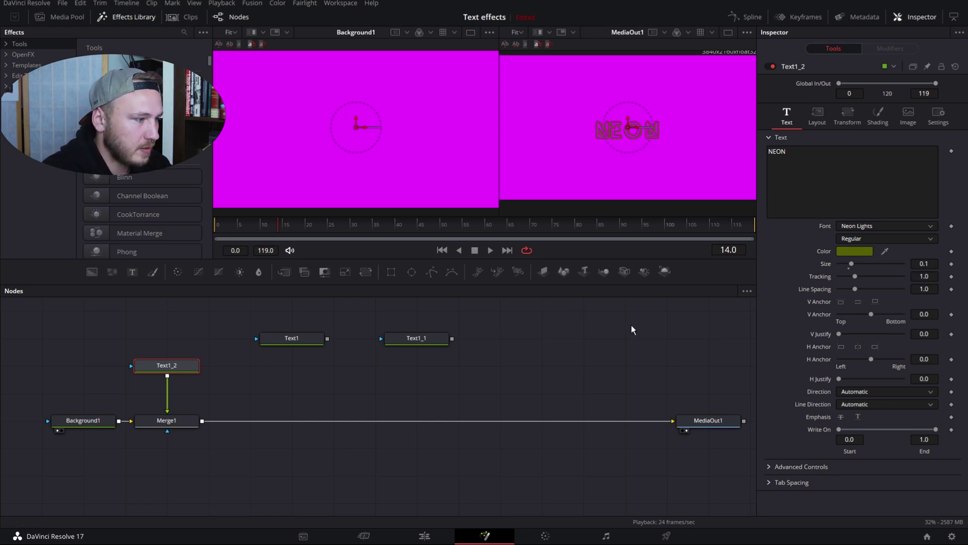
Set Text1 and Text1_1 to size 0.1 and move Text1 lower in the graph
click(297, 346)
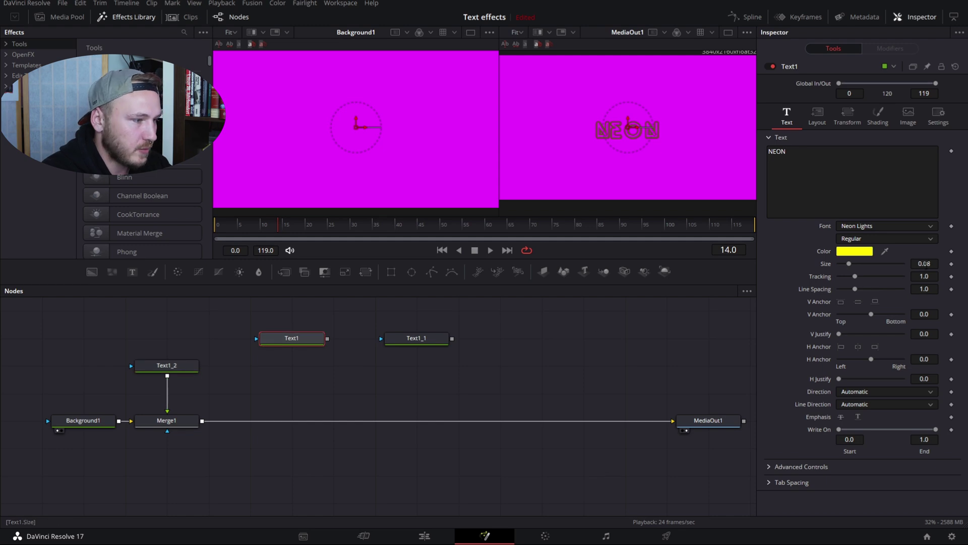
click(924, 263)
text(0)
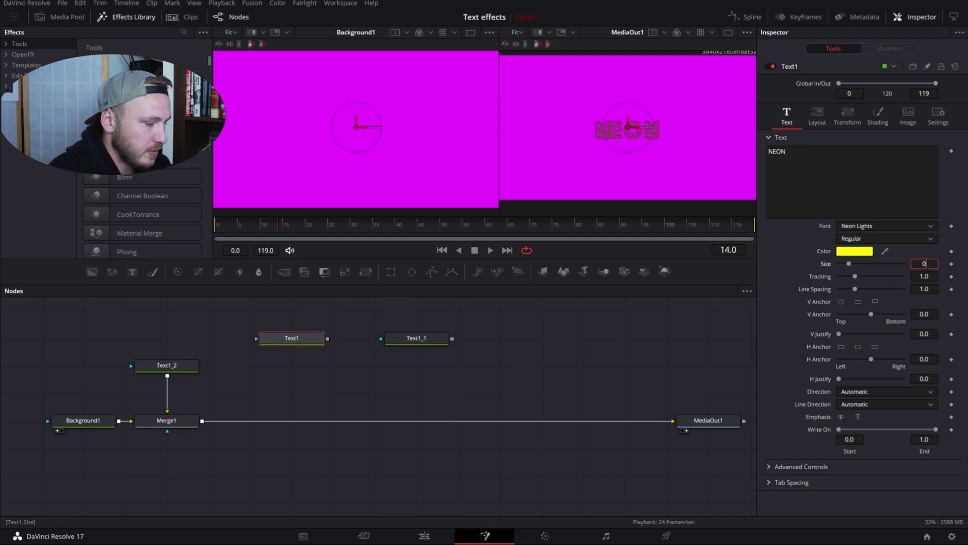
text(.1)
key(Tab)
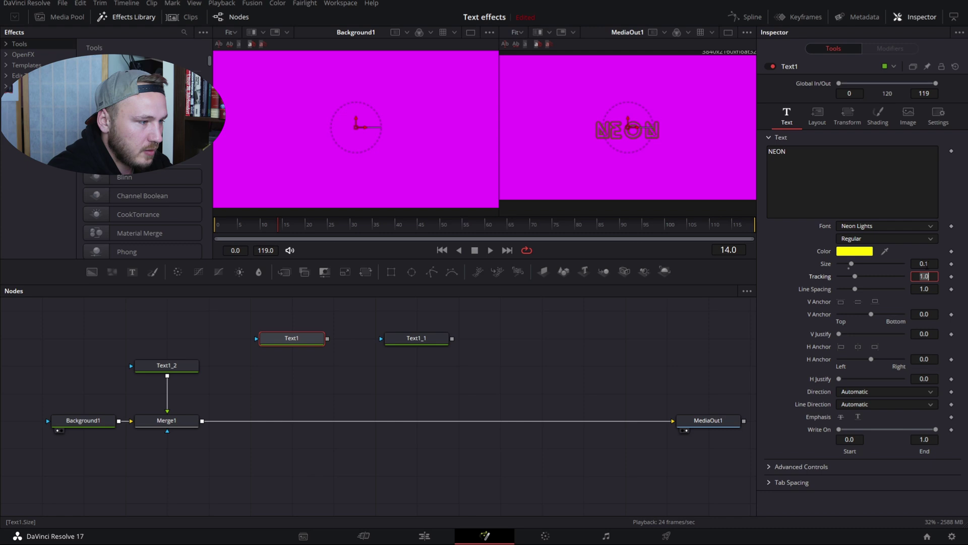
click(412, 348)
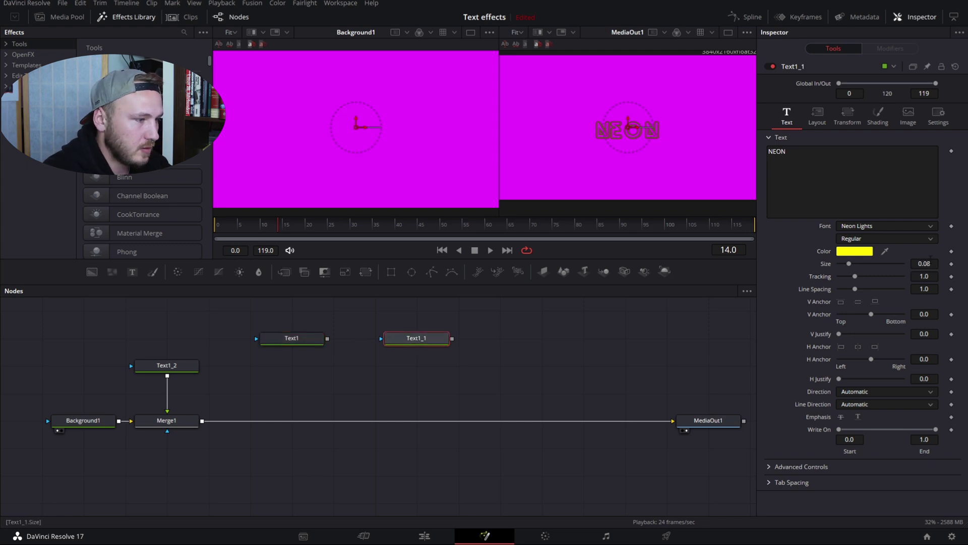
click(923, 263)
text(0.1)
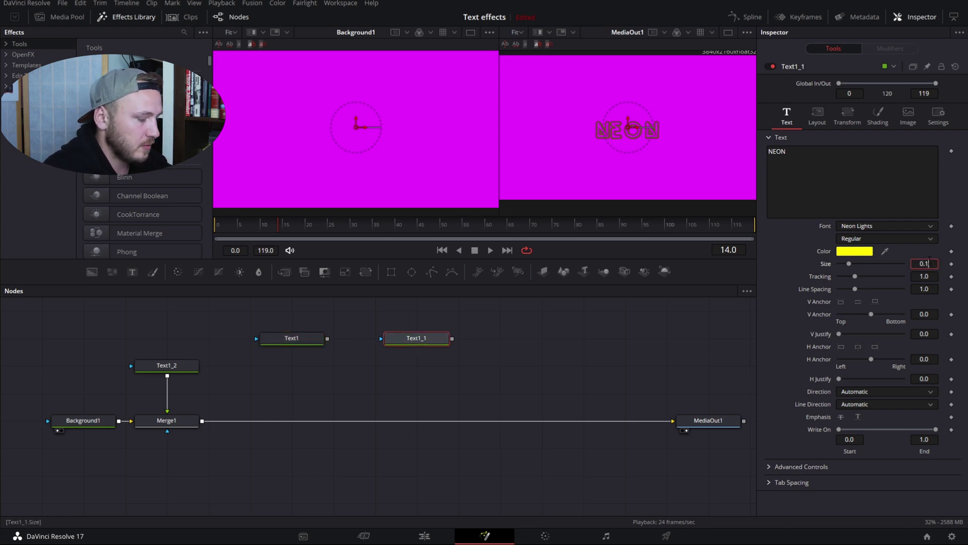
key(Return)
drag(299, 337, 302, 362)
click(301, 362)
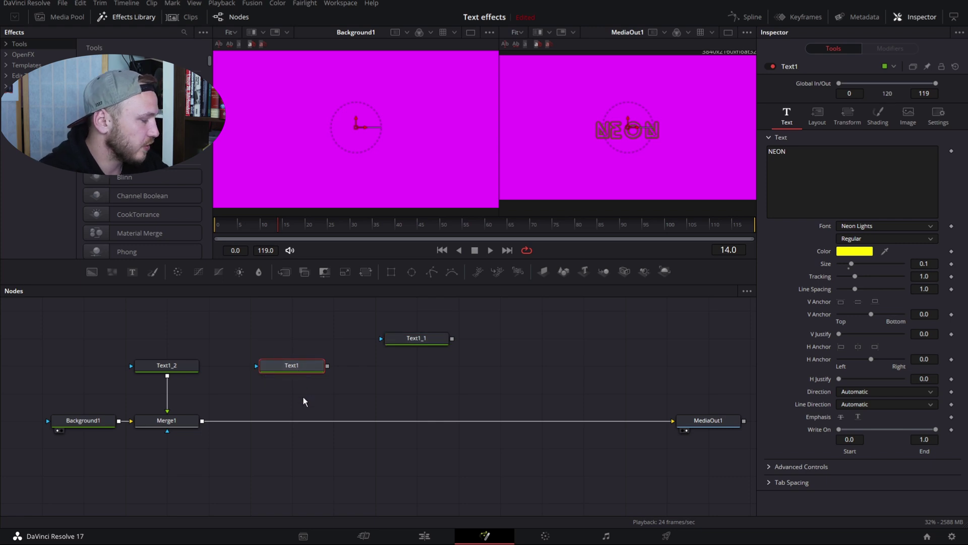
Add a Soft Glow after Text1 and place SoftGlow1 beneath it
key(shift+space)
text(Gaussian Blur)
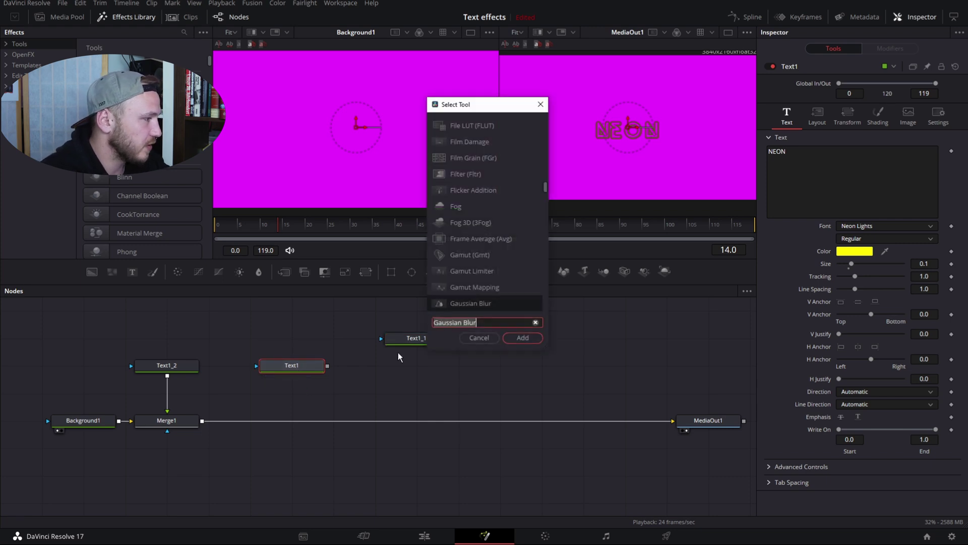
click(536, 322)
text(soft)
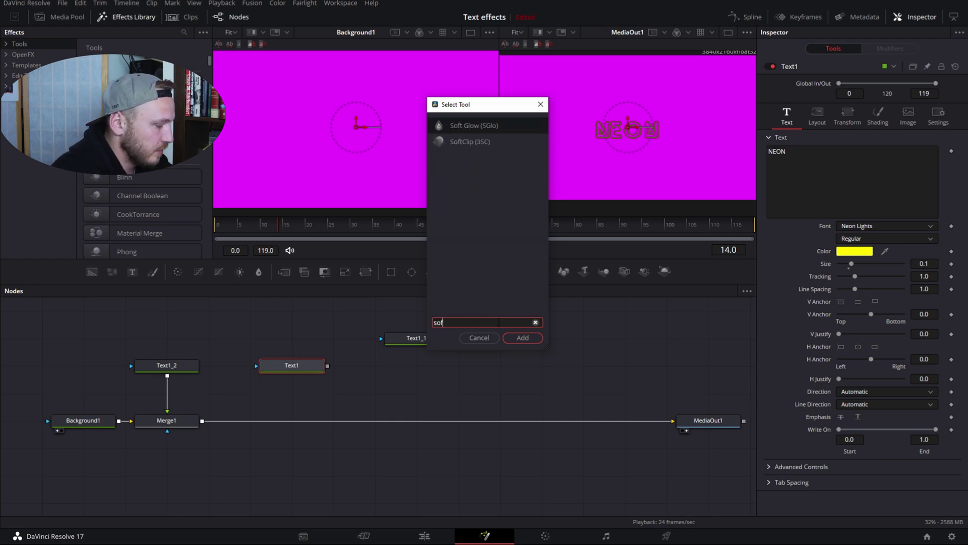
click(481, 125)
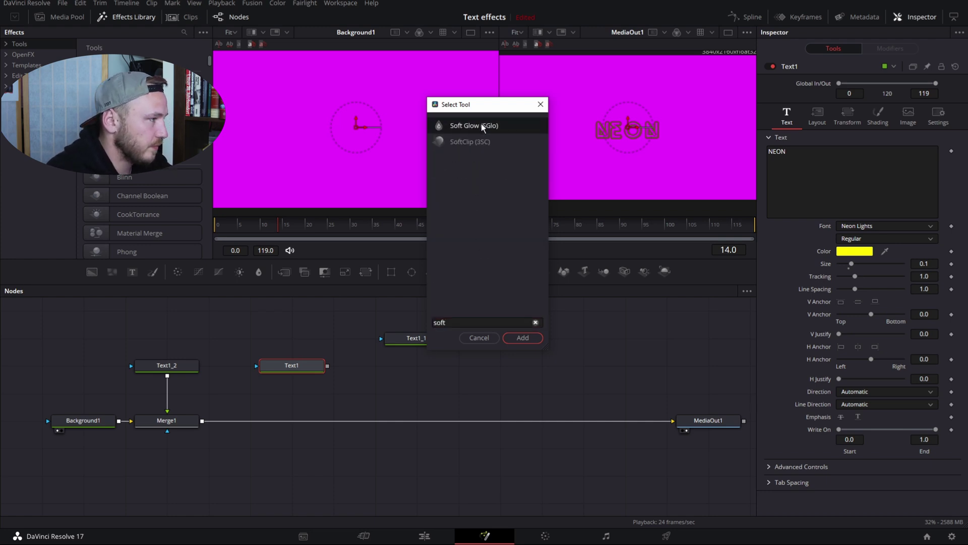
click(532, 341)
drag(305, 373, 305, 346)
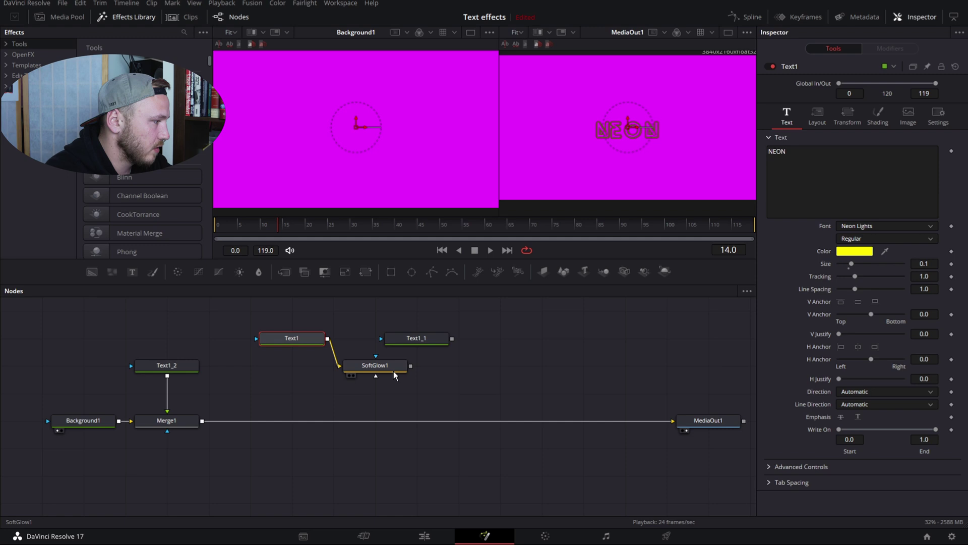
drag(393, 370, 307, 367)
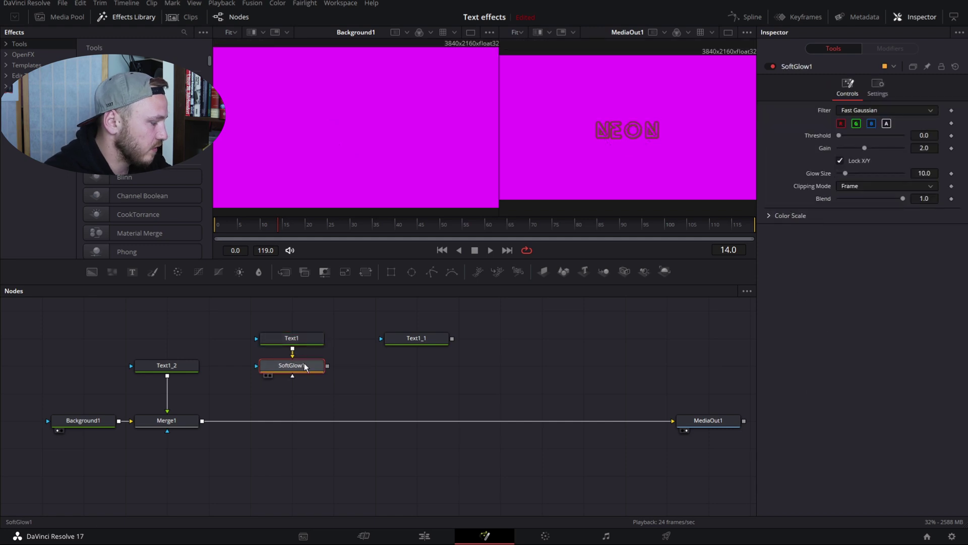
Add a Glow after SoftGlow1 and line up the neon chain with Text1_1
key(shift+space)
key(BackSpace)
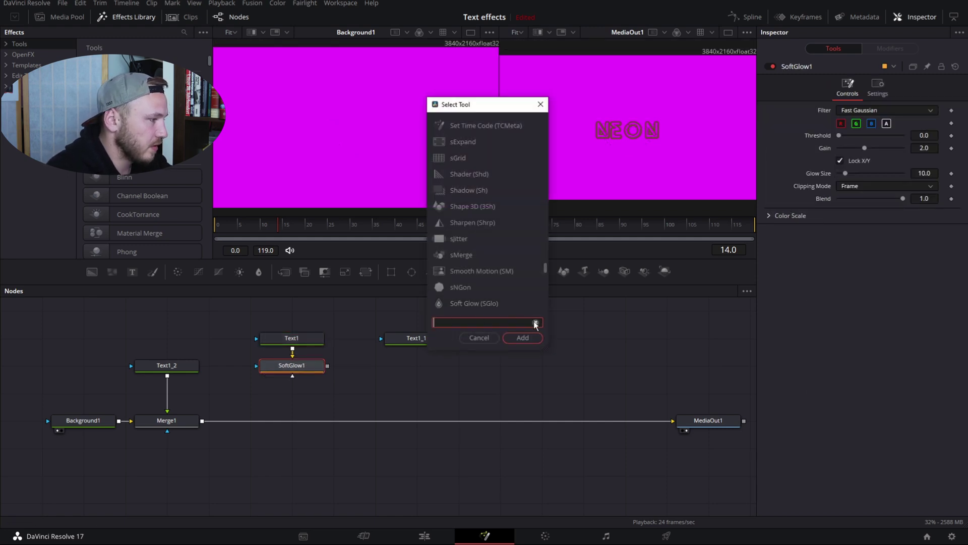
text(Glow)
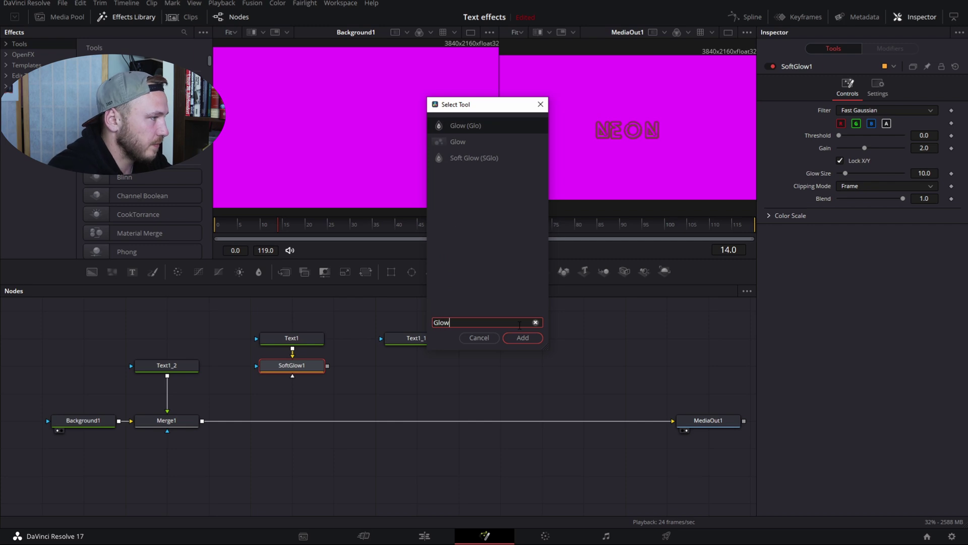
click(522, 338)
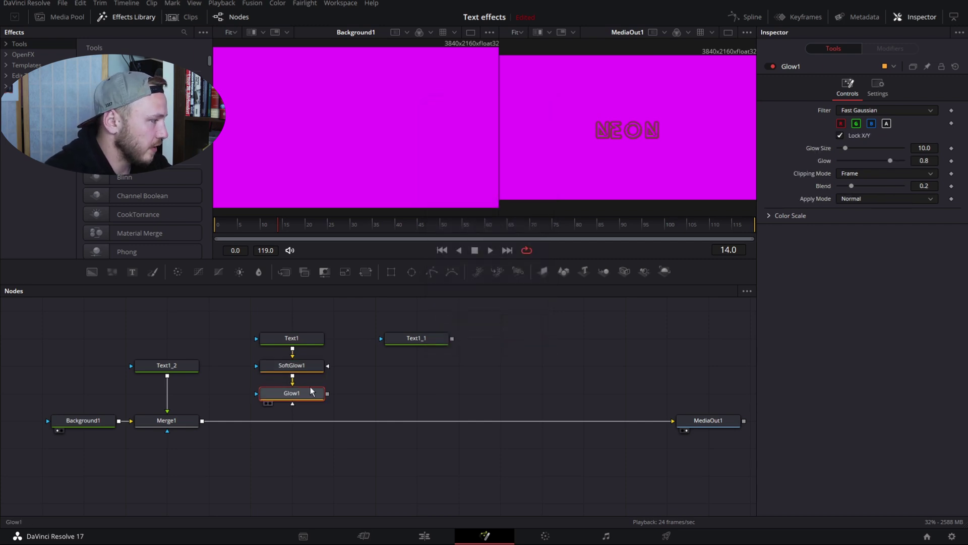
drag(282, 319, 316, 407)
drag(290, 337, 291, 309)
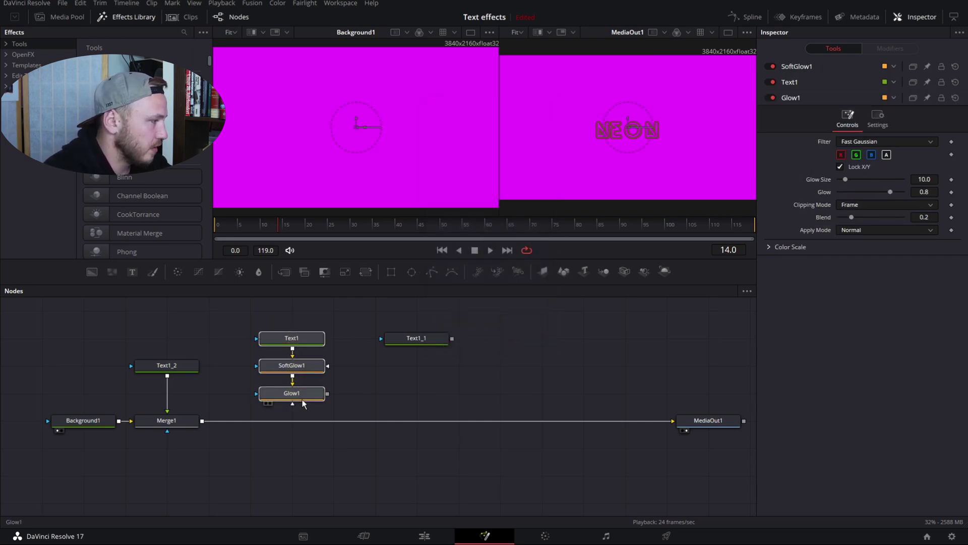
click(199, 310)
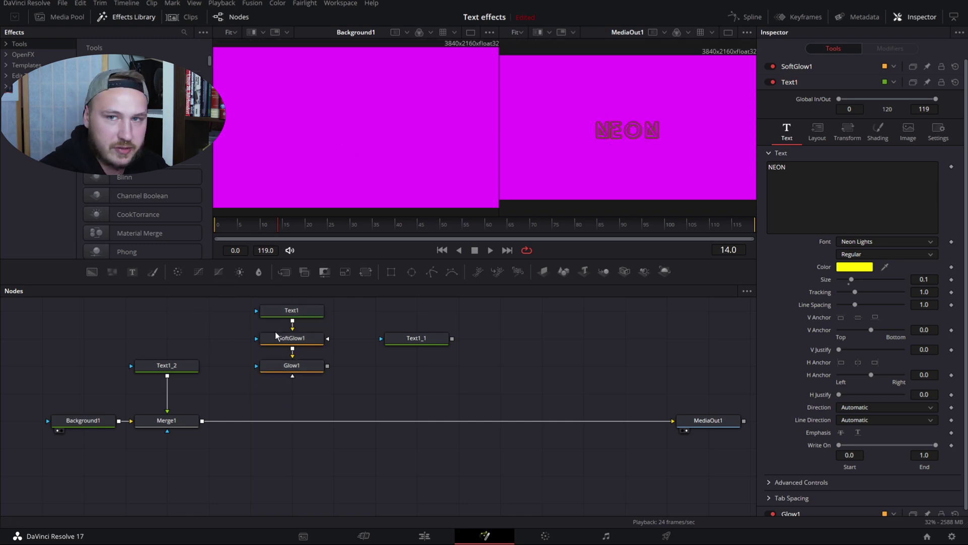
drag(418, 338, 415, 307)
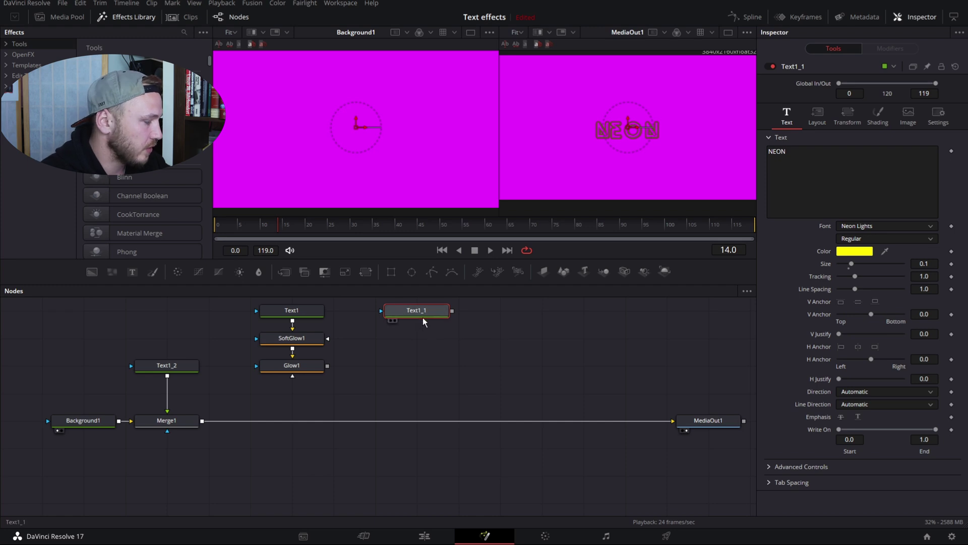
Add a Box Blur after Text1_1, aligned beneath it
key(shift+space)
text(Glow)
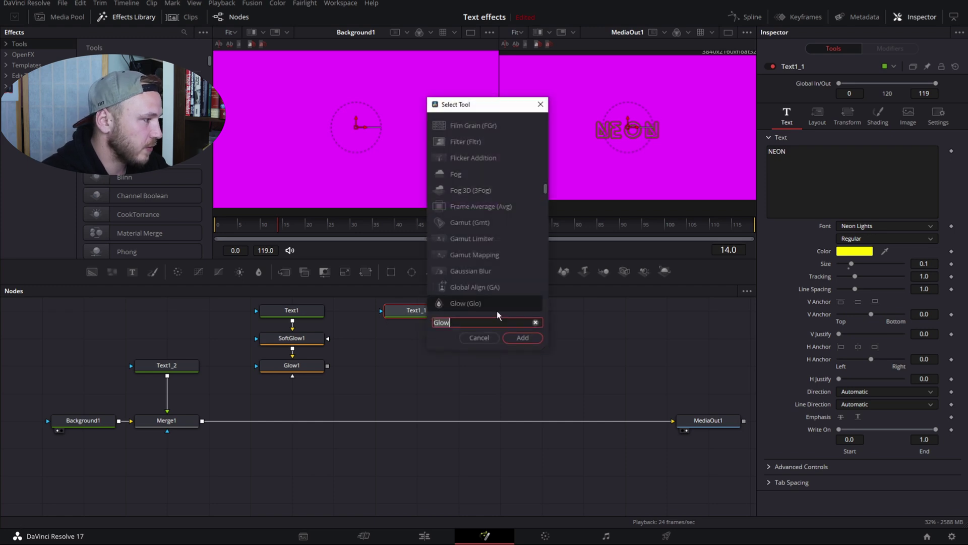
click(536, 323)
text(box)
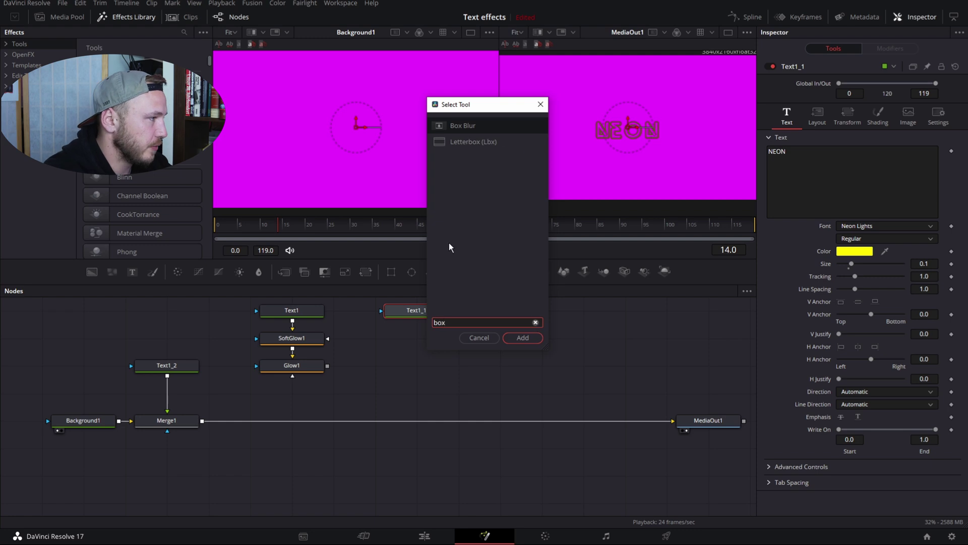
click(477, 126)
click(519, 335)
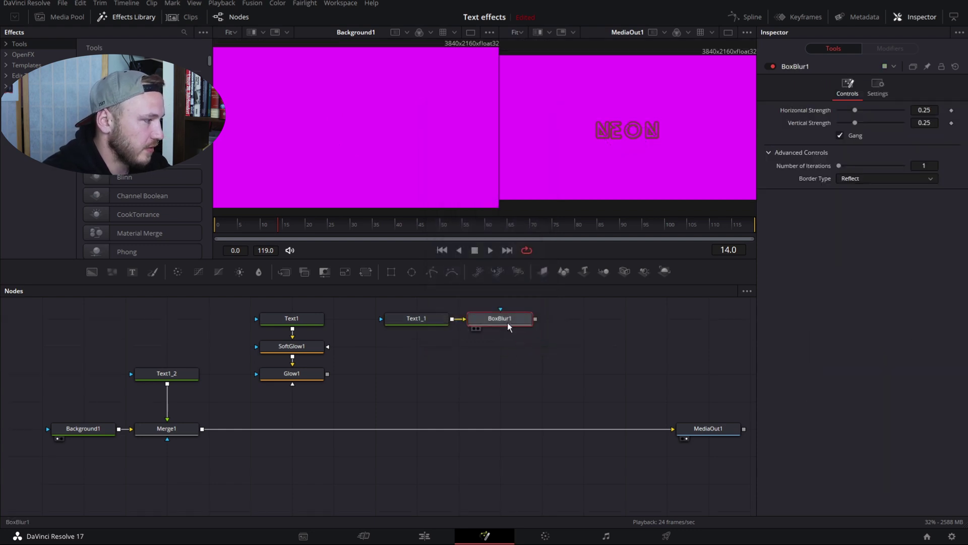
drag(446, 340, 404, 340)
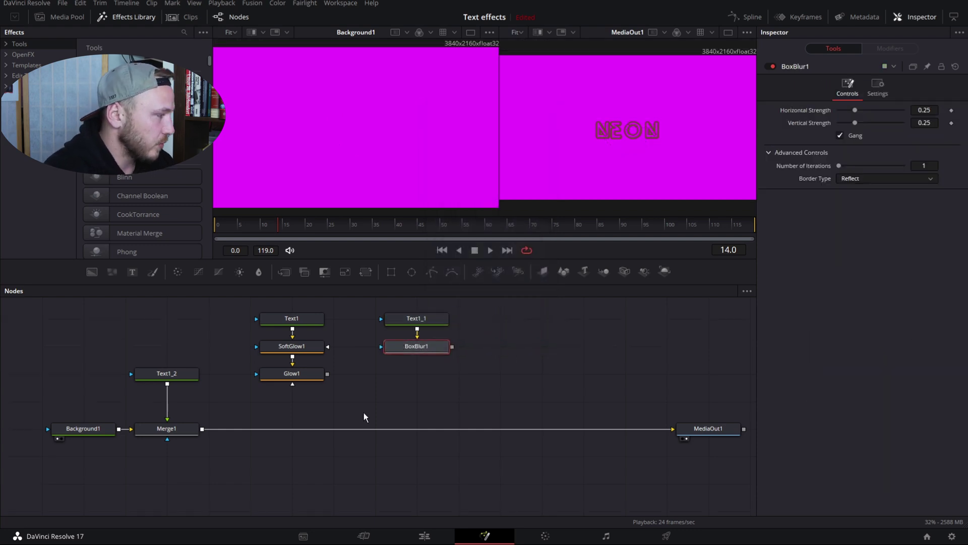
Raise SoftGlow1's gain and size and lower its blend to 0.803
click(306, 352)
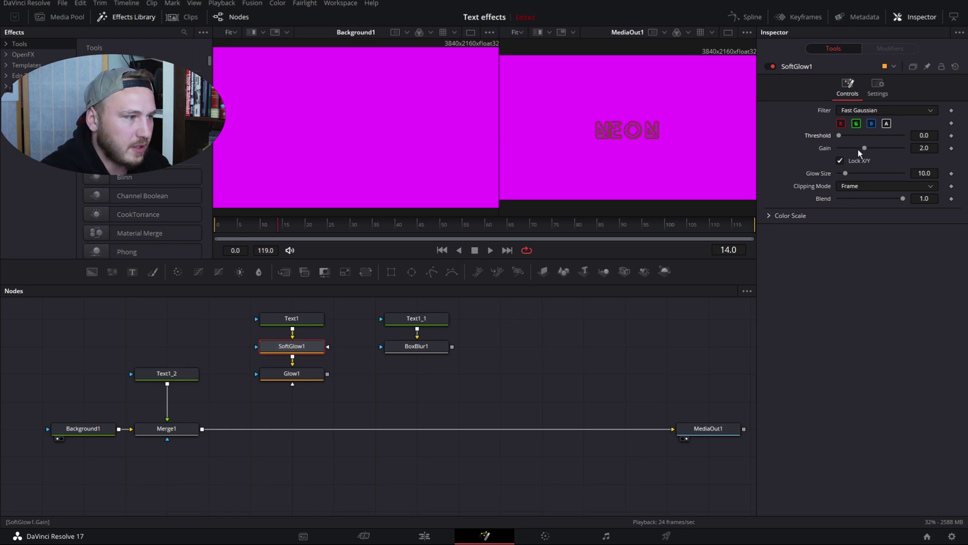
drag(865, 148, 874, 150)
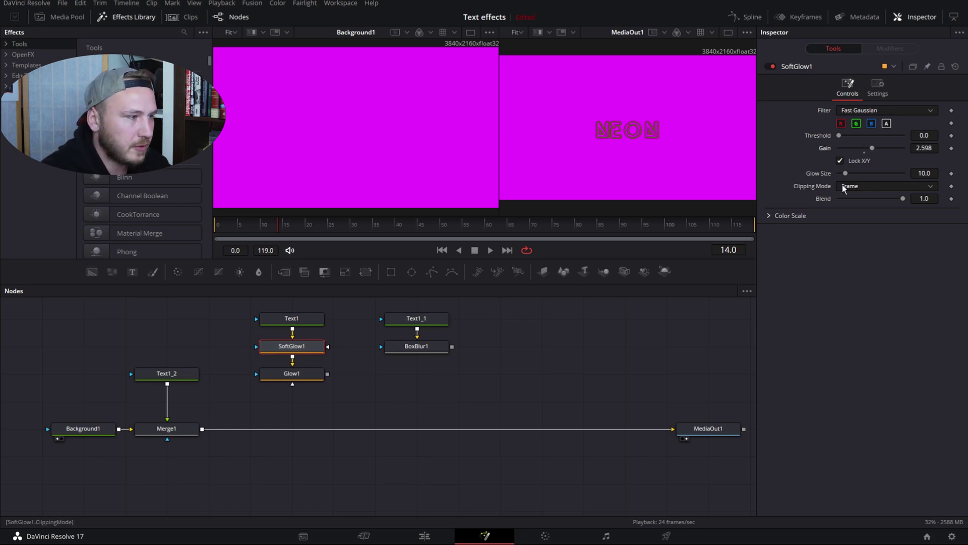
drag(844, 174, 876, 174)
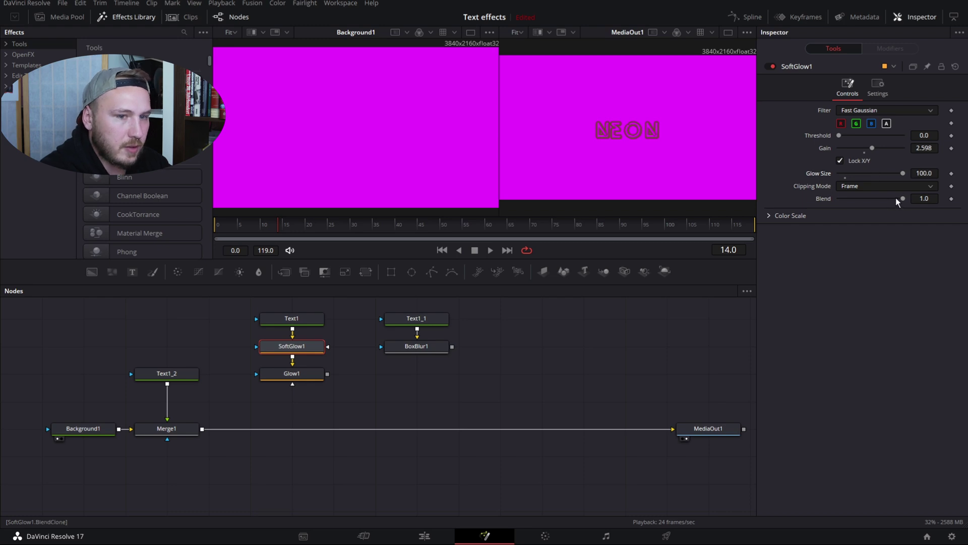
drag(903, 199, 889, 198)
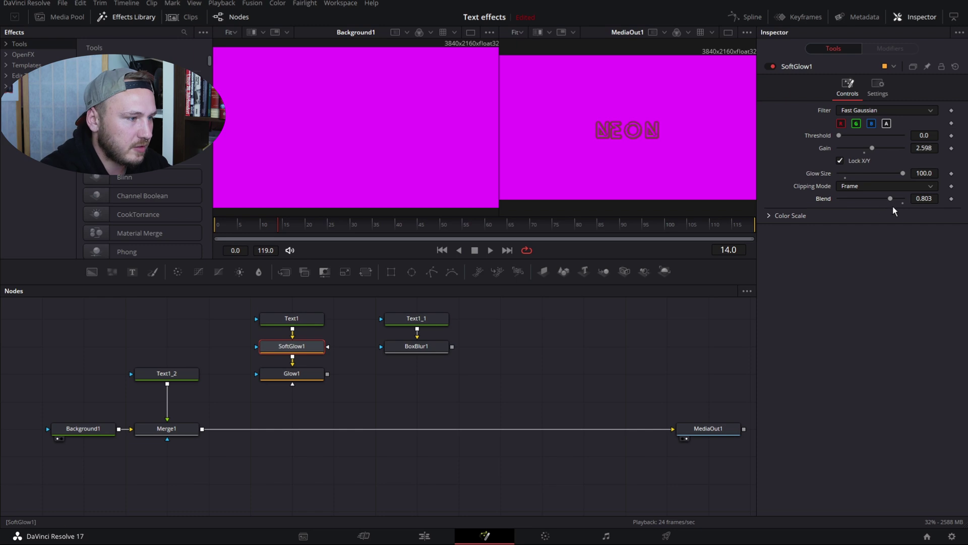
Set Glow1's Apply Mode to Threshold with High at 0.75
click(291, 376)
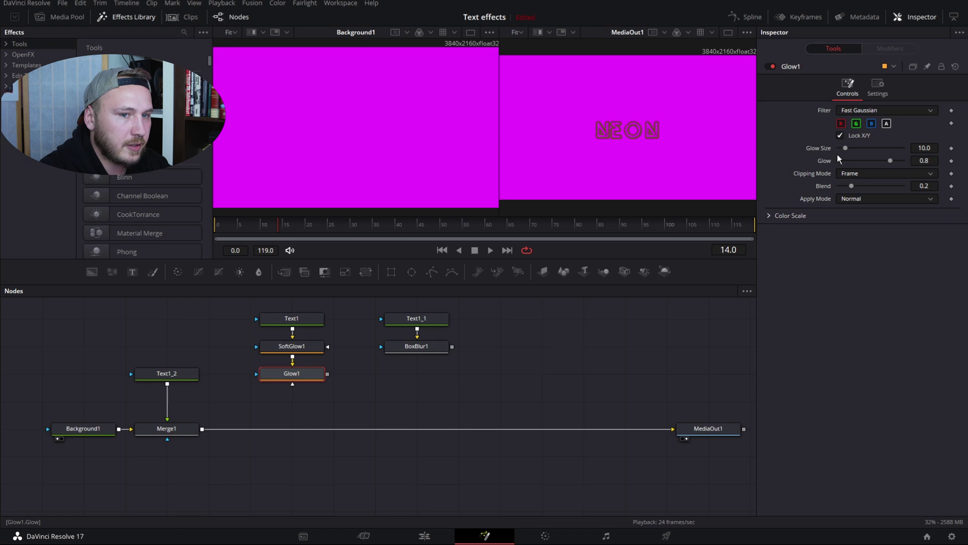
click(842, 198)
click(860, 234)
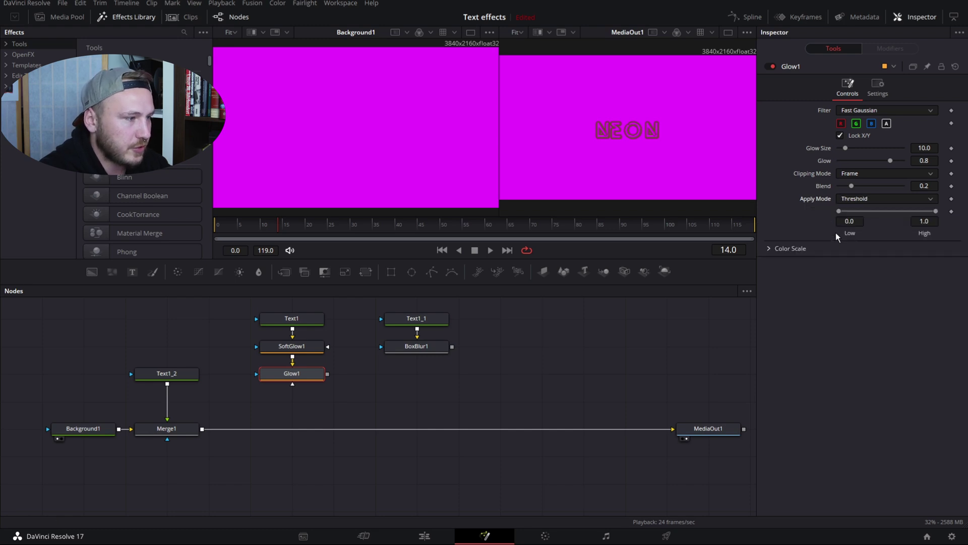
drag(936, 212, 916, 212)
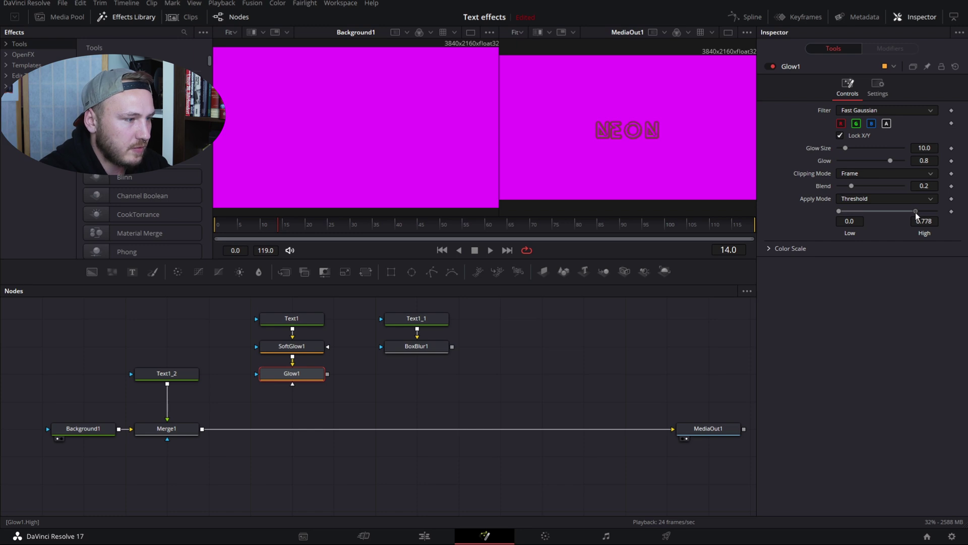
drag(913, 213, 912, 213)
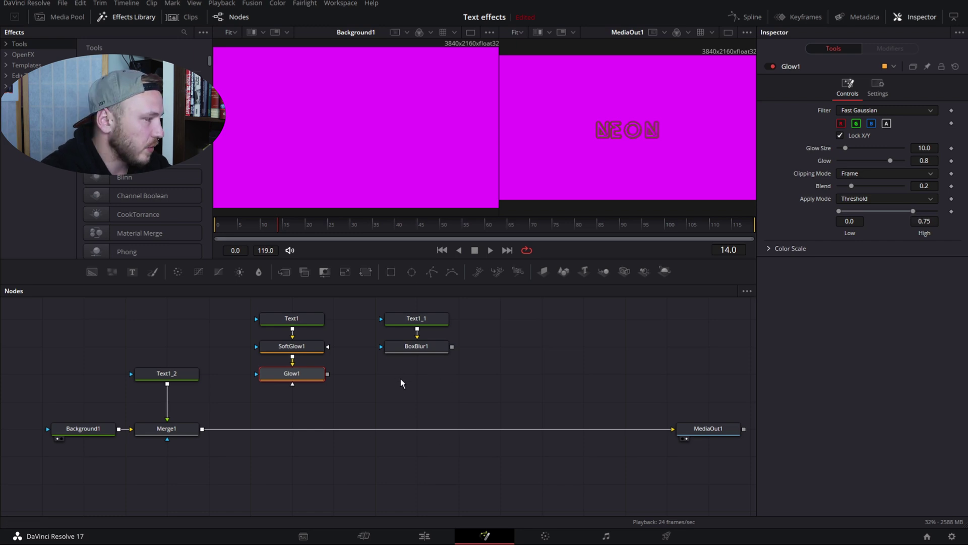
Raise BoxBlur1's strength to 0.764 and merge Glow1 (background) with BoxBlur1 (foreground) in Merge2
click(405, 348)
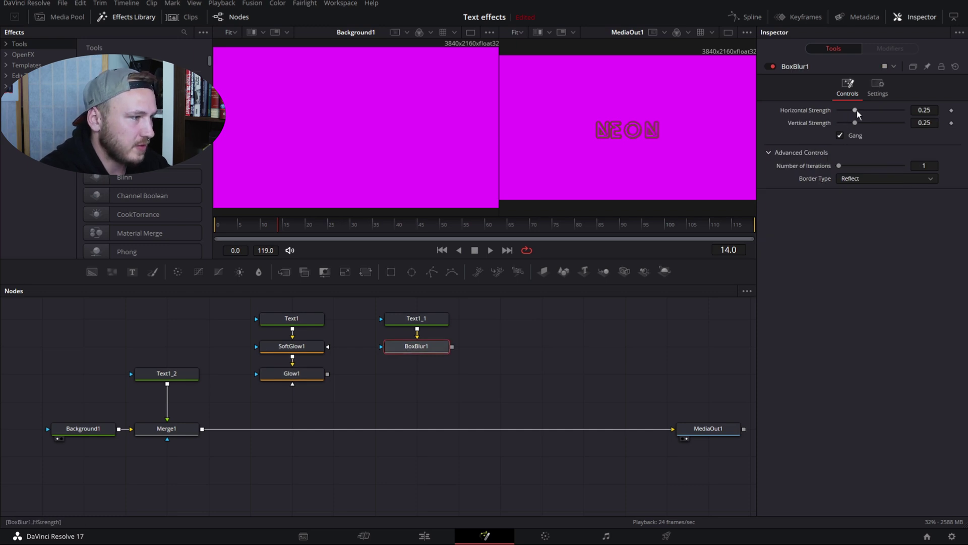
drag(857, 111, 887, 110)
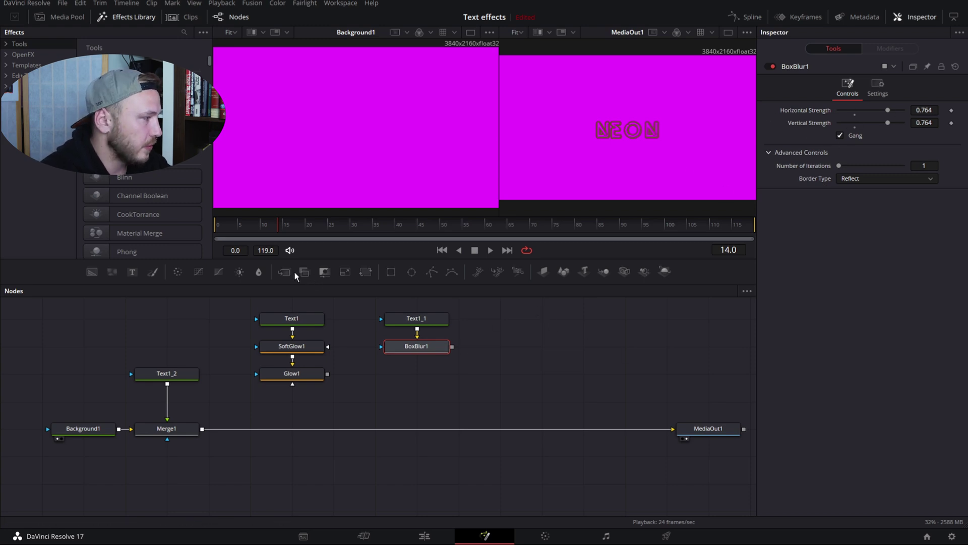
drag(294, 272, 364, 400)
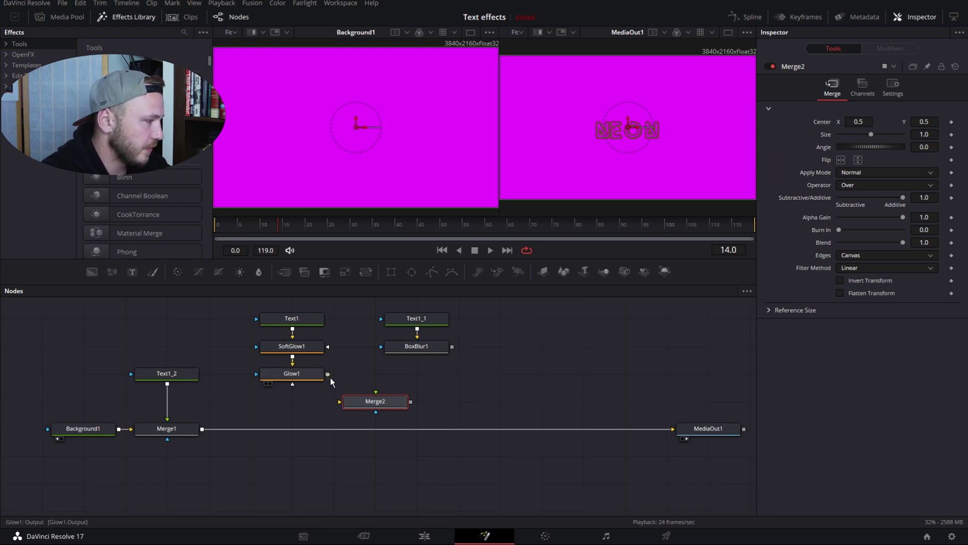
drag(328, 374, 375, 401)
drag(452, 346, 398, 398)
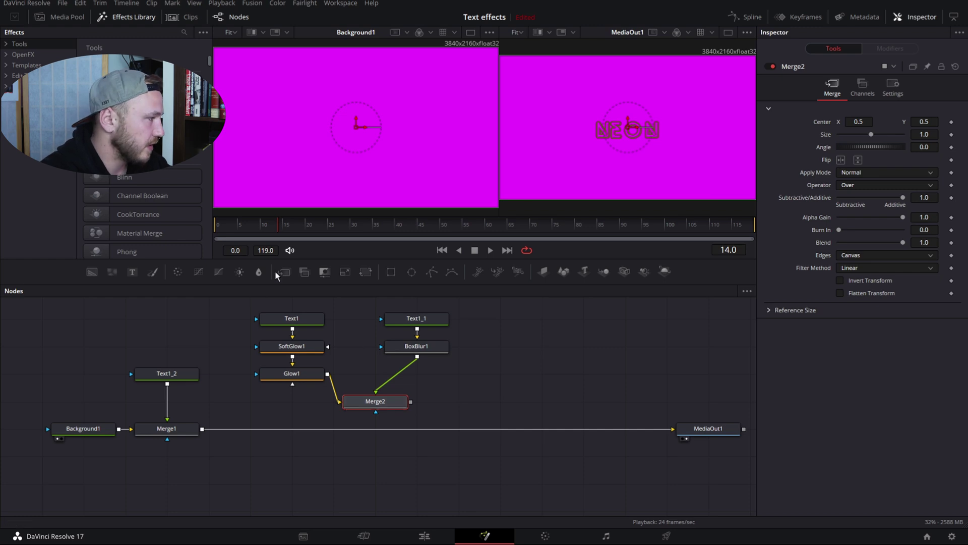
Insert Merge3 before MediaOut1 with Merge2 as foreground, then play the composition
key(ctrl+shift+a)
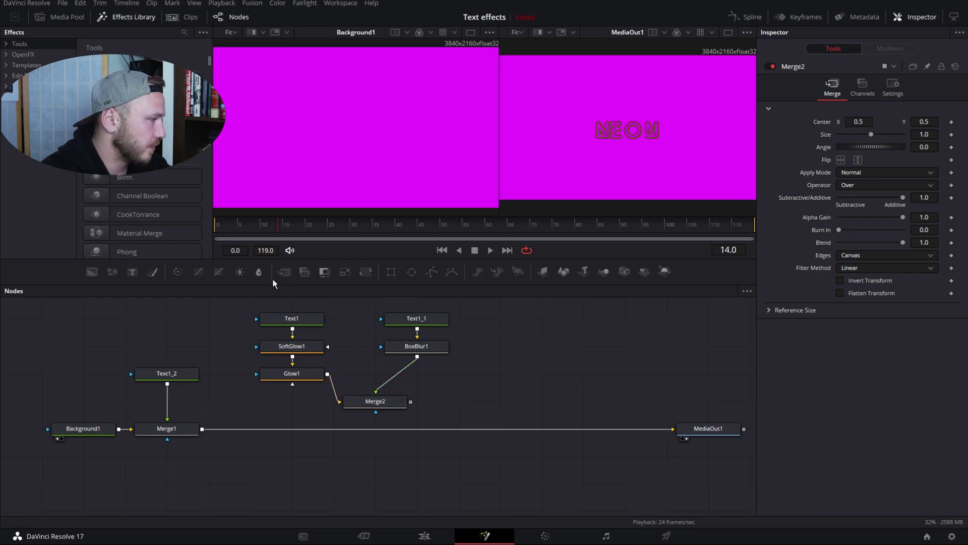
drag(284, 272, 286, 427)
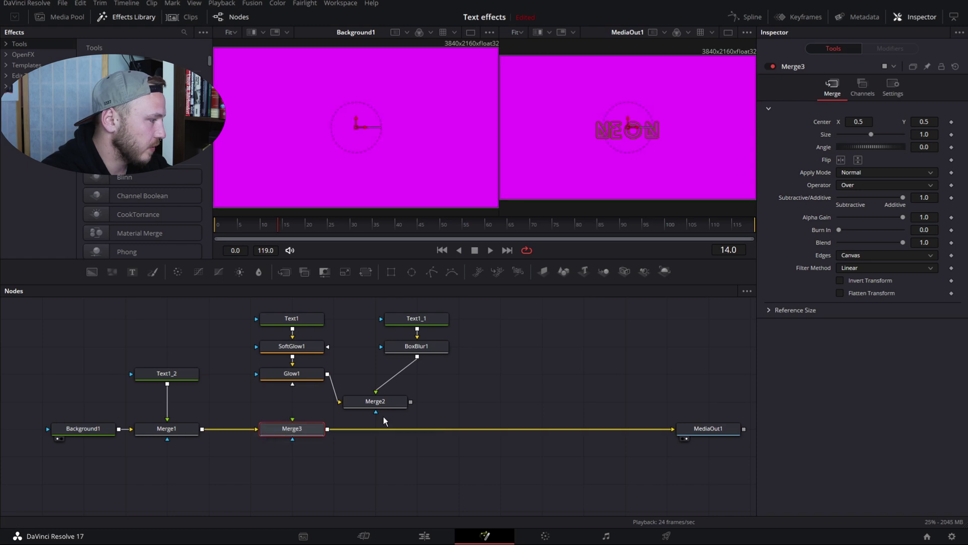
drag(410, 401, 310, 428)
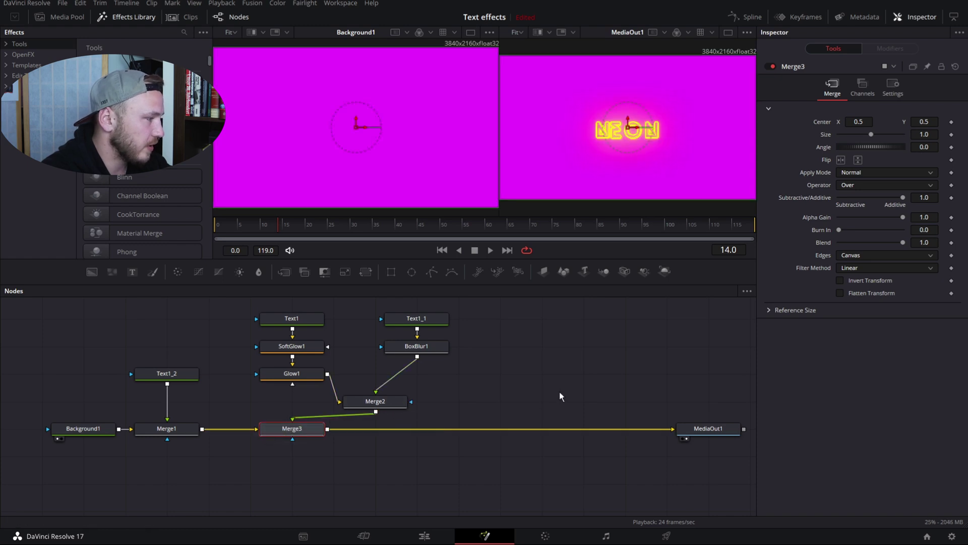
key(space)
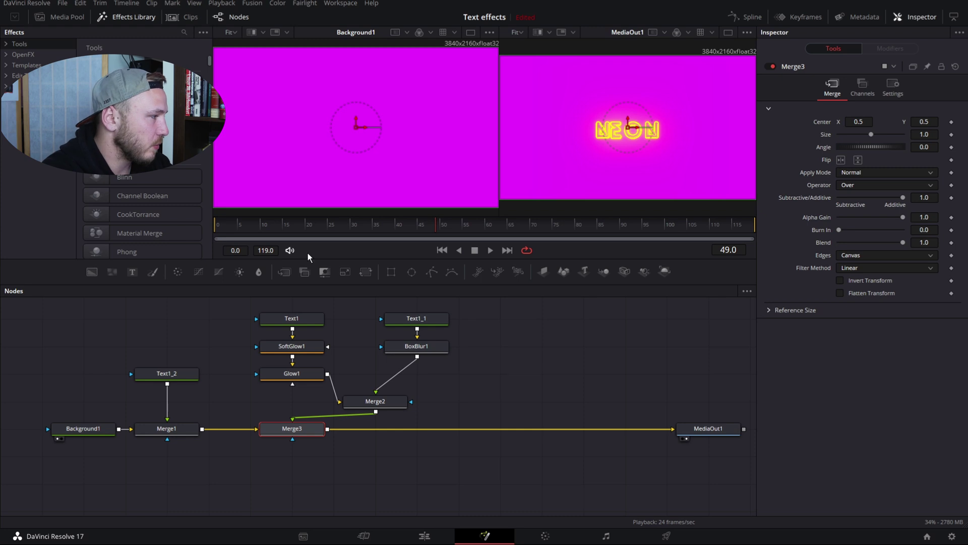
Keyframe Merge3's Blend at frame 20 and set it to 0
click(305, 225)
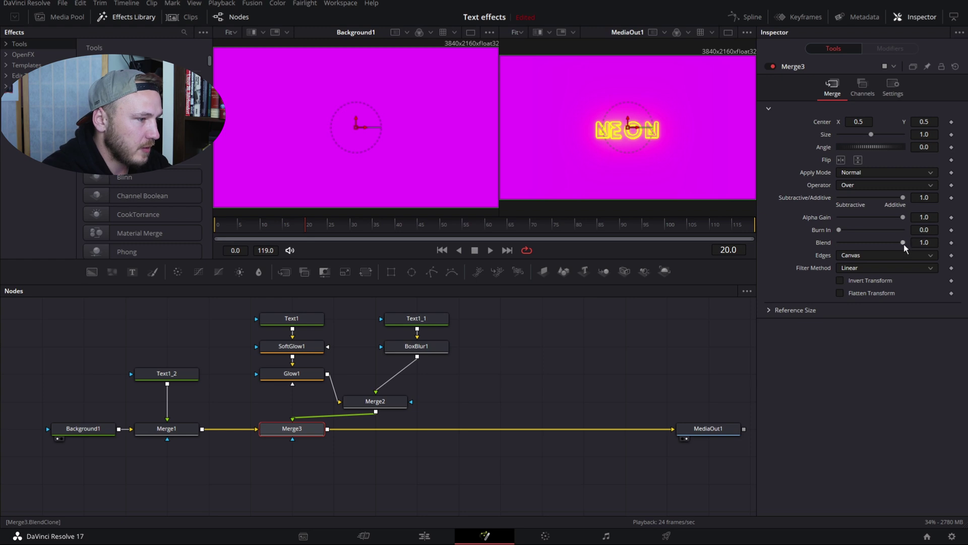
click(951, 242)
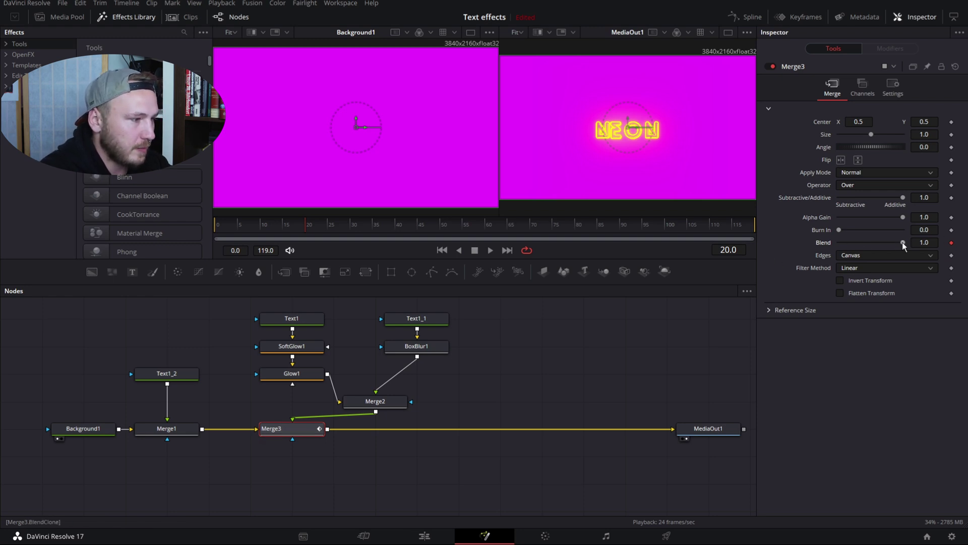
drag(903, 242, 771, 245)
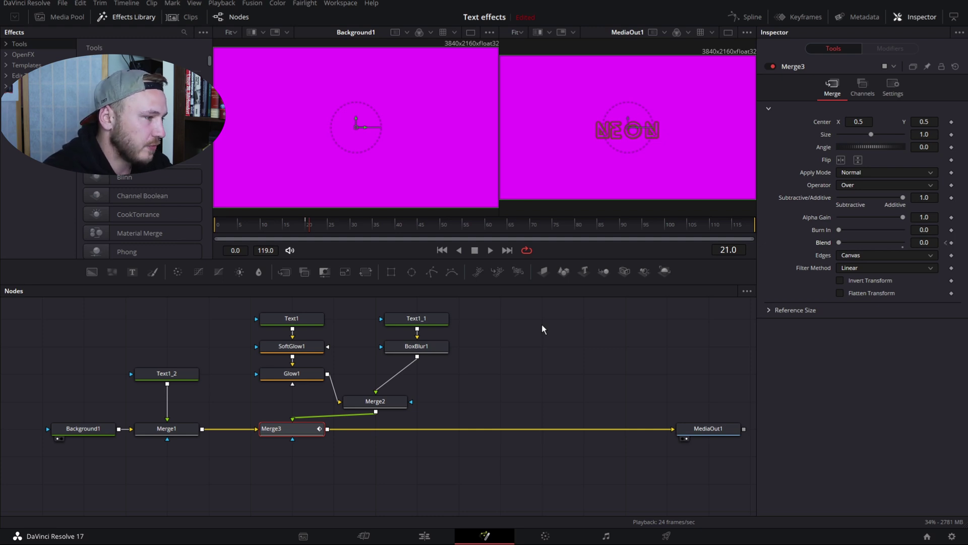
drag(840, 242, 903, 242)
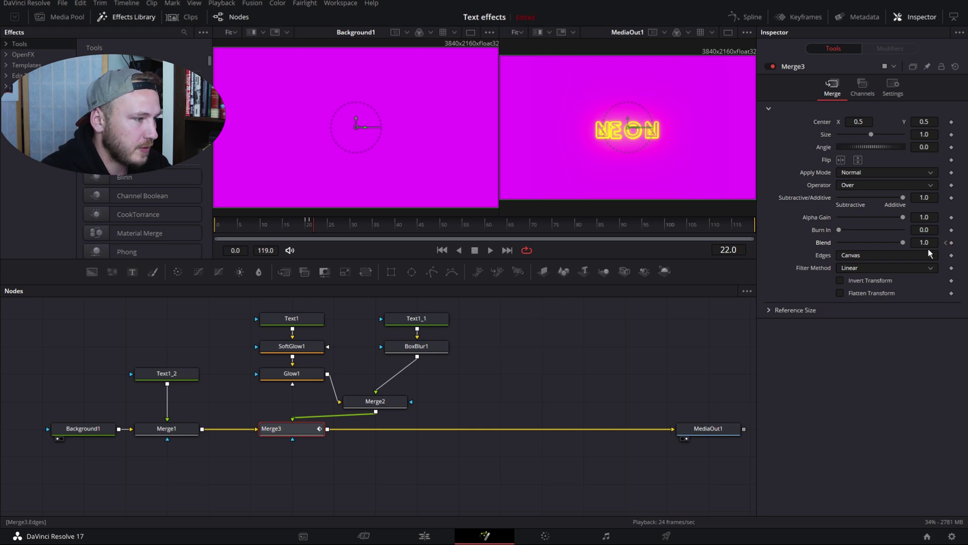
drag(900, 242, 814, 250)
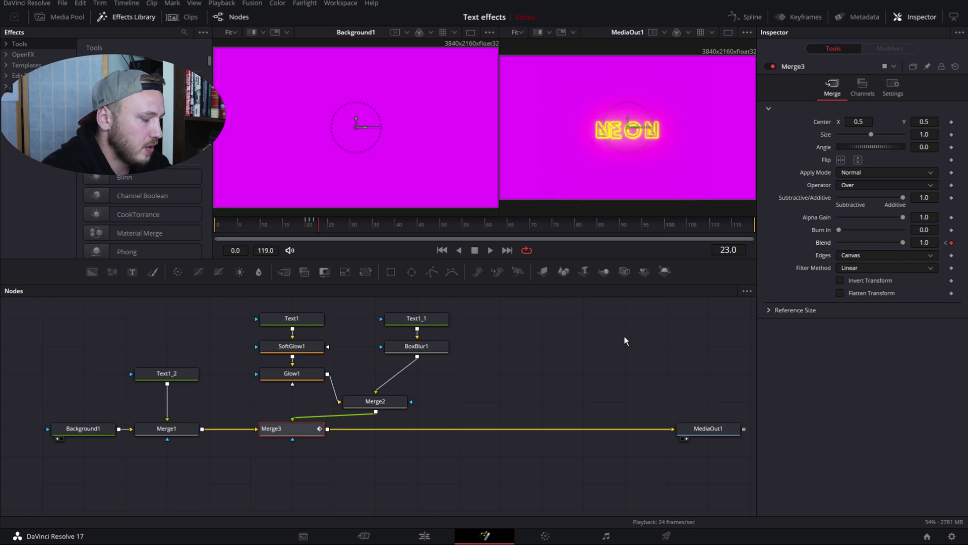
Alternate Blend 0 at frame 24, 1 at 28, 0 at 29, 1 at 35, then return to start
key(Right)
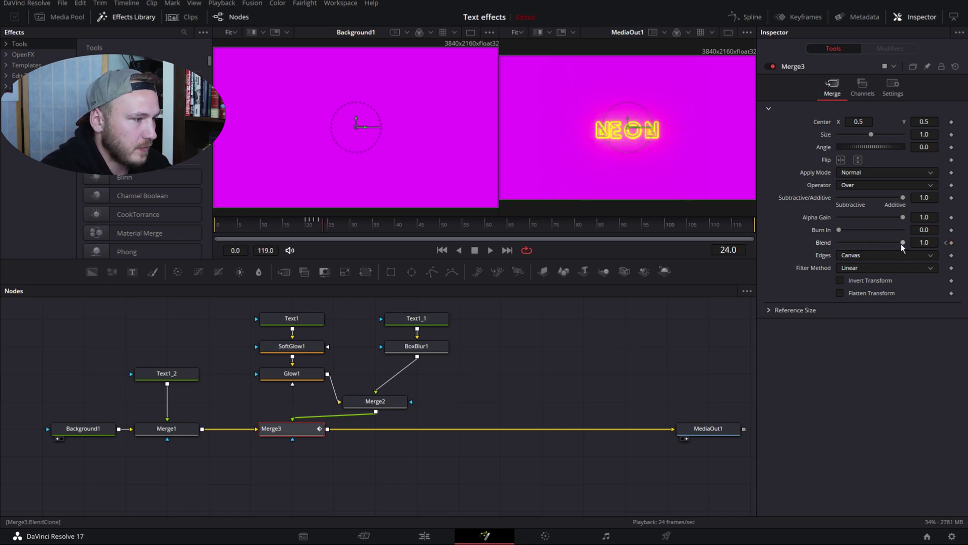
drag(900, 244, 821, 247)
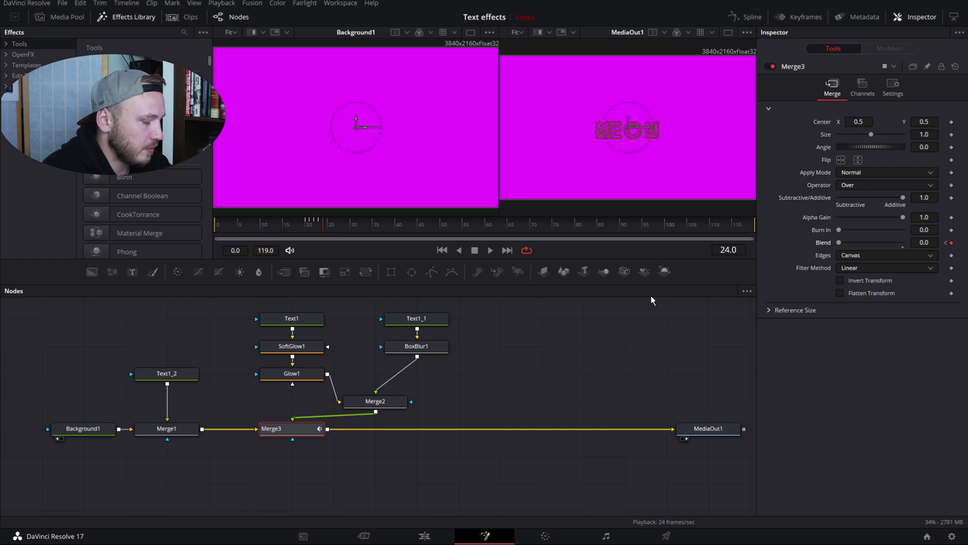
key(Right)
key(Right)
key(Right)
key(Right)
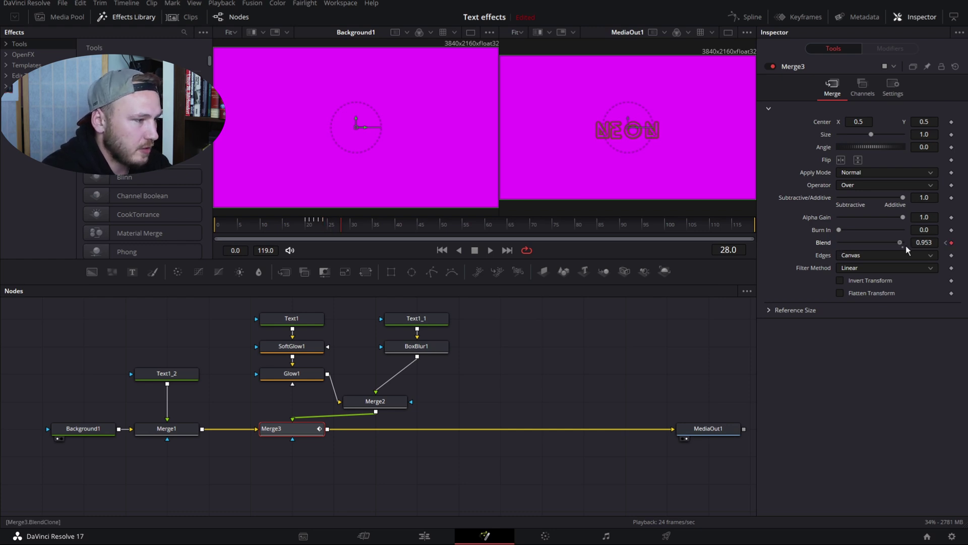
drag(905, 246, 919, 247)
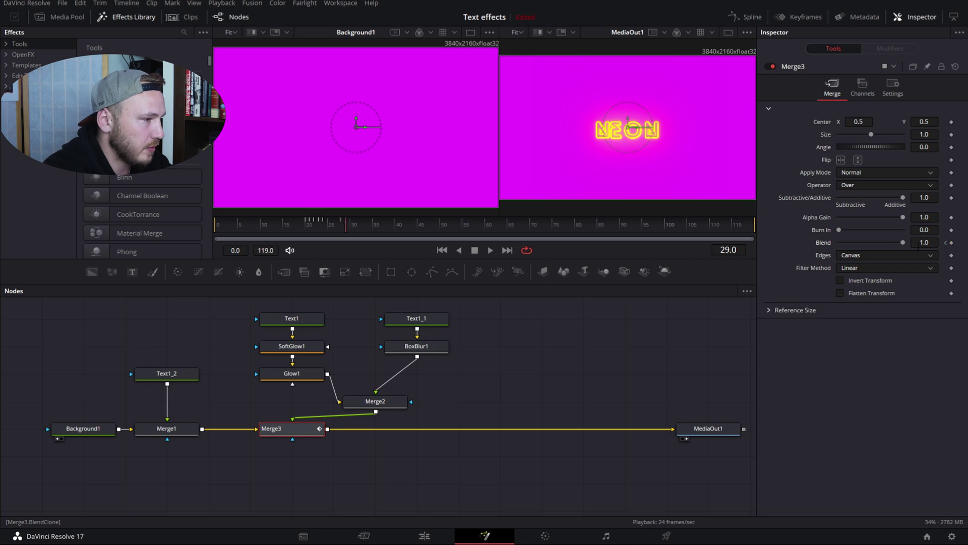
drag(856, 242, 815, 244)
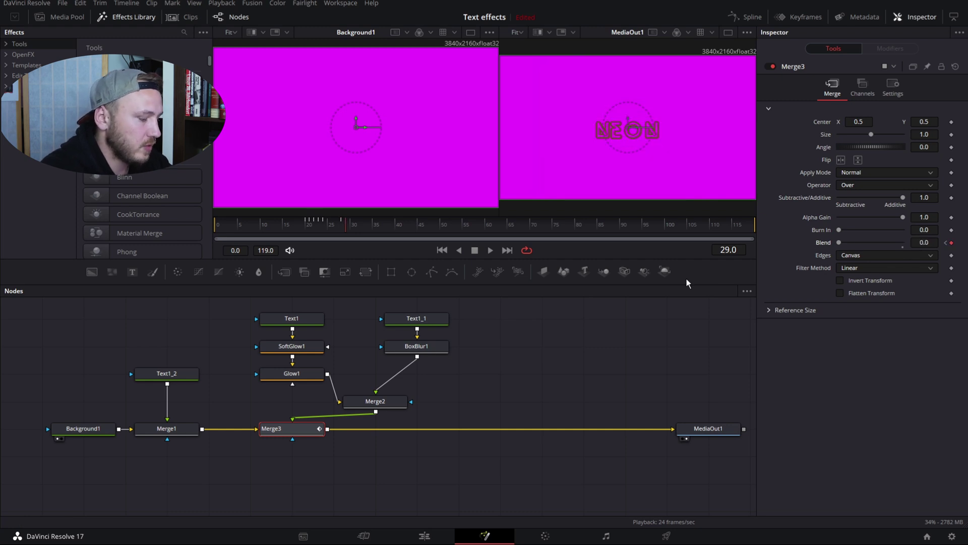
key(Right)
key(Right)
key(Right)
key(Right)
key(Right)
key(Right)
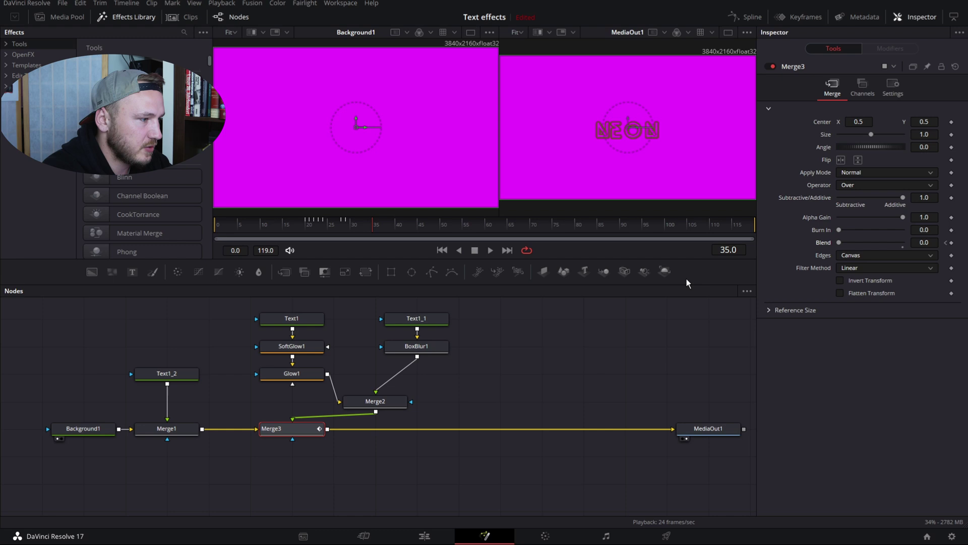
drag(839, 242, 915, 245)
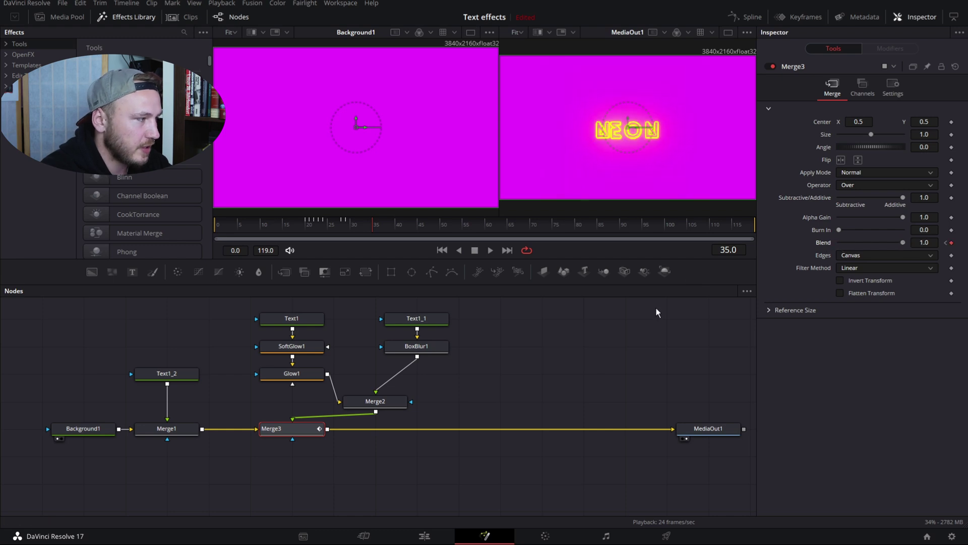
click(227, 225)
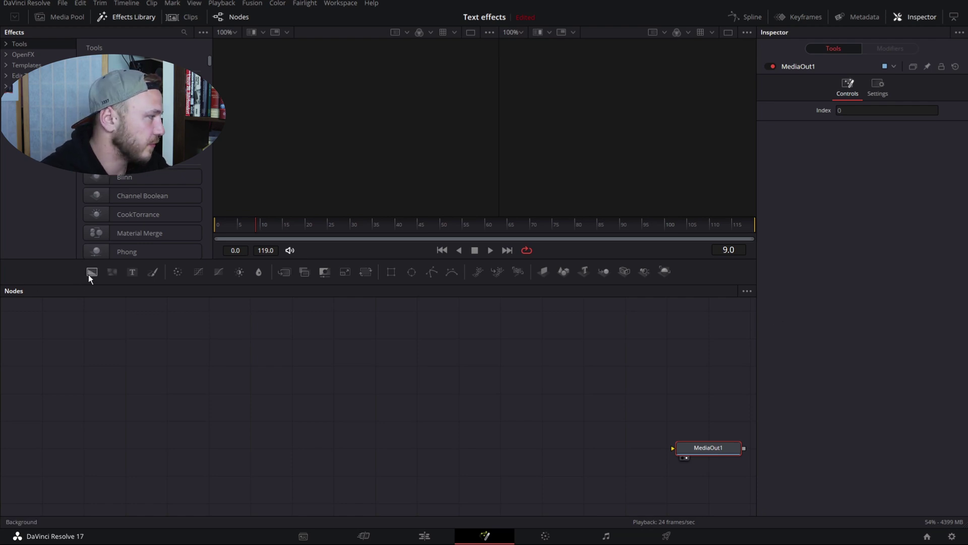
Add Background and Text nodes to the empty comp and type 'Write on' as the title
drag(90, 273, 687, 457)
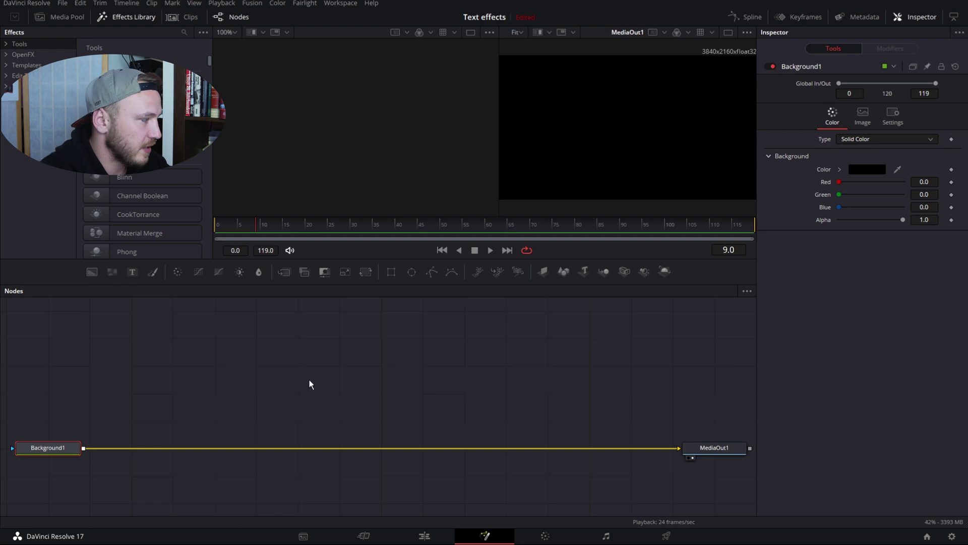
drag(132, 272, 214, 368)
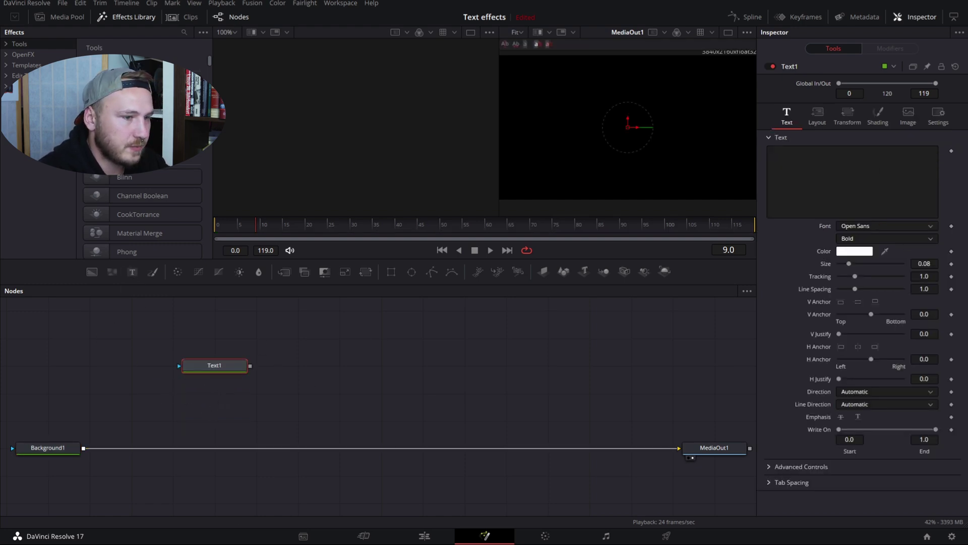
click(839, 159)
text(Write on)
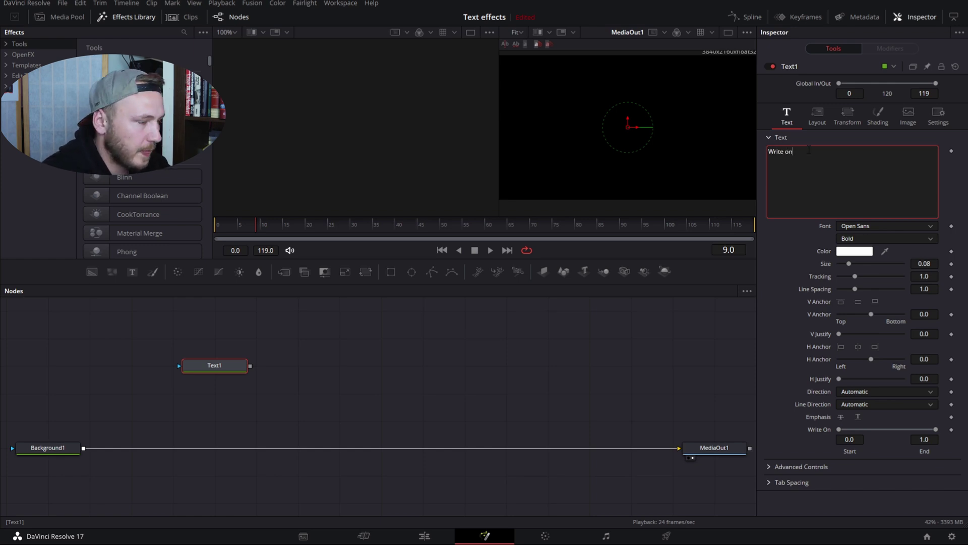
Set the title font to NSimSun and enlarge it to size 0.1378, repositioning the Text1 node
click(891, 226)
click(887, 262)
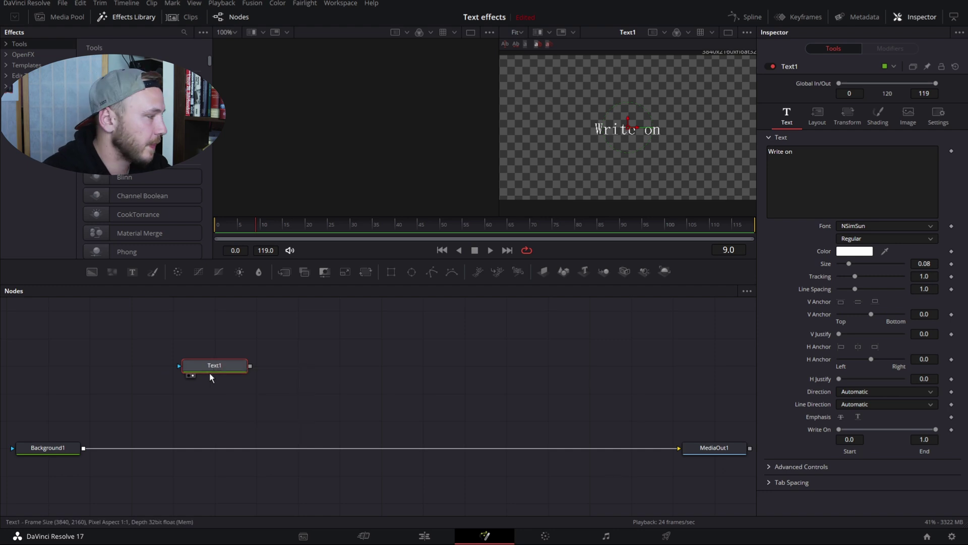
drag(229, 359, 229, 332)
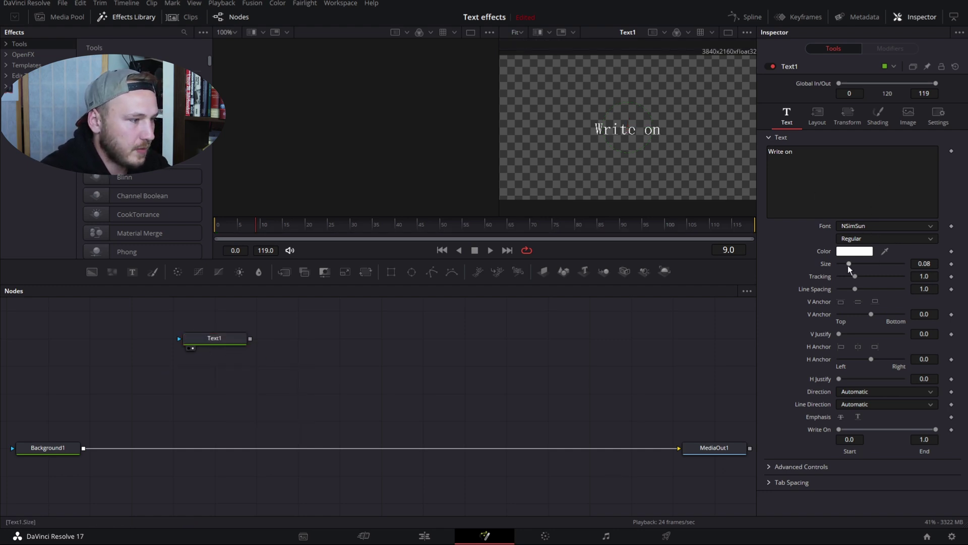
drag(849, 264, 858, 267)
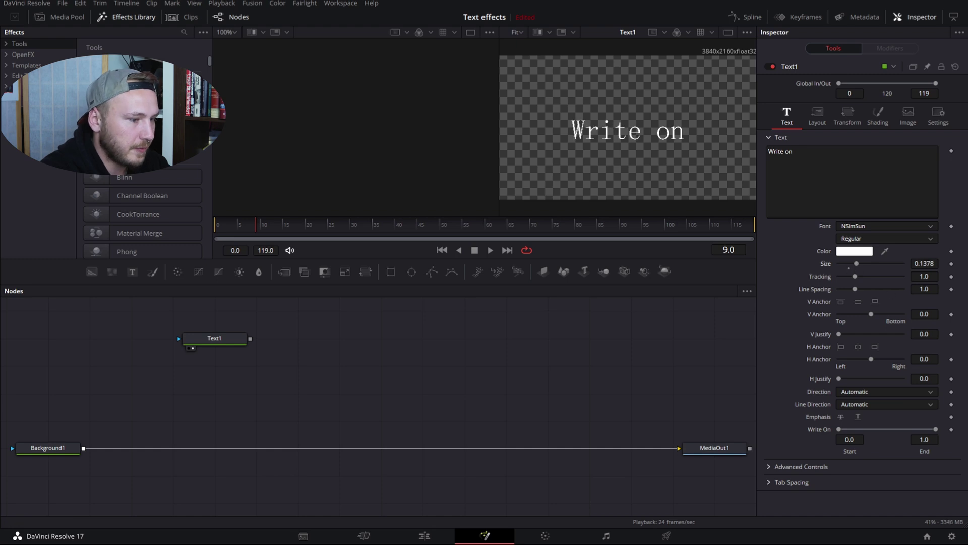
drag(200, 335, 199, 389)
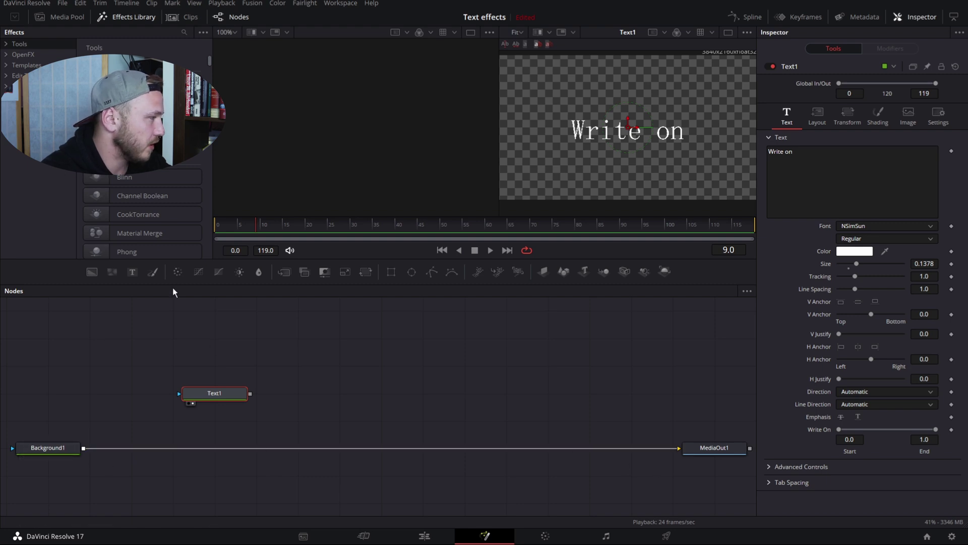
Insert Merge1 between Background1 and MediaOut1 with Text1 as foreground, and view MediaOut1
click(288, 314)
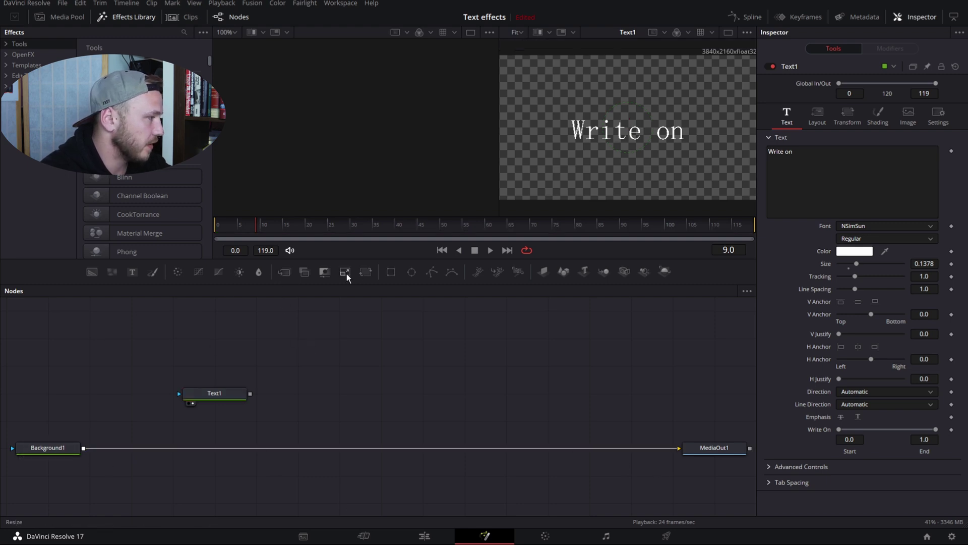
drag(281, 281, 189, 433)
drag(134, 422, 156, 449)
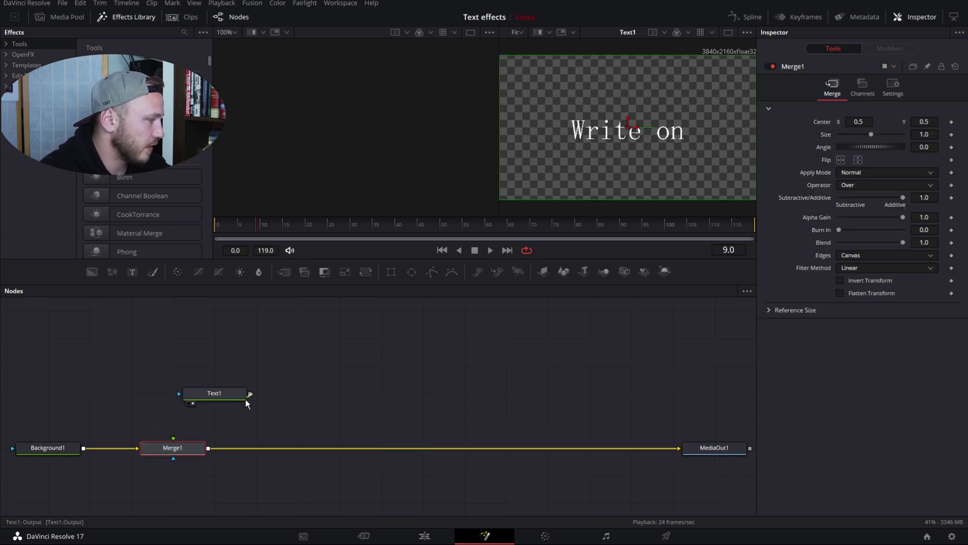
drag(249, 393, 183, 448)
drag(241, 395, 200, 400)
click(201, 399)
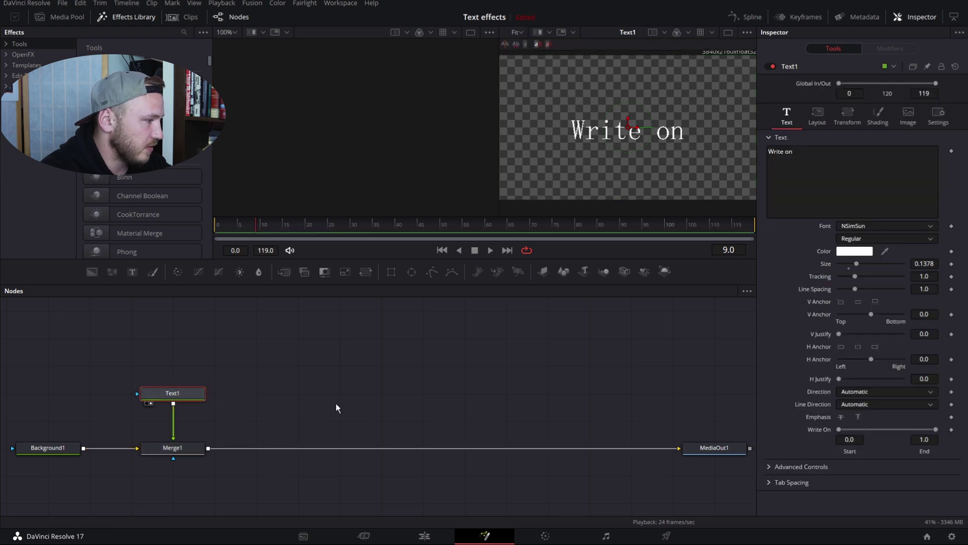
click(703, 452)
key(2)
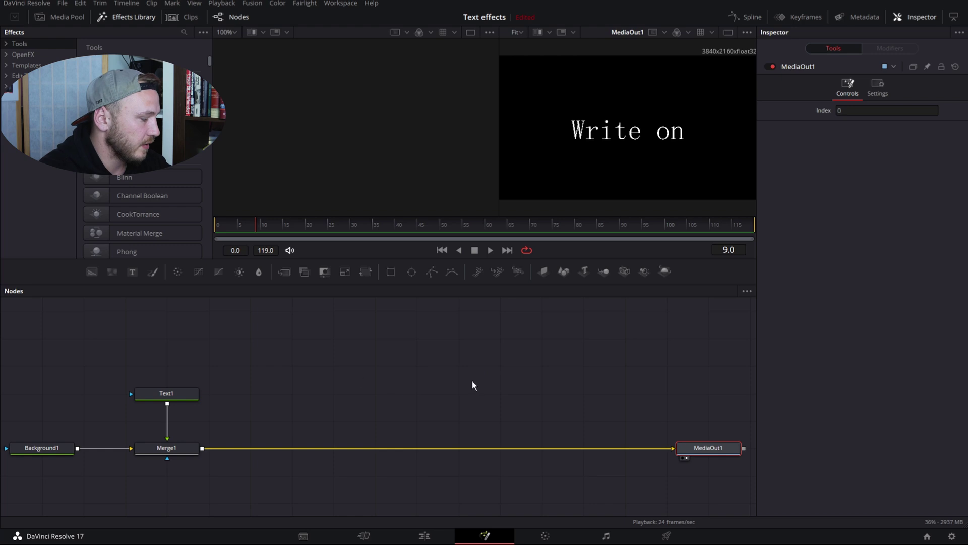
Add a Mask Paint node by searching 'mask' in the tool search
key(shift+space)
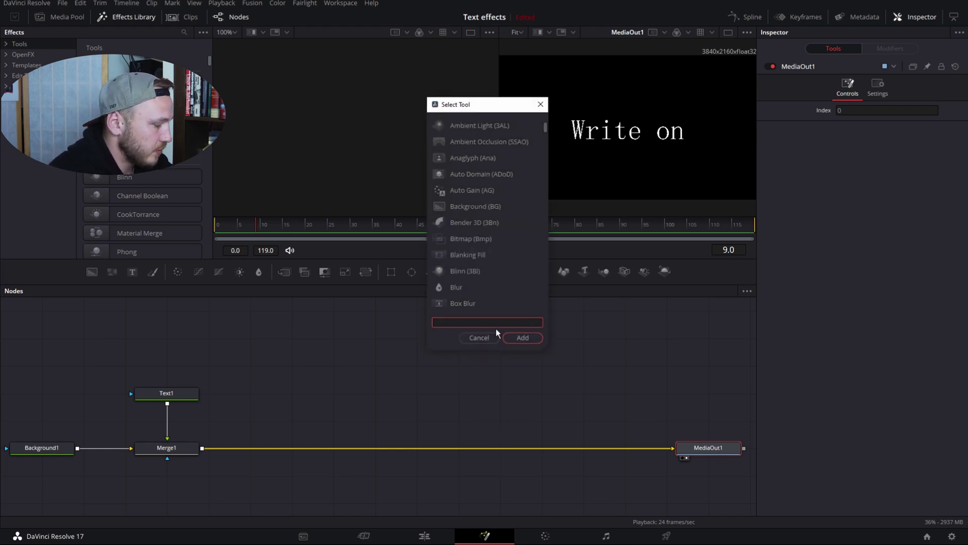
text(mask)
click(483, 132)
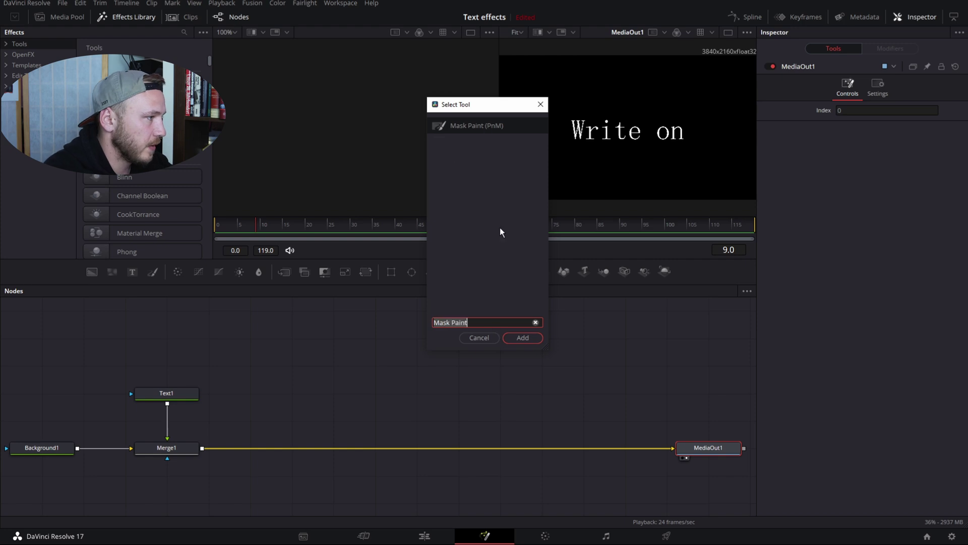
click(516, 339)
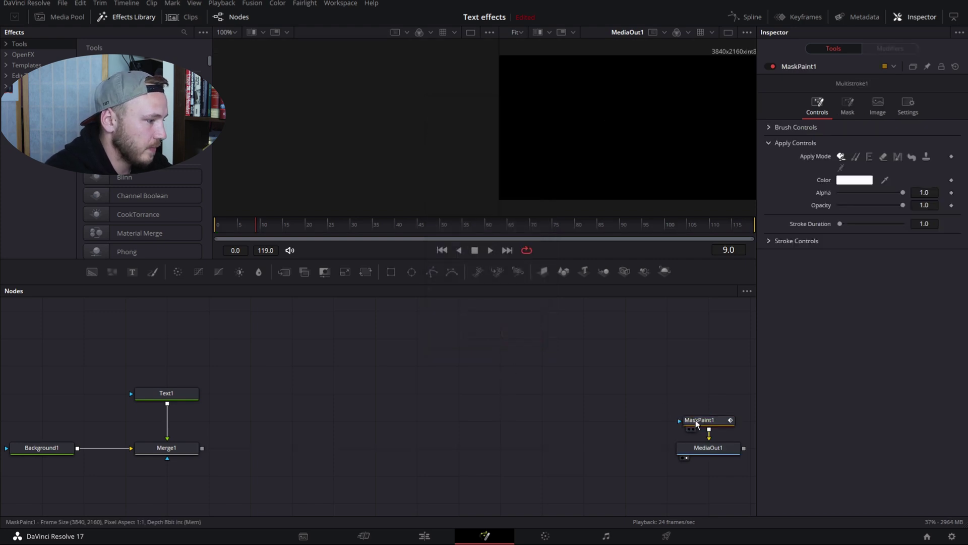
Reconnect Merge1 to MediaOut1 and wire MaskPaint1 into Text1's mask input
drag(695, 420, 344, 359)
drag(673, 447, 649, 438)
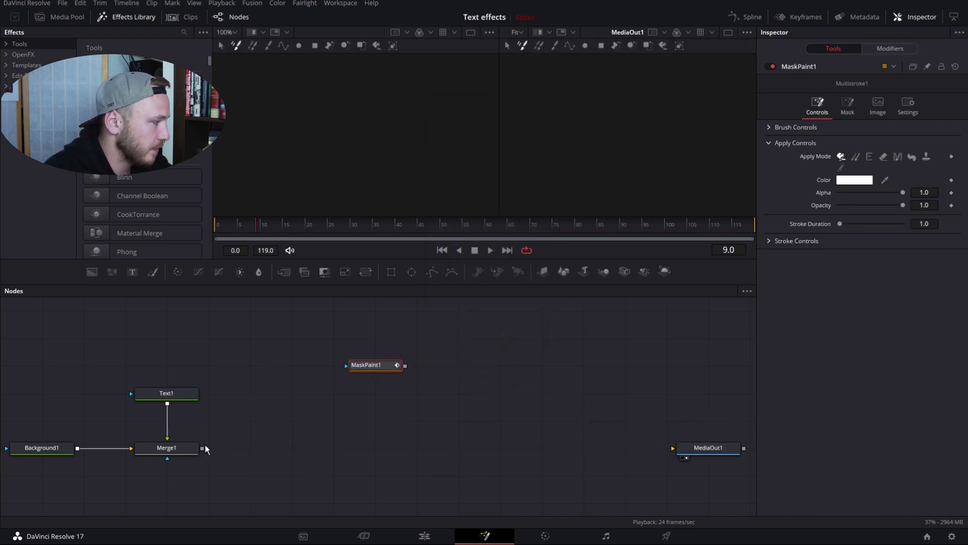
drag(202, 447, 682, 448)
drag(357, 367, 147, 343)
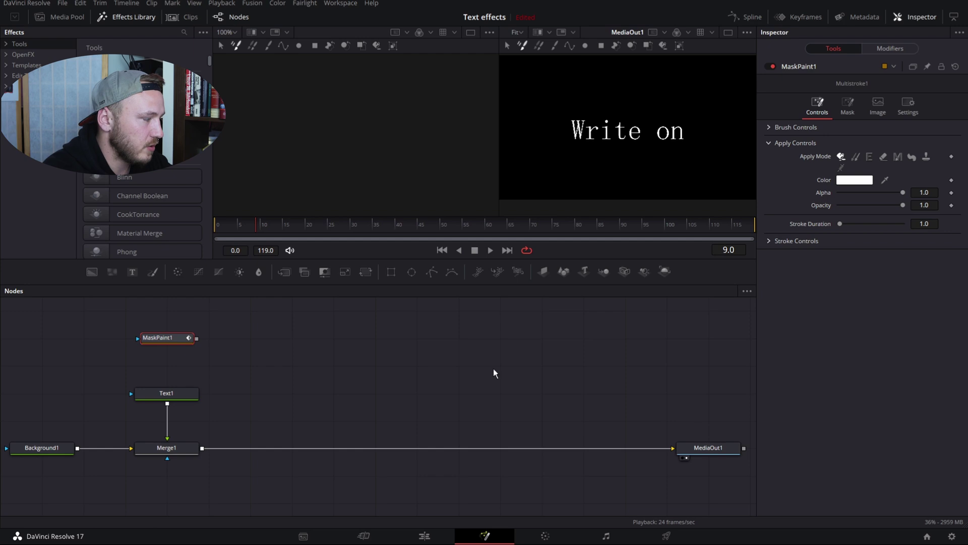
drag(198, 339, 170, 394)
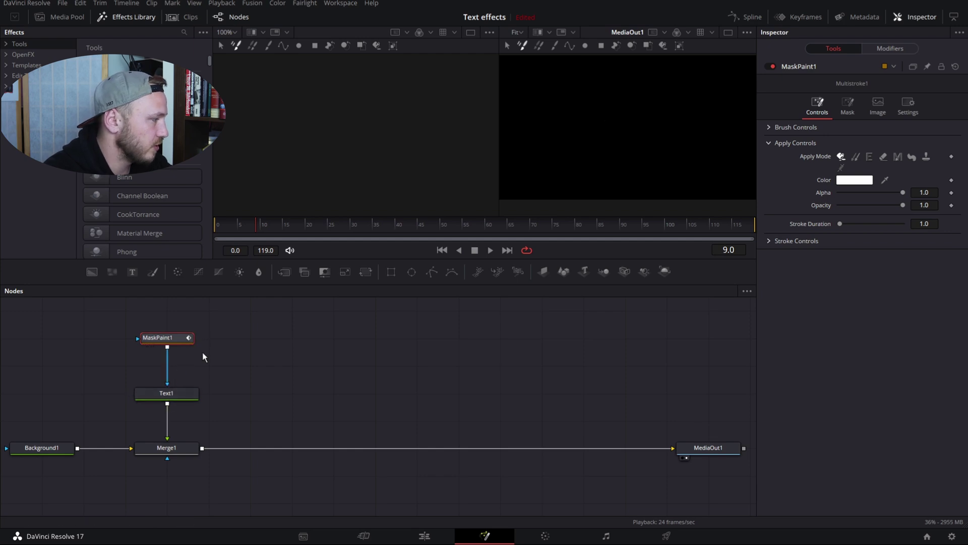
Invert MaskPaint1's mask and make the 'Write on' text larger
click(166, 392)
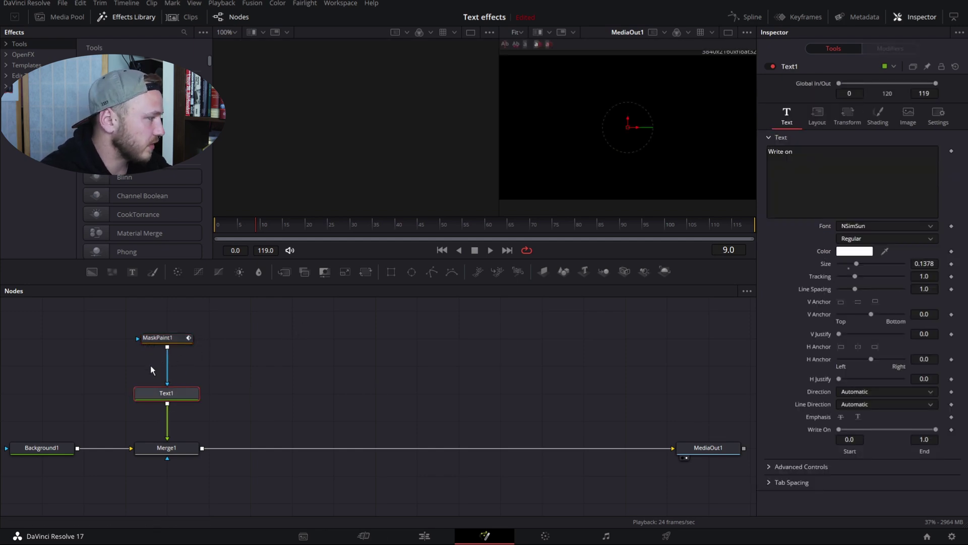
click(158, 338)
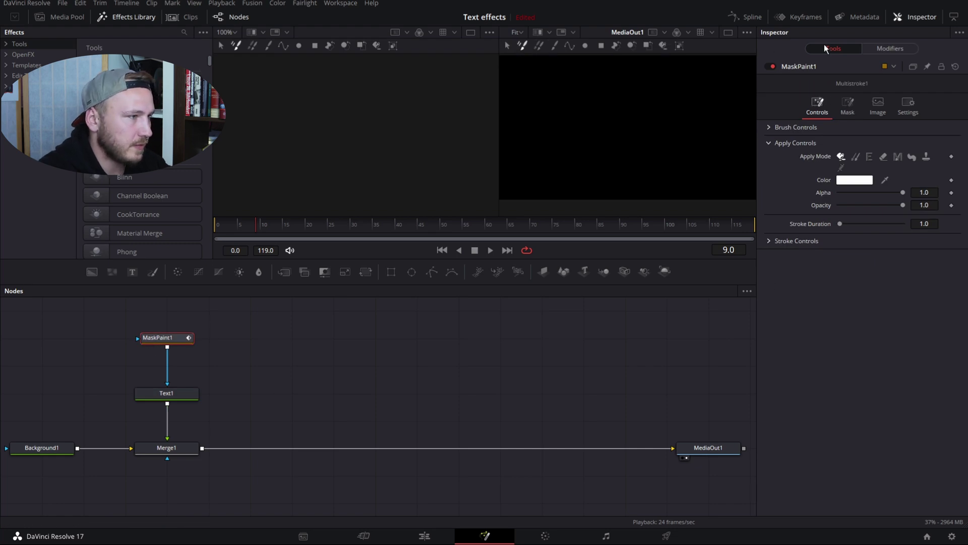
click(846, 105)
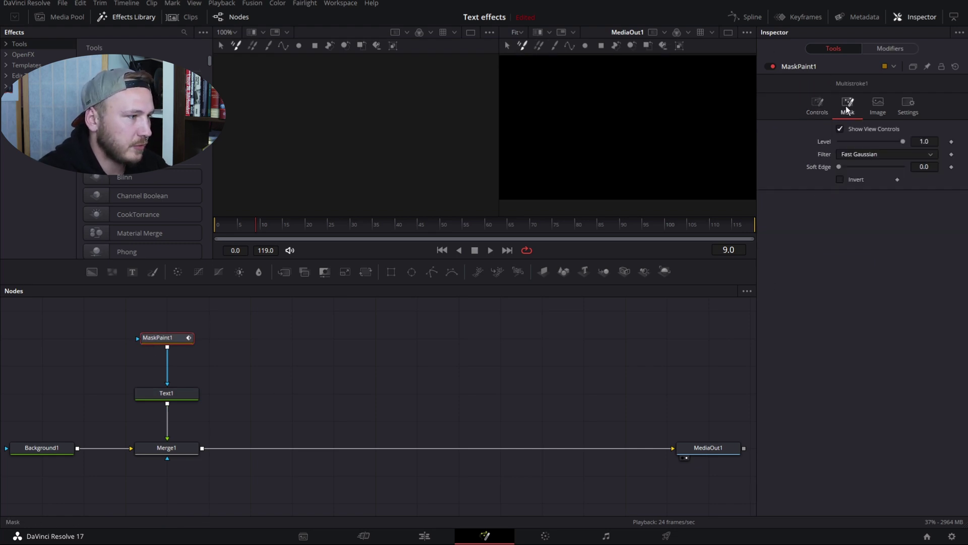
click(839, 180)
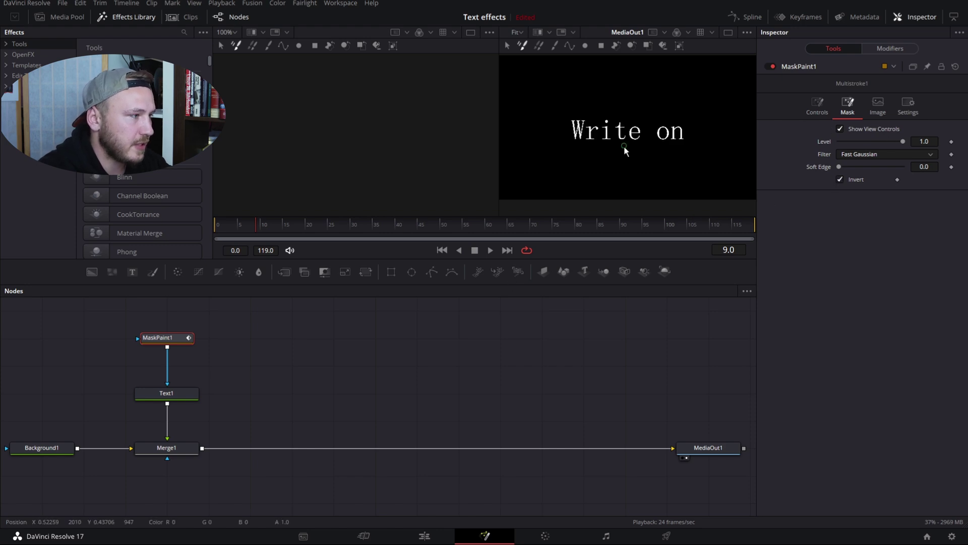
click(625, 132)
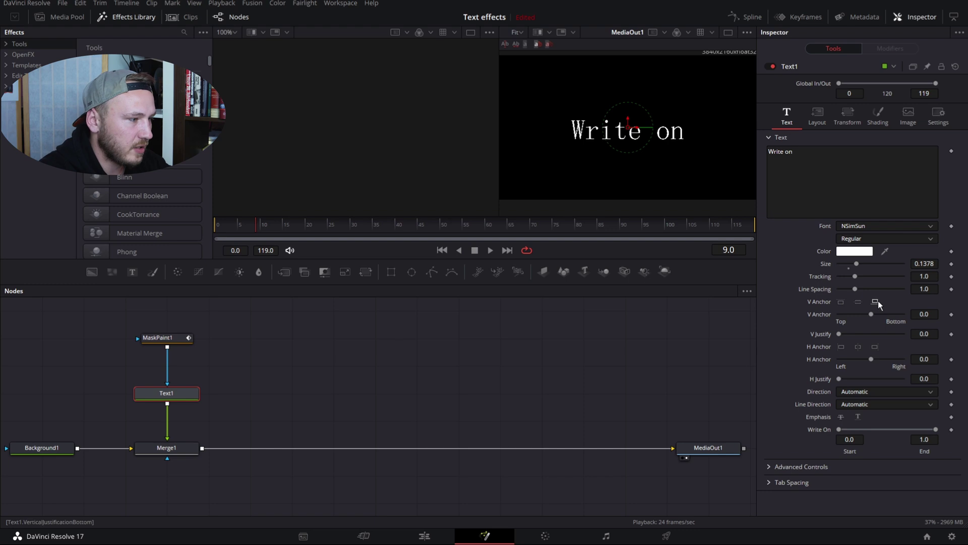
drag(856, 263, 862, 265)
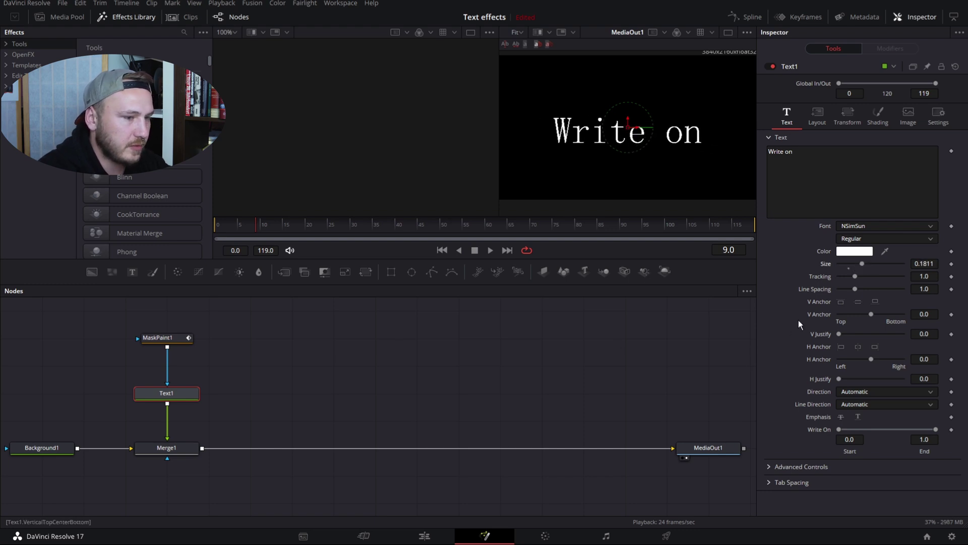
Choose the Stroke tool with brush size 0.0433 and Stroke Animation set to Write On
click(159, 337)
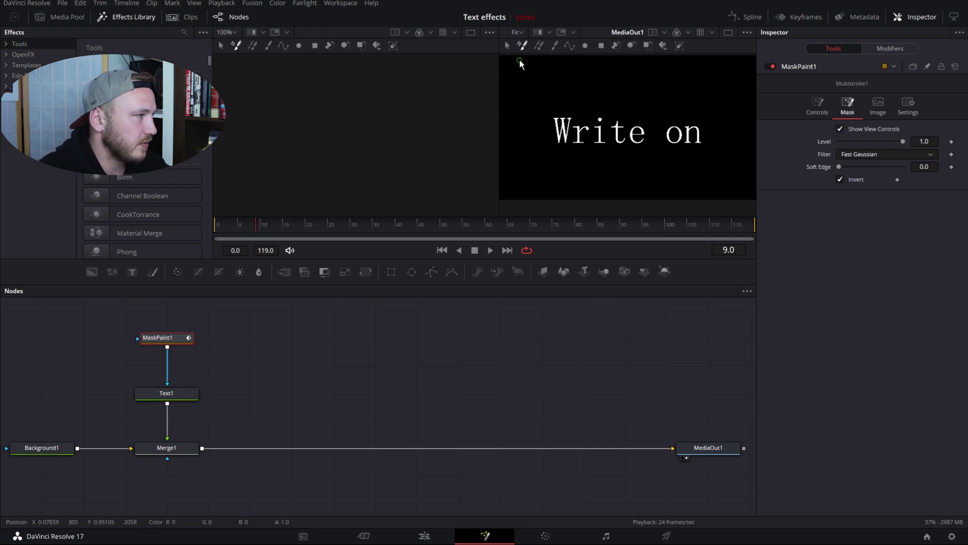
click(554, 47)
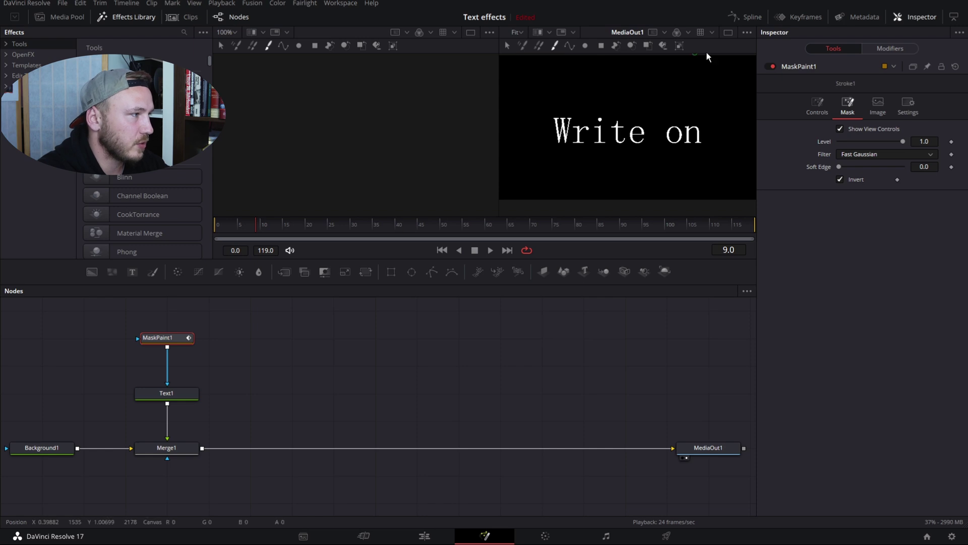
click(818, 105)
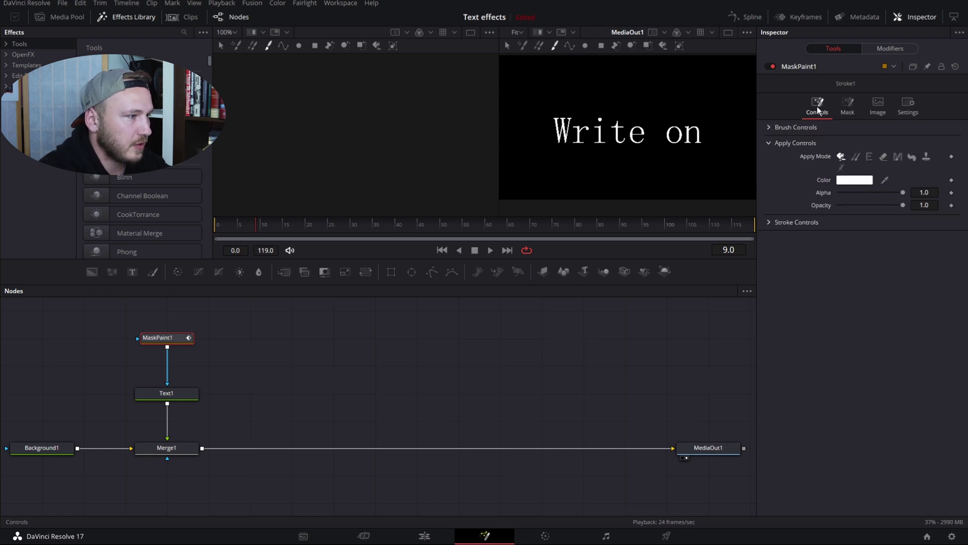
click(771, 127)
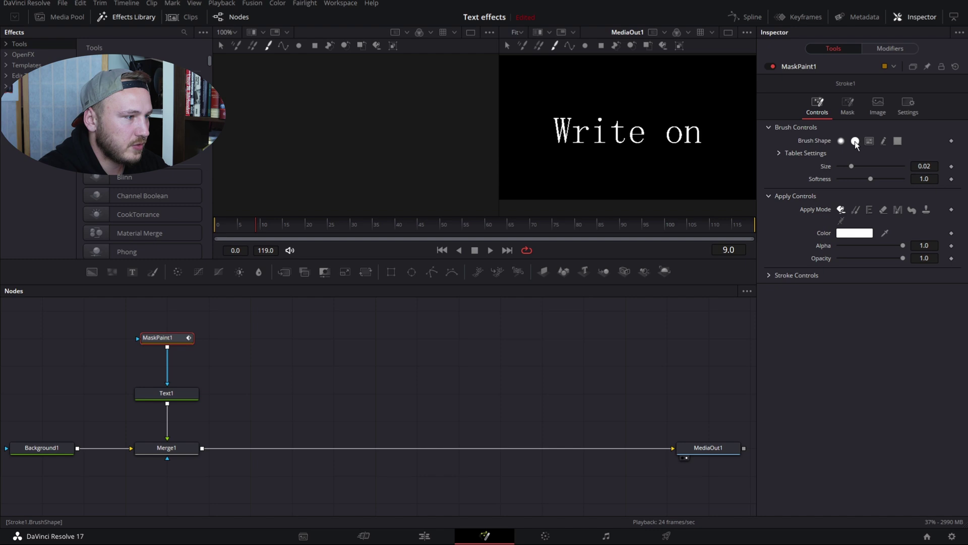
drag(851, 166, 866, 166)
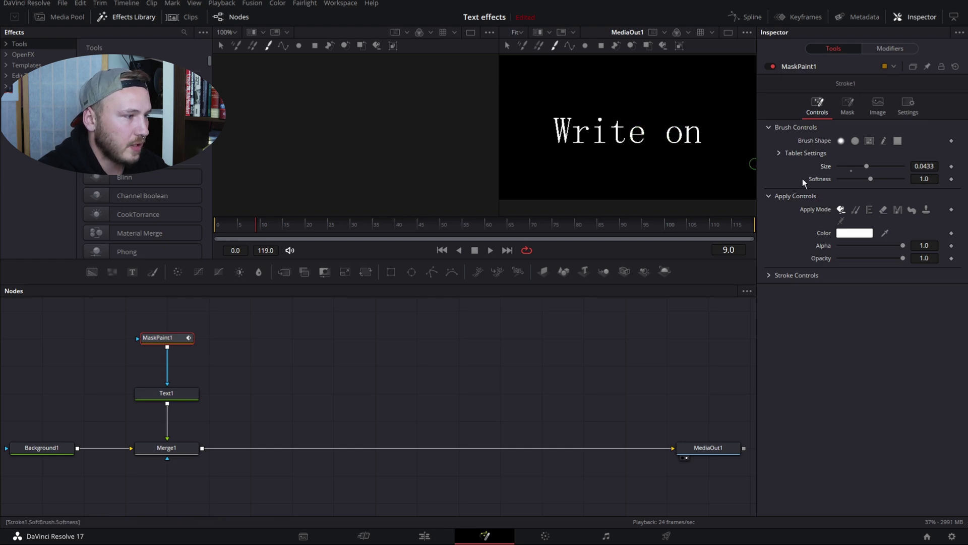
click(768, 276)
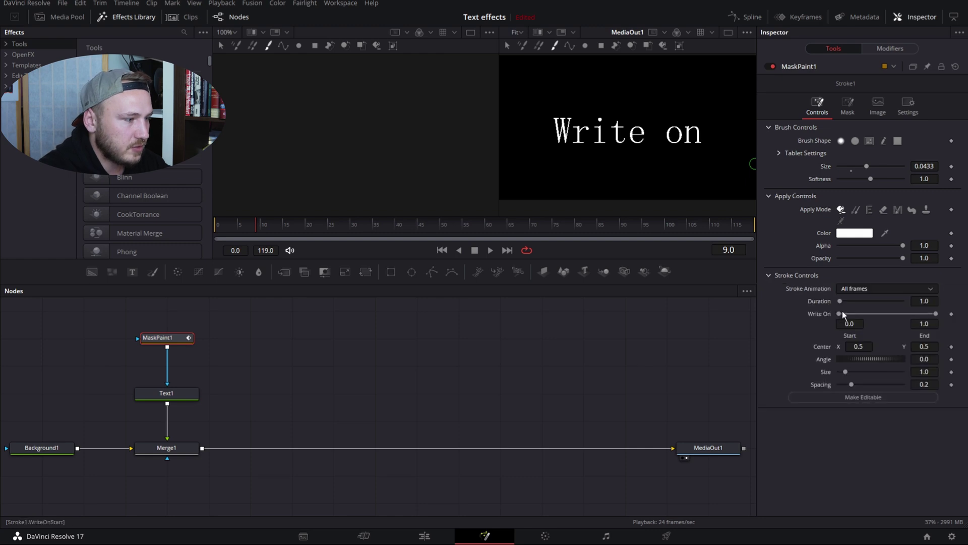
click(873, 288)
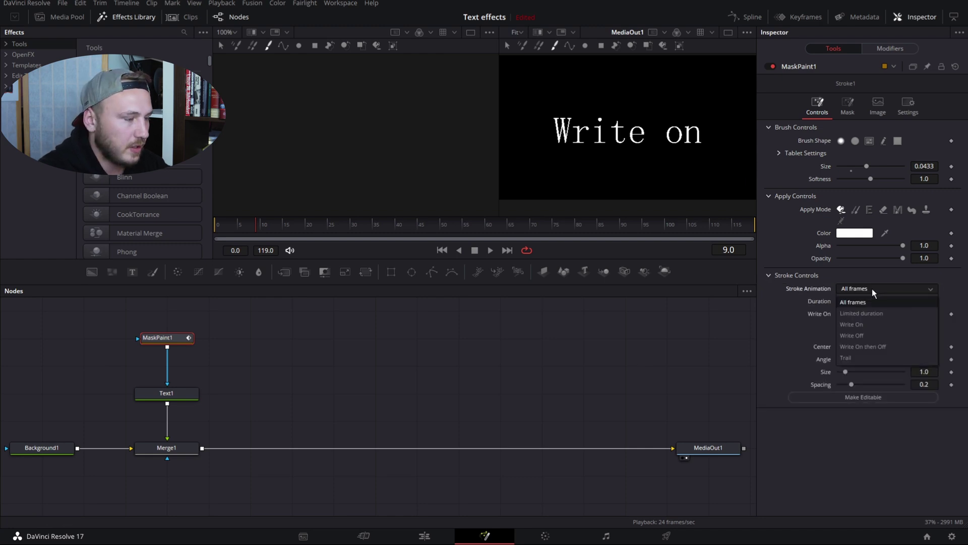
click(864, 325)
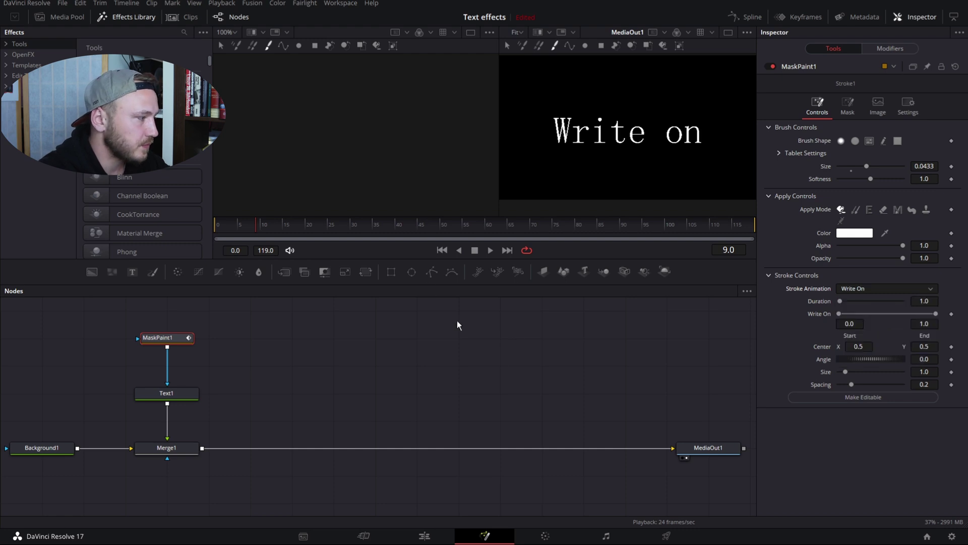
Paint a mask stroke down the left side of the W in 'Write on'
click(171, 339)
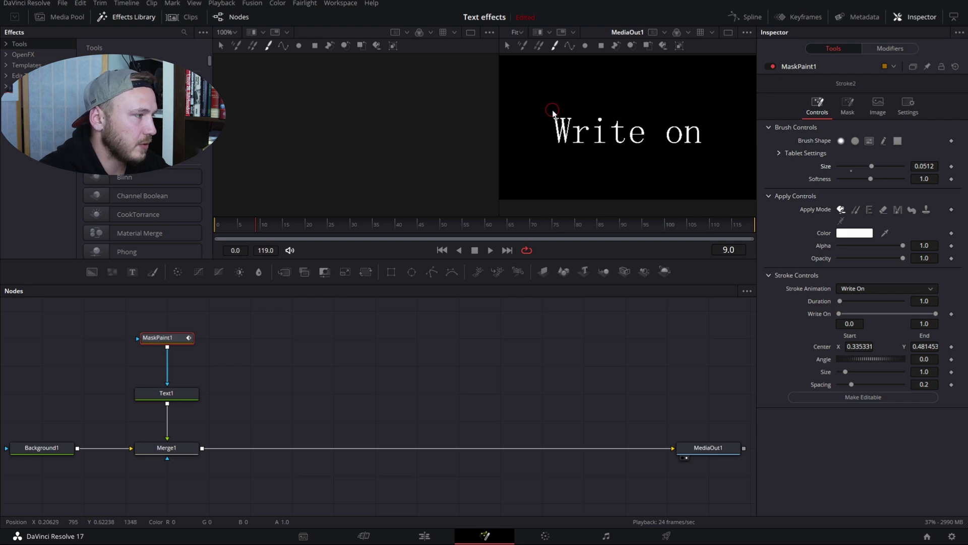
mouse_move(553, 111)
mouse_down()
mouse_move(561, 146)
mouse_move(563, 110)
mouse_move(564, 143)
mouse_move(569, 112)
mouse_move(573, 145)
mouse_move(577, 123)
mouse_move(589, 127)
mouse_move(581, 143)
mouse_move(601, 141)
mouse_move(598, 117)
mouse_move(593, 129)
mouse_move(619, 126)
mouse_move(624, 137)
mouse_move(627, 127)
mouse_move(644, 130)
mouse_move(630, 137)
mouse_move(671, 129)
mouse_move(679, 140)
mouse_move(672, 128)
mouse_move(705, 141)
mouse_up()
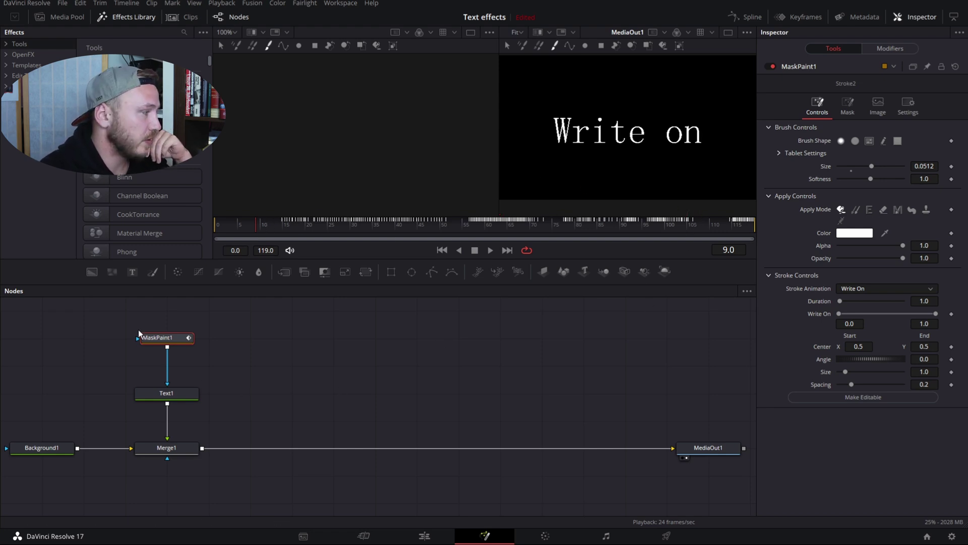
click(851, 106)
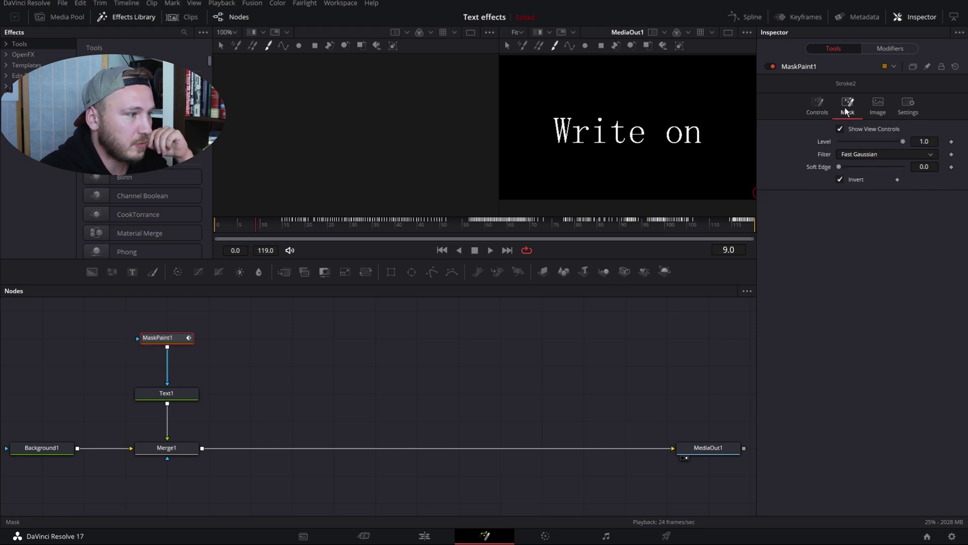
click(842, 181)
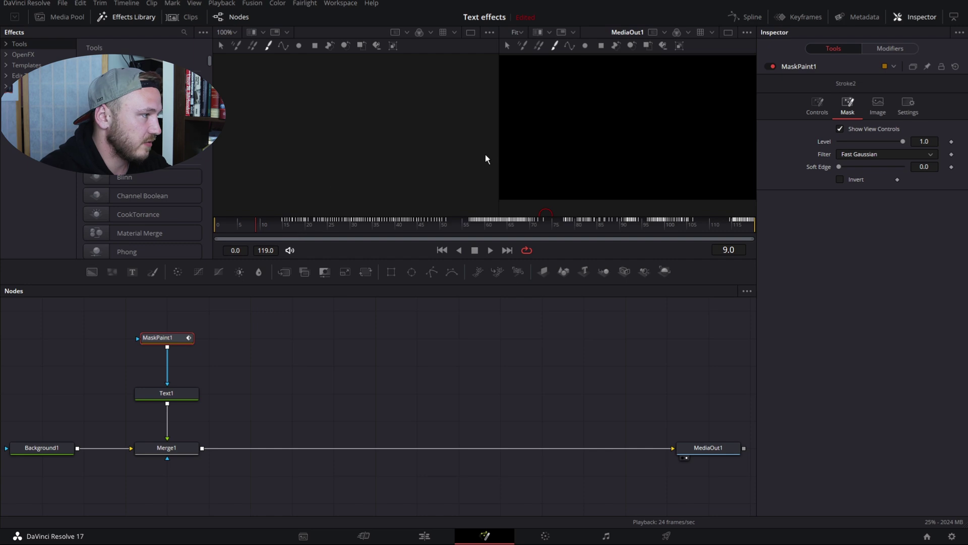
key(space)
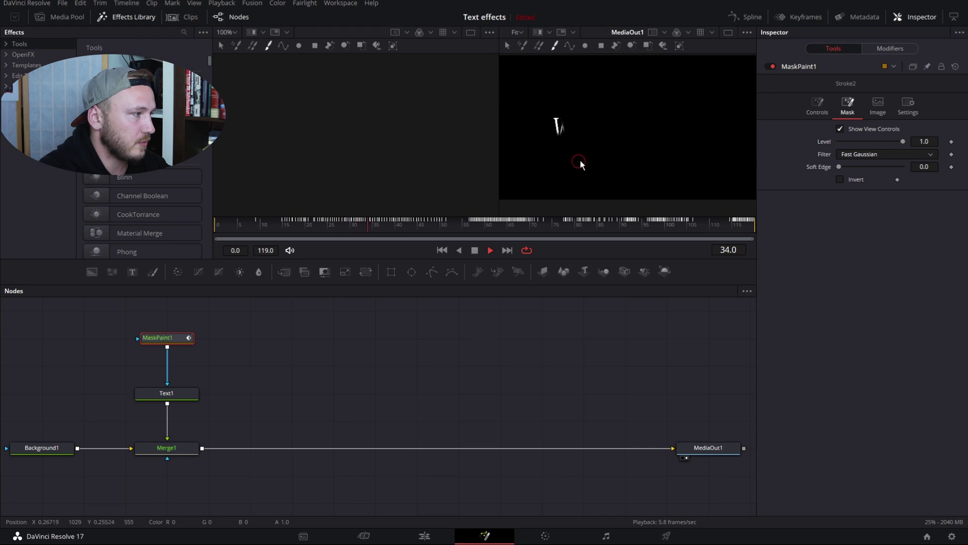
click(457, 250)
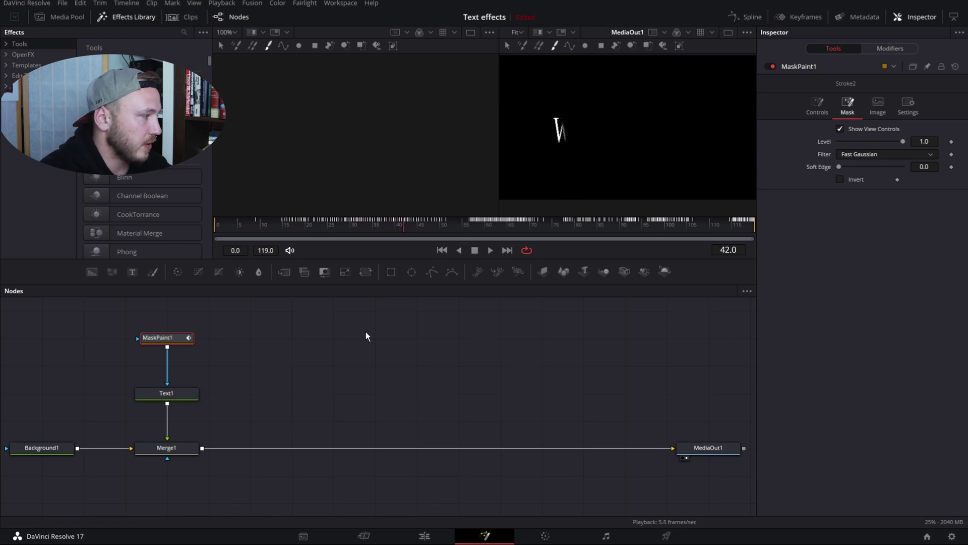
Compress Stroke1's End keyframes in the Keyframes panel into a much shorter span
click(839, 179)
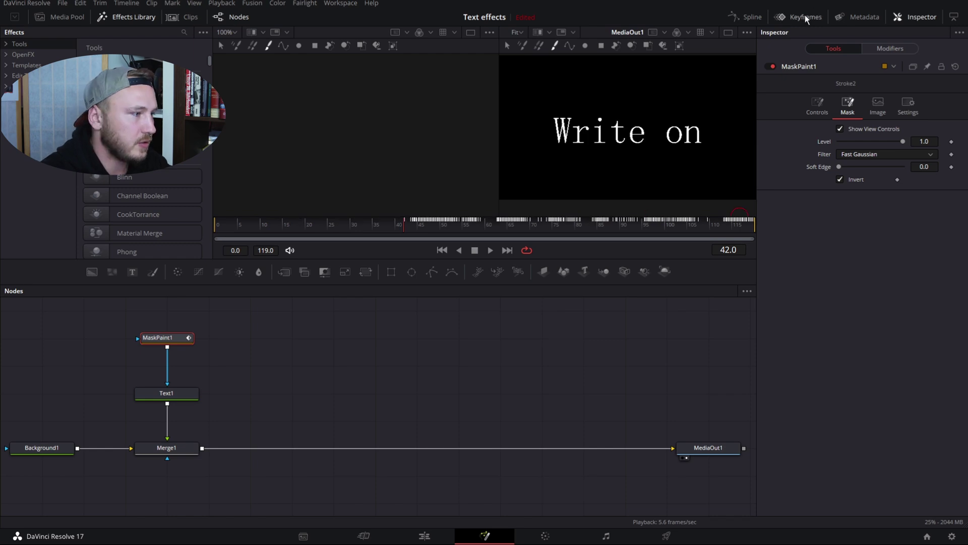
click(804, 17)
key(ctrl+z)
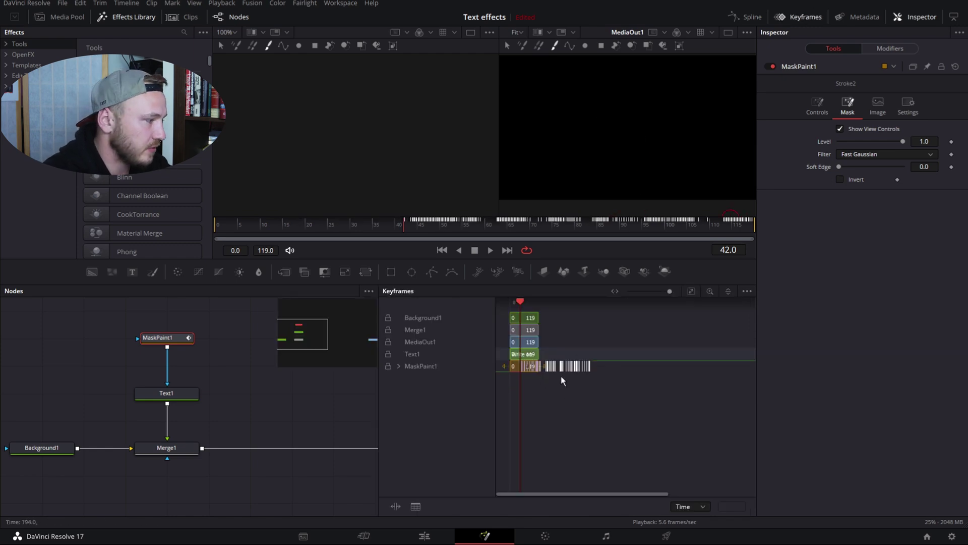
click(397, 366)
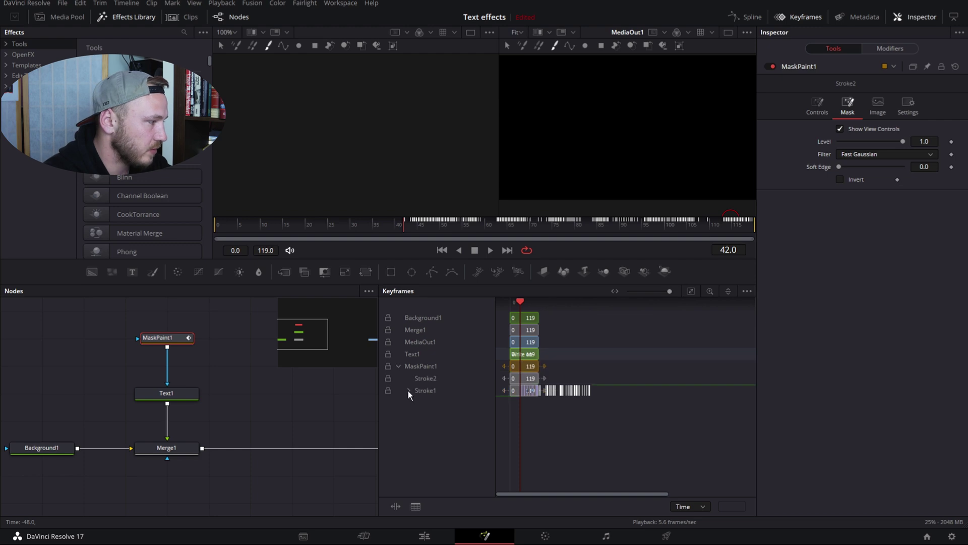
click(408, 391)
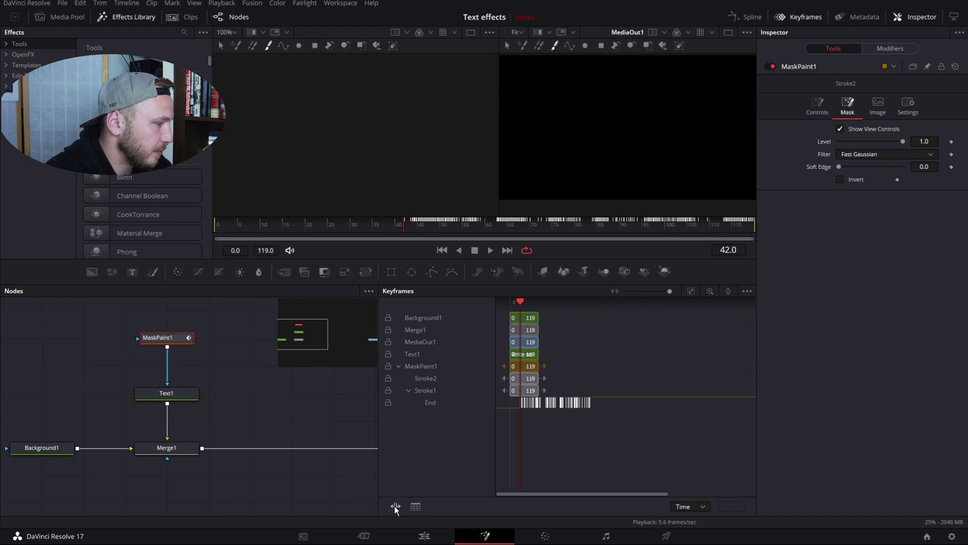
drag(605, 400, 521, 404)
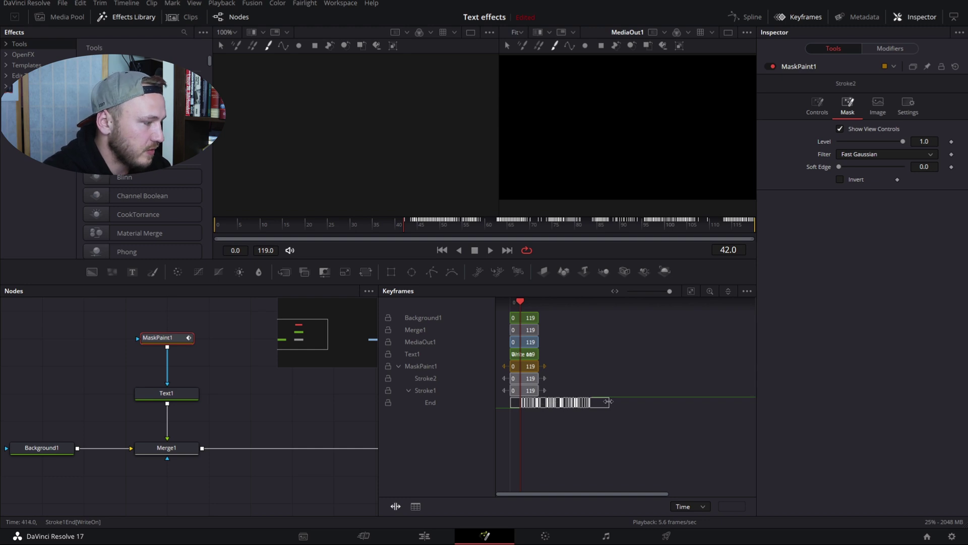
drag(607, 401, 527, 406)
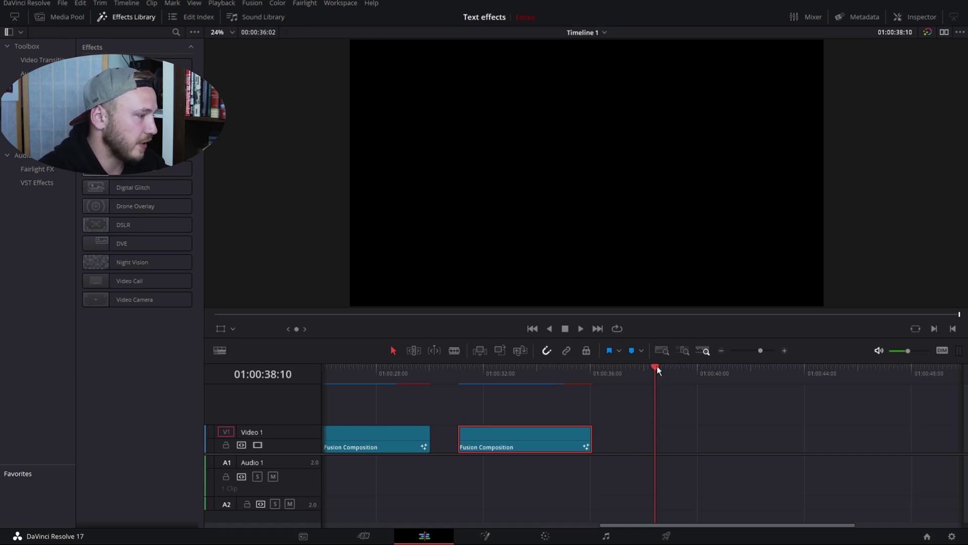
Place a Text+ title from Titles on Video 1 after the compositions and select it
click(30, 87)
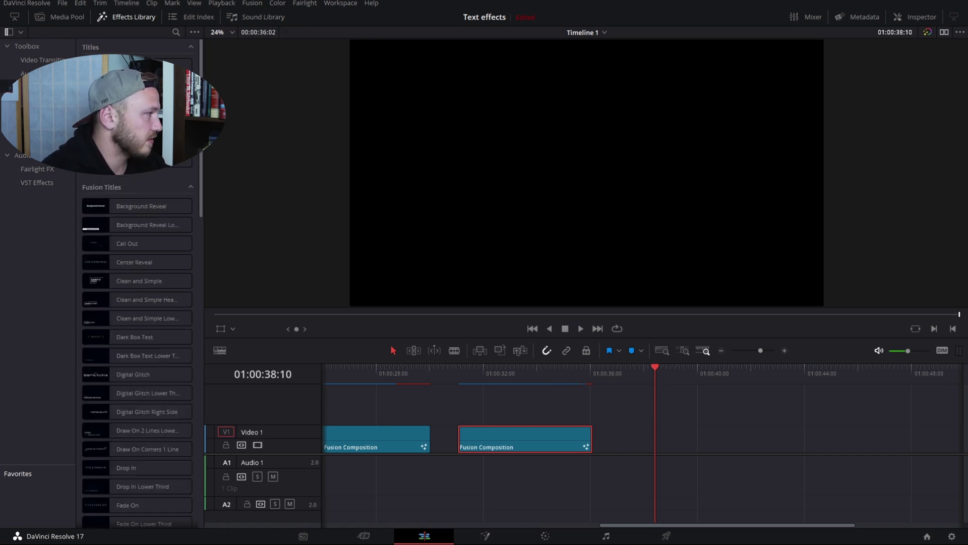
drag(136, 162, 668, 442)
click(701, 439)
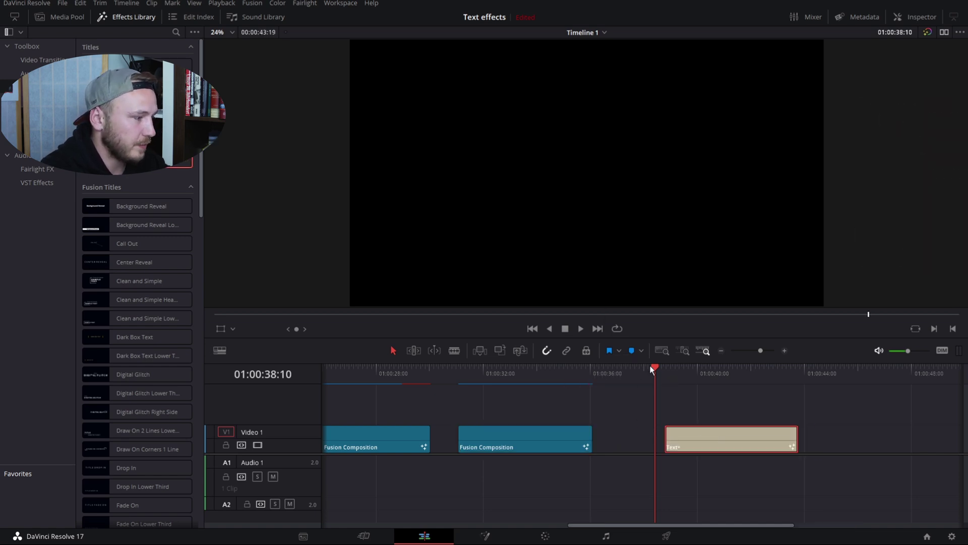
click(665, 373)
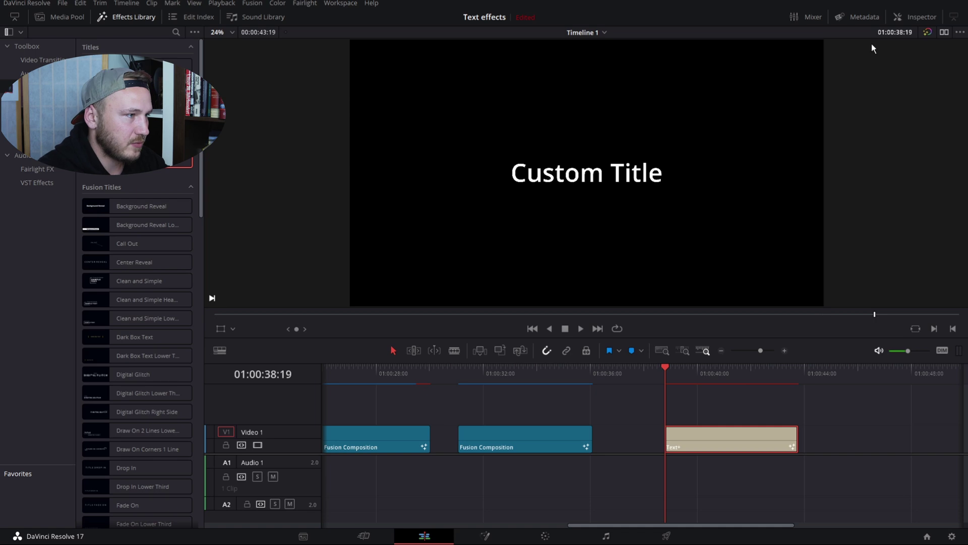
Replace the Custom Title placeholder text with 'Typewriter'
click(899, 19)
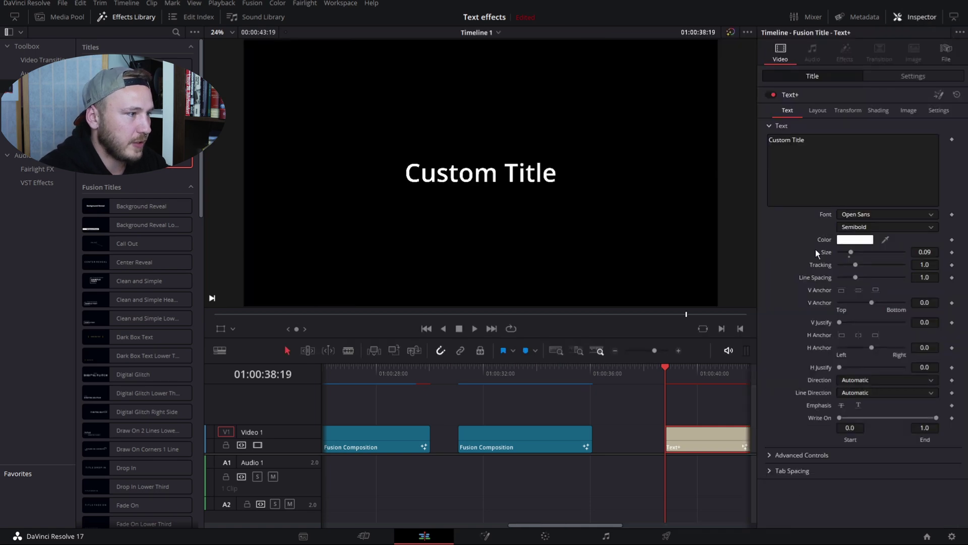
click(818, 148)
key(ctrl+a)
key(BackSpace)
text(Ty)
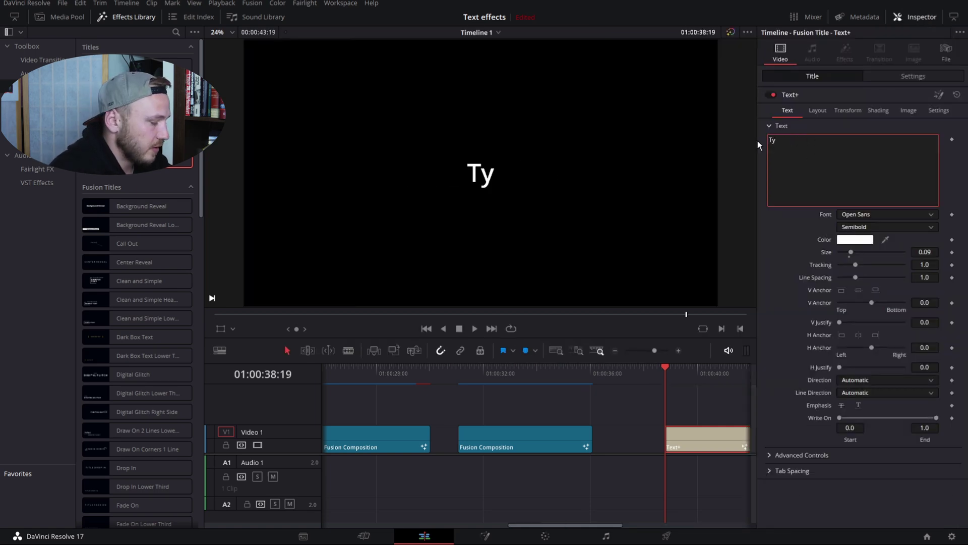
text(pewritere)
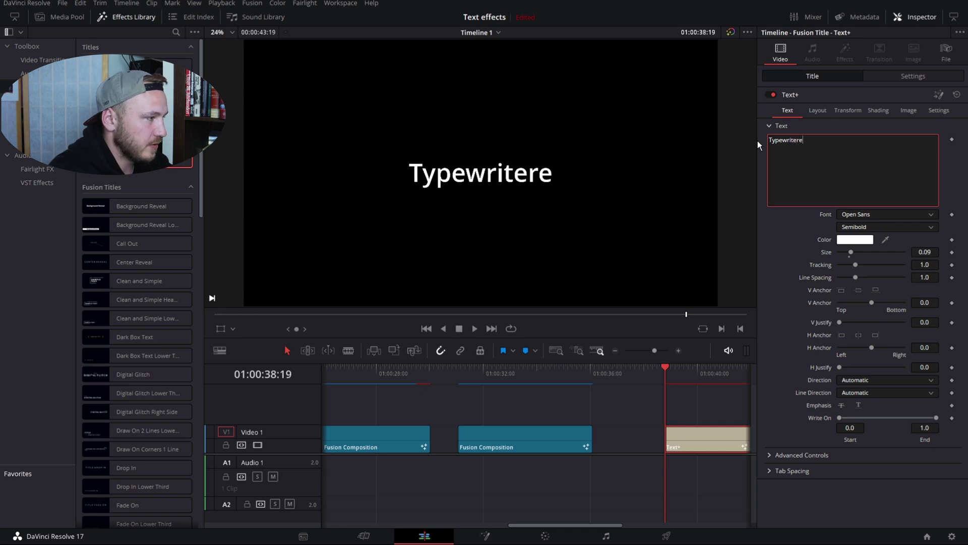
key(BackSpace)
Set the title's font to 1942 report
click(872, 214)
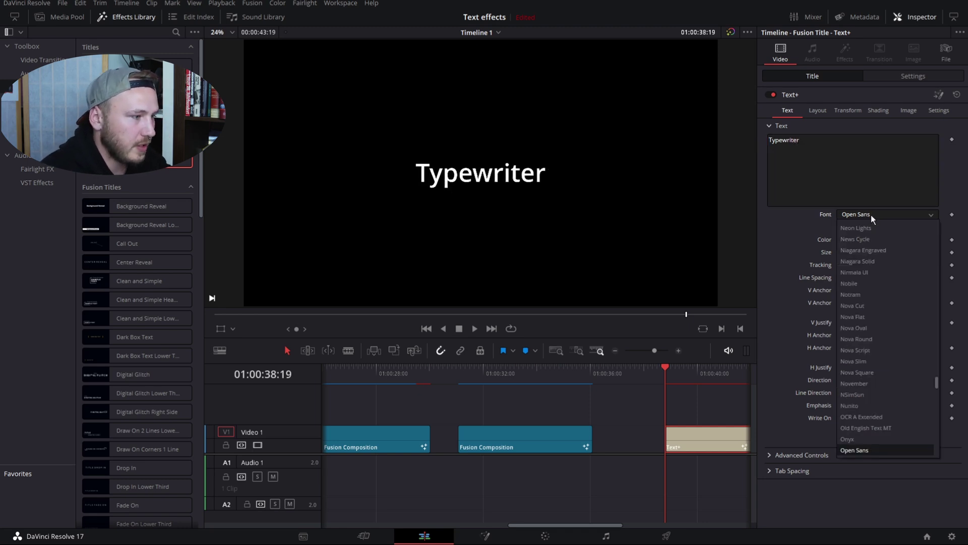
drag(937, 373, 934, 224)
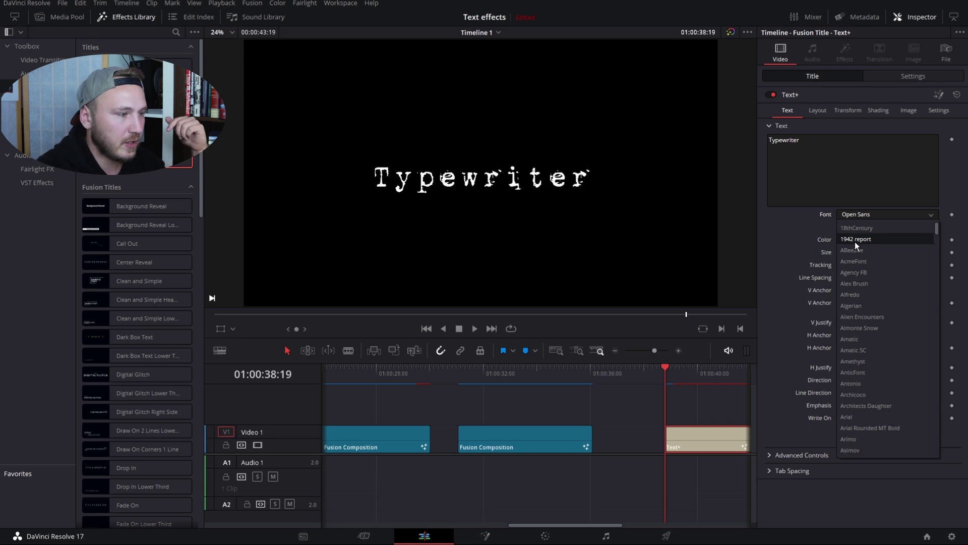
click(854, 240)
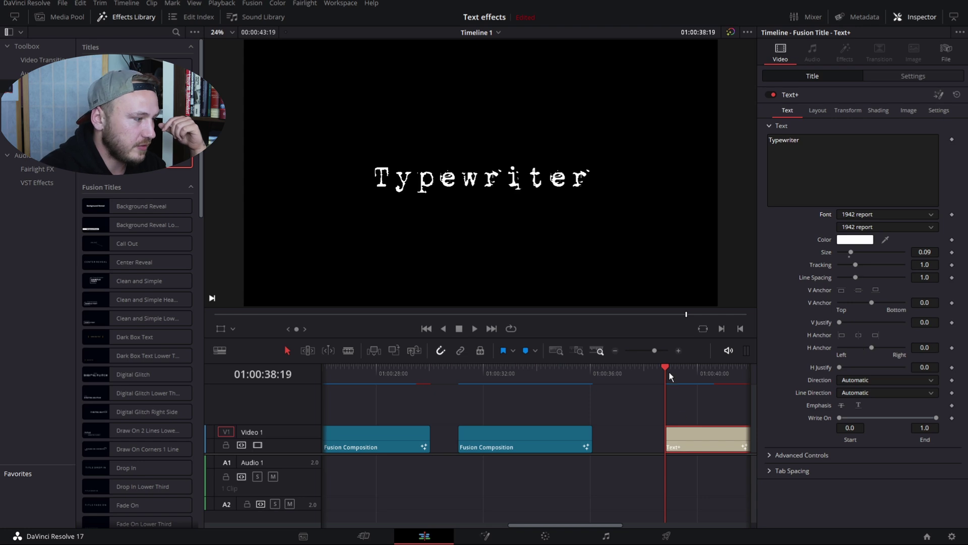
At the clip start, set Write On End to 0 and keyframe it
drag(667, 369, 688, 379)
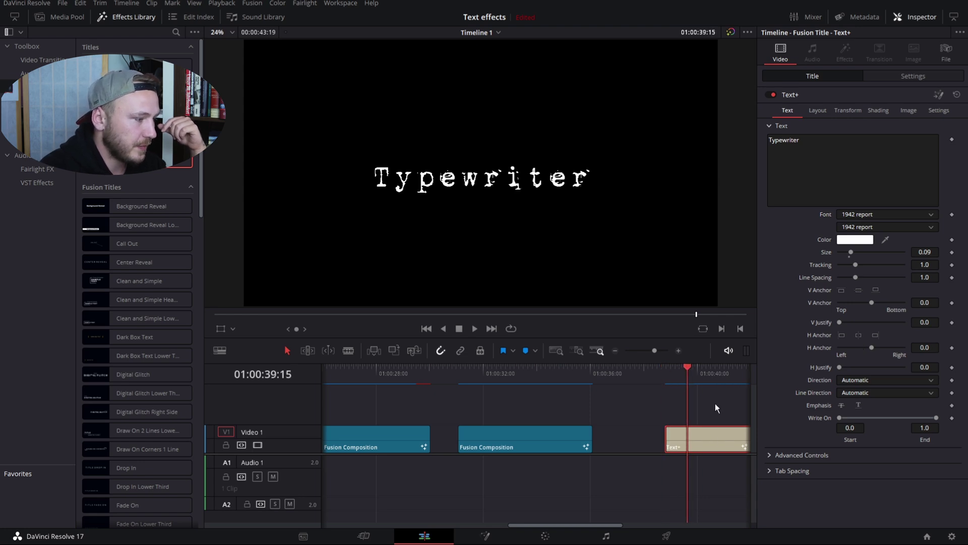
click(716, 407)
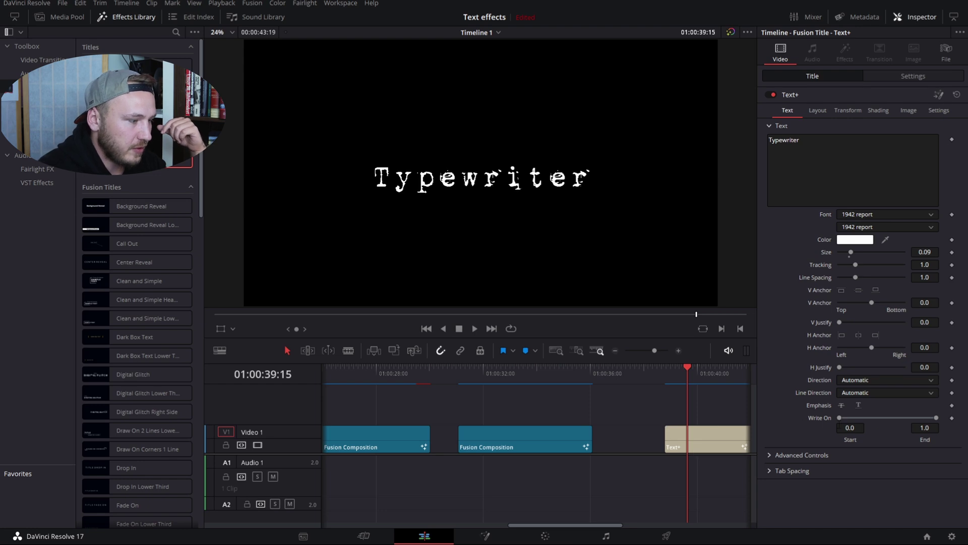
drag(690, 373, 672, 365)
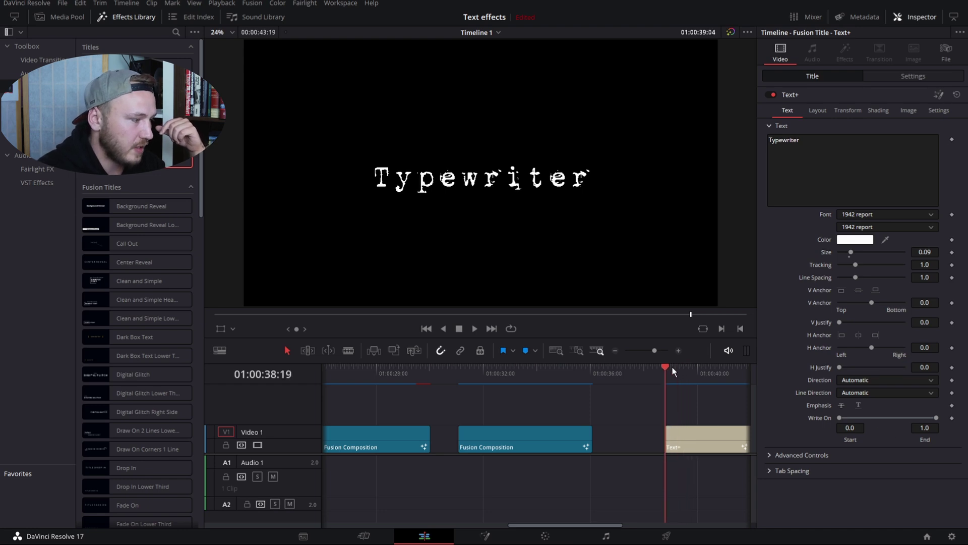
click(684, 439)
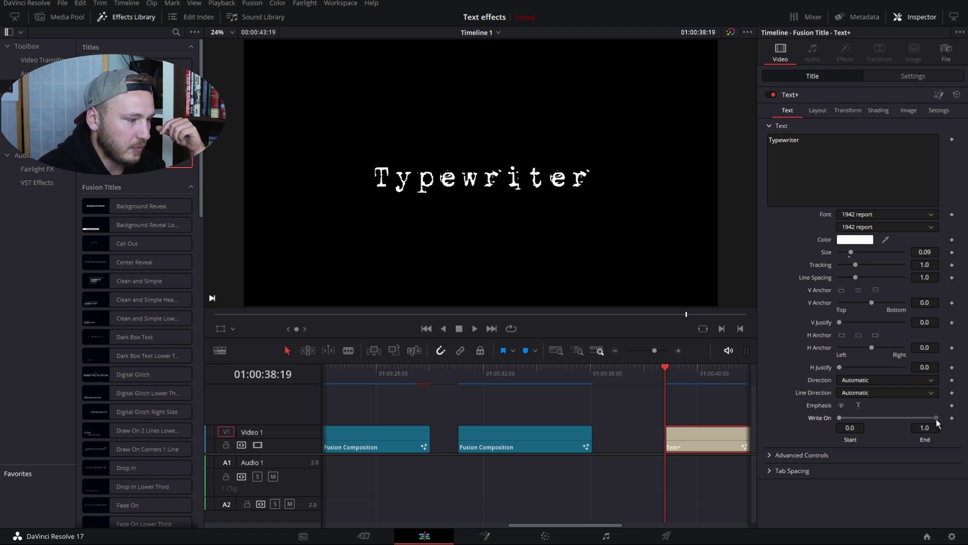
drag(936, 418, 839, 418)
click(952, 418)
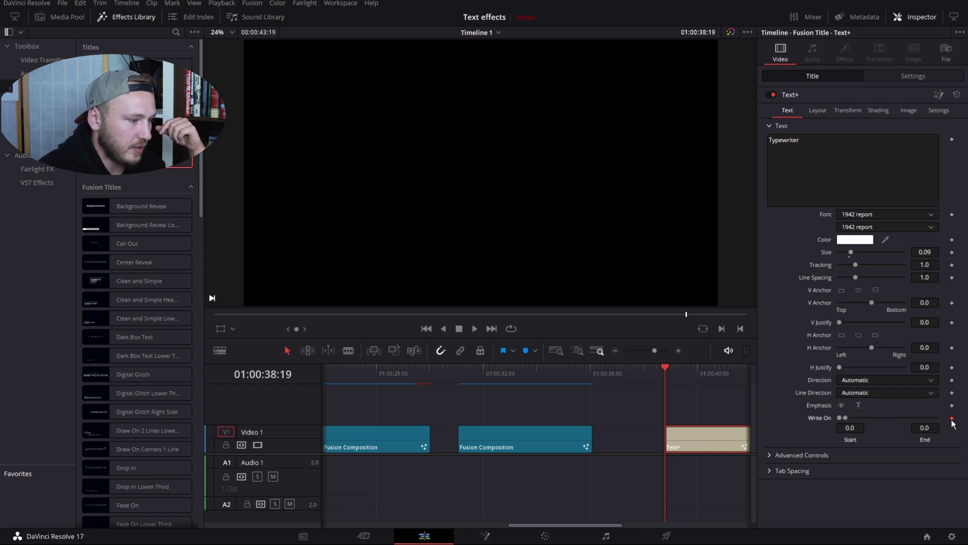
Later in the clip, set Write On End back to 1 and preview the typing
drag(663, 369, 722, 371)
drag(609, 526, 613, 526)
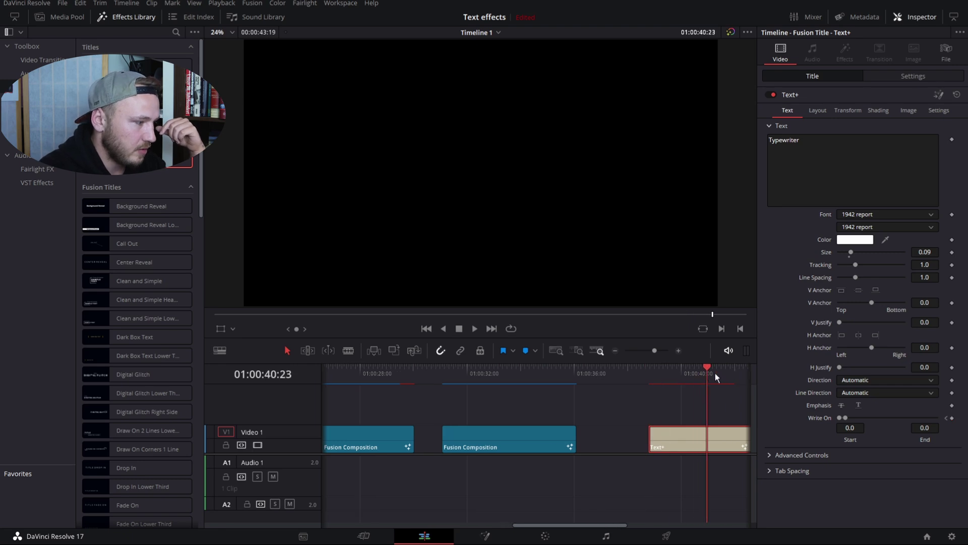
drag(707, 368, 675, 367)
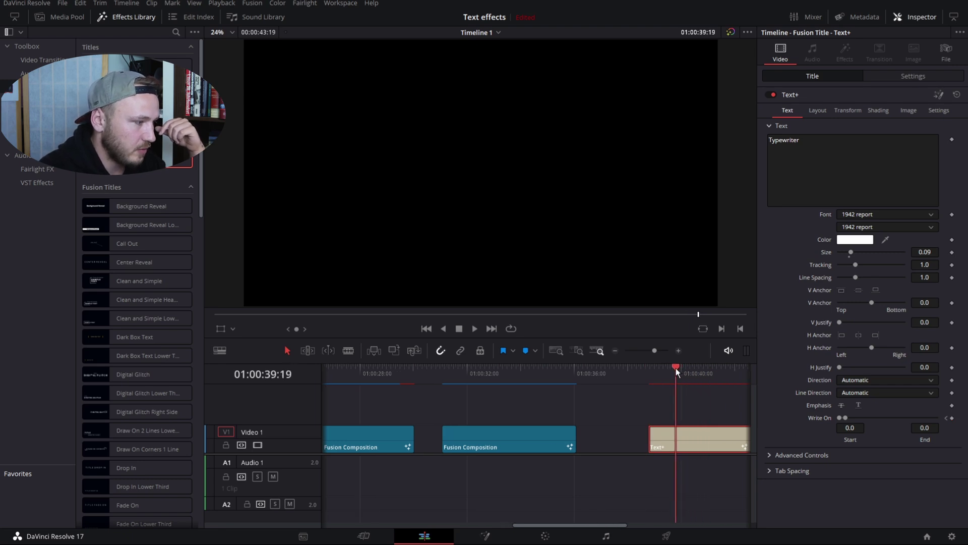
drag(846, 415, 936, 418)
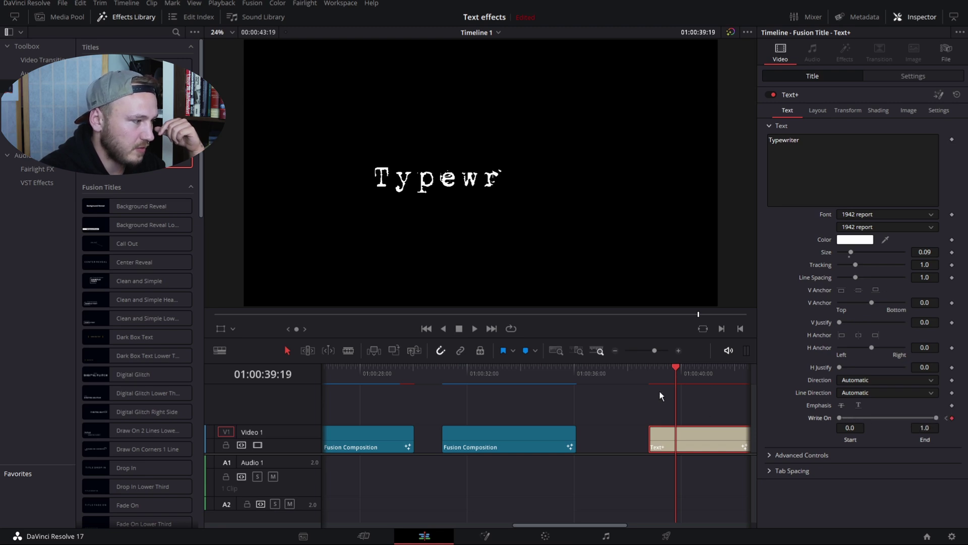
drag(679, 366, 646, 386)
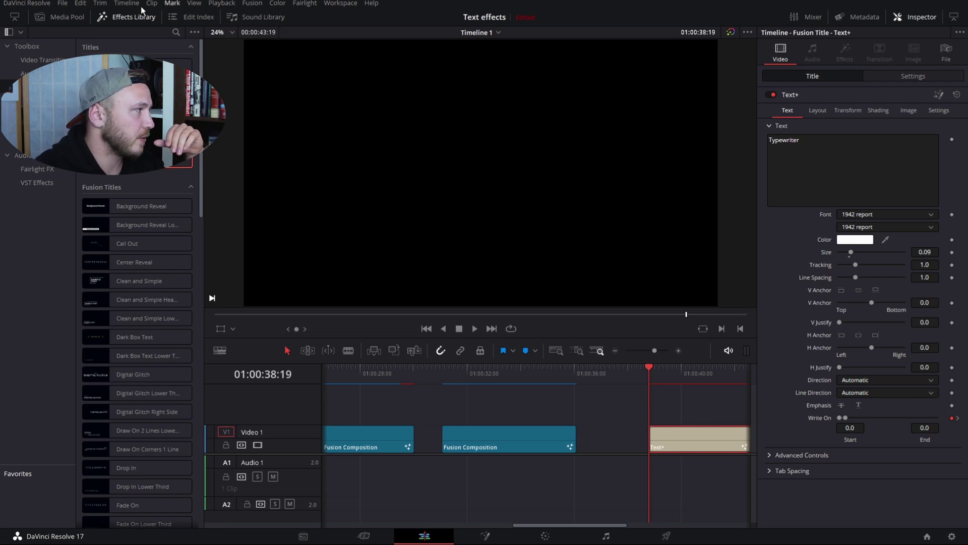
Place Mechanical Typewriter 1.wav on Audio 1 under the title and play back to check timing
click(67, 17)
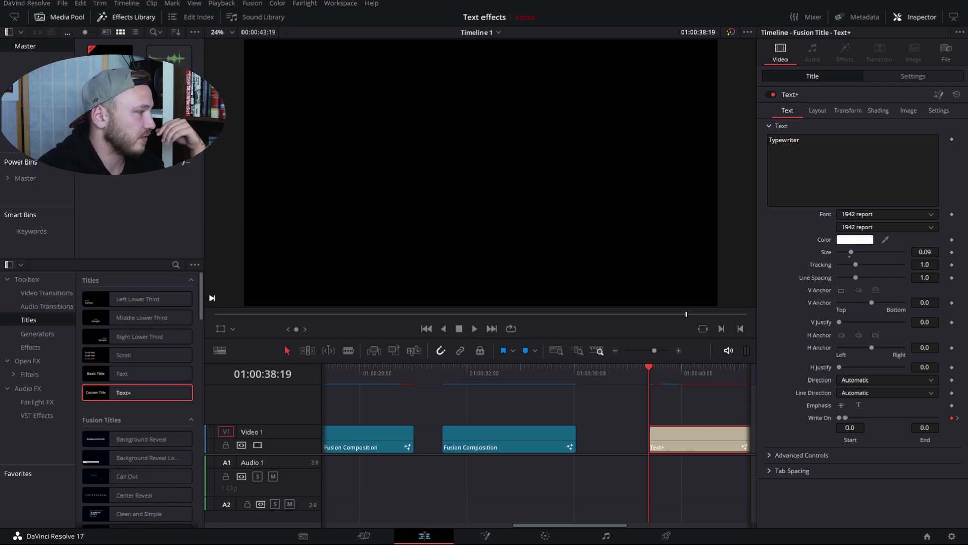
mouse_move(663, 471)
mouse_down()
mouse_move(640, 460)
mouse_move(655, 461)
mouse_move(648, 467)
mouse_up()
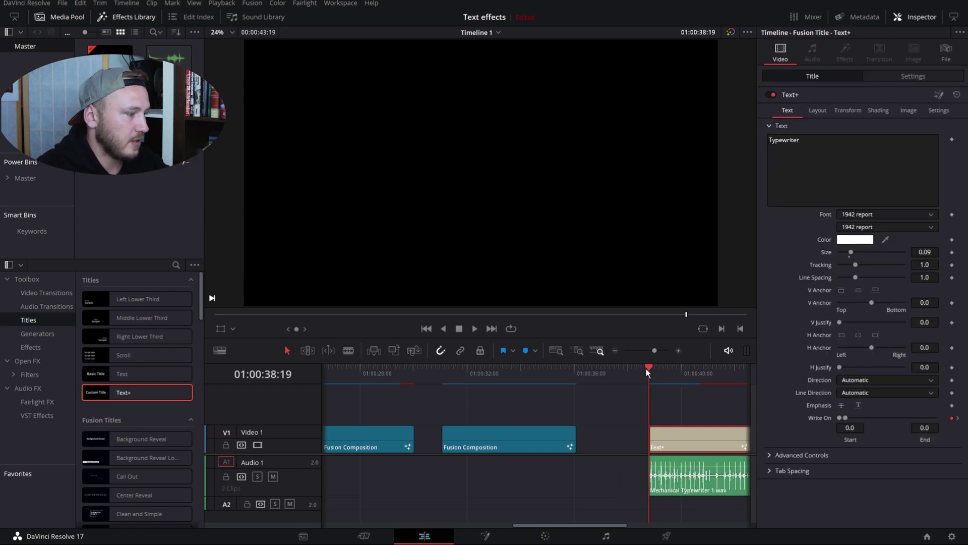
key(space)
key(space)
key(space)
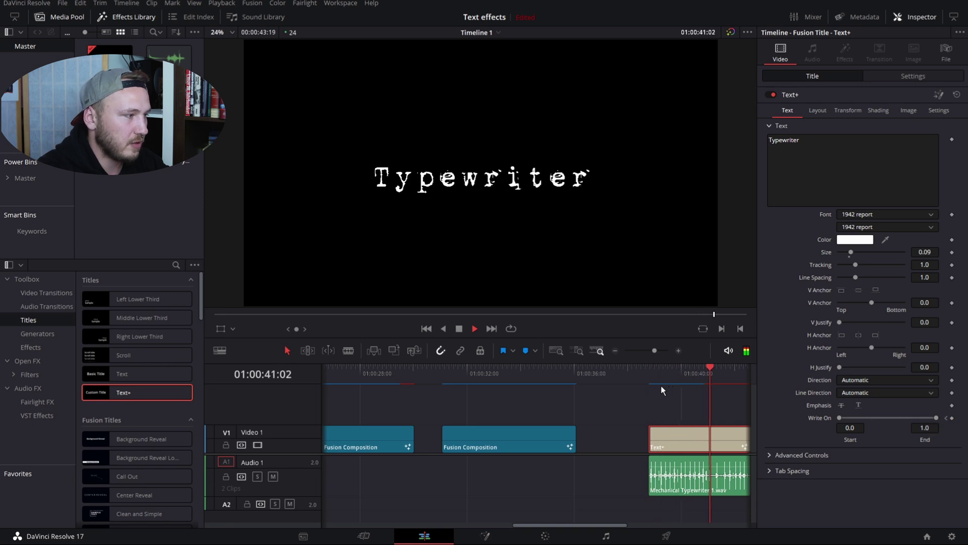
key(space)
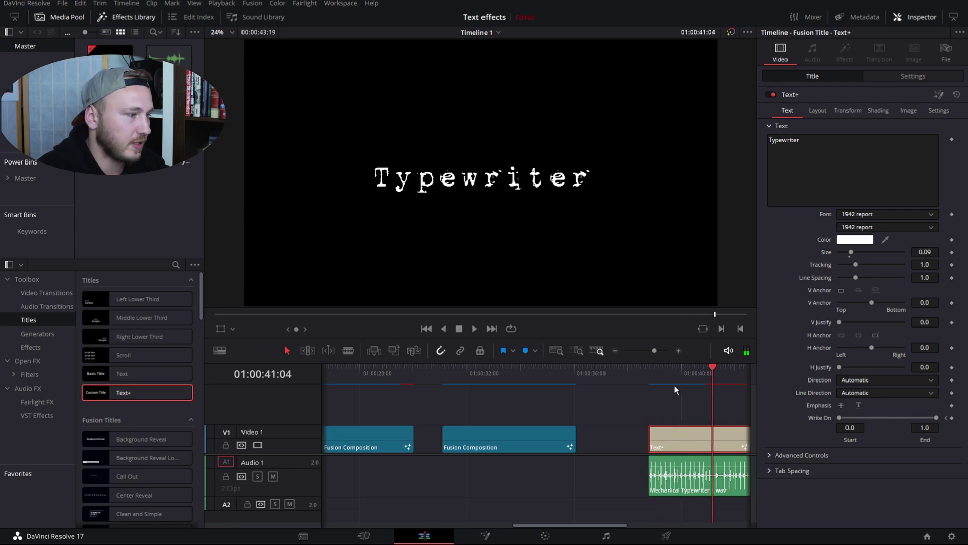
click(686, 370)
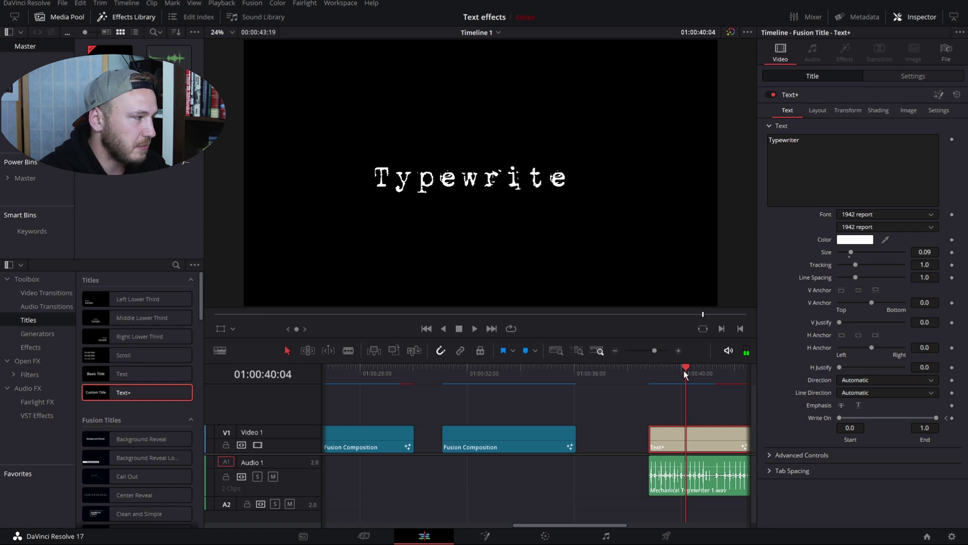
drag(684, 370, 675, 386)
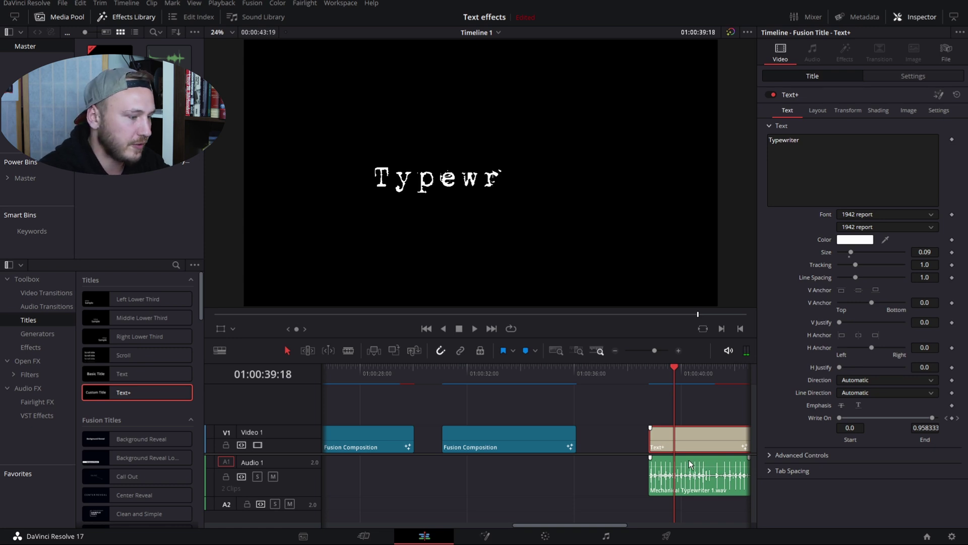
drag(674, 373, 692, 383)
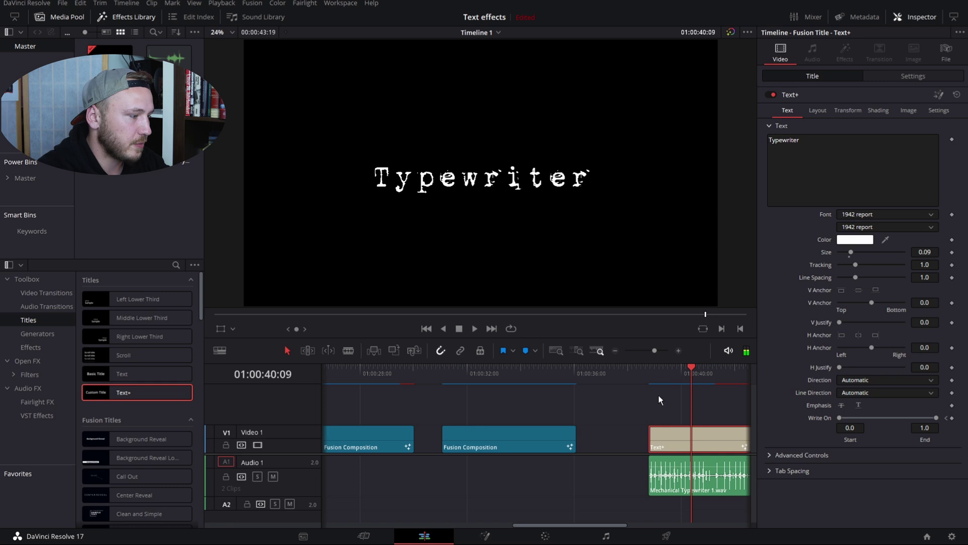